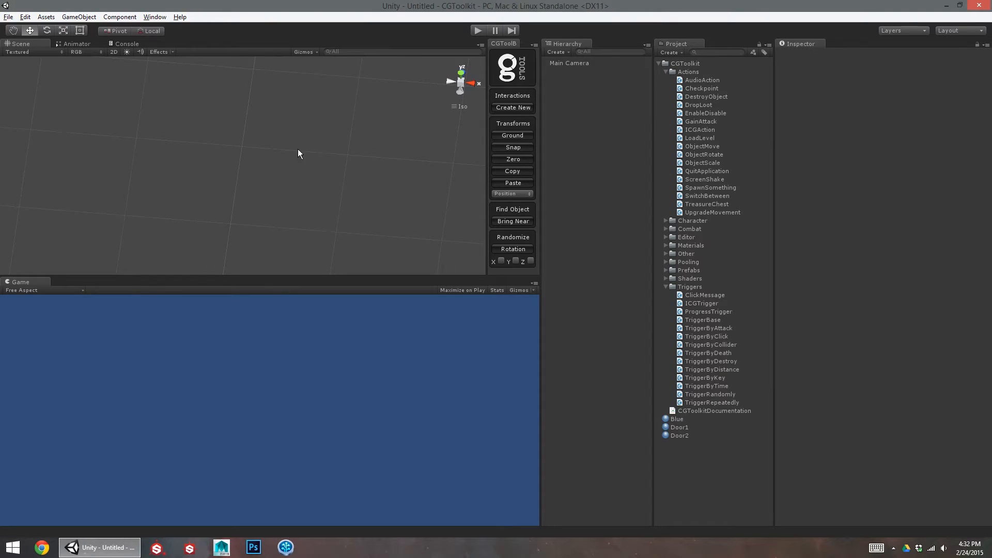
- Create a CGToolkit player and world, naming the character Player, with a camera and its attack and controls options chosen
{"action": "left_click", "coordinate": [78, 16]}
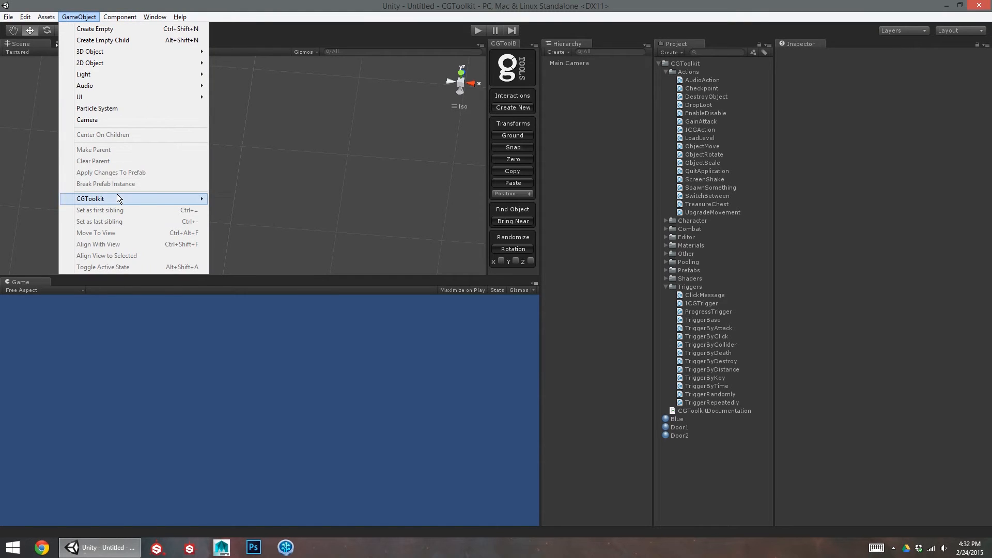
{"action": "mouse_move", "coordinate": [117, 195]}
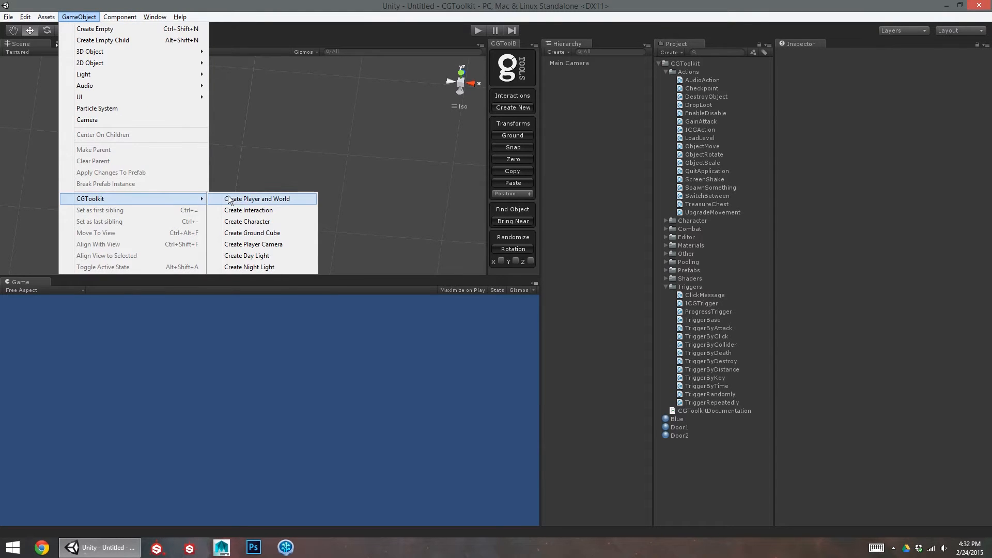
{"action": "left_click", "coordinate": [269, 201]}
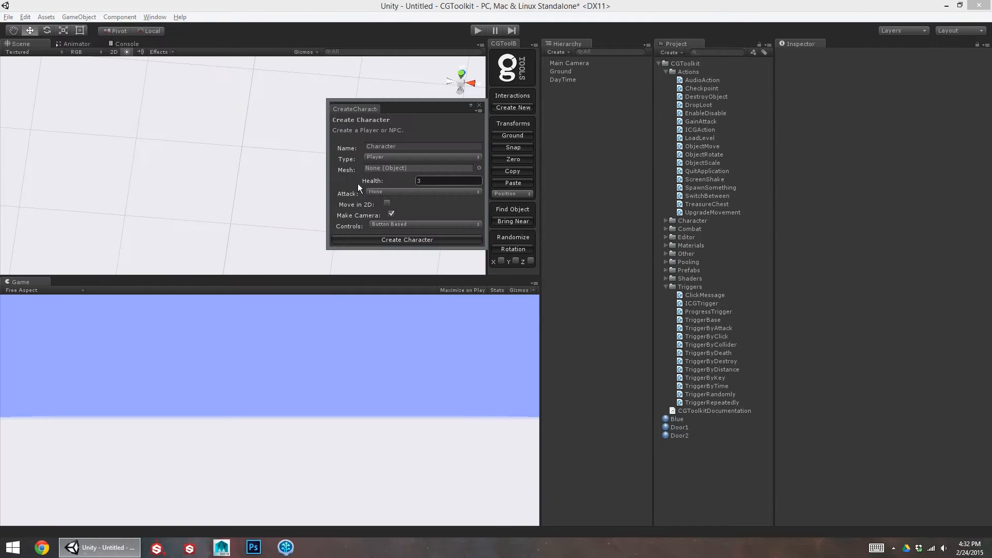
{"action": "double_click", "coordinate": [394, 147]}
{"action": "type", "text": "Player"}
{"action": "key", "text": "Tab"}
{"action": "left_click", "coordinate": [384, 191]}
{"action": "left_click", "coordinate": [389, 224]}
{"action": "left_click", "coordinate": [385, 239]}
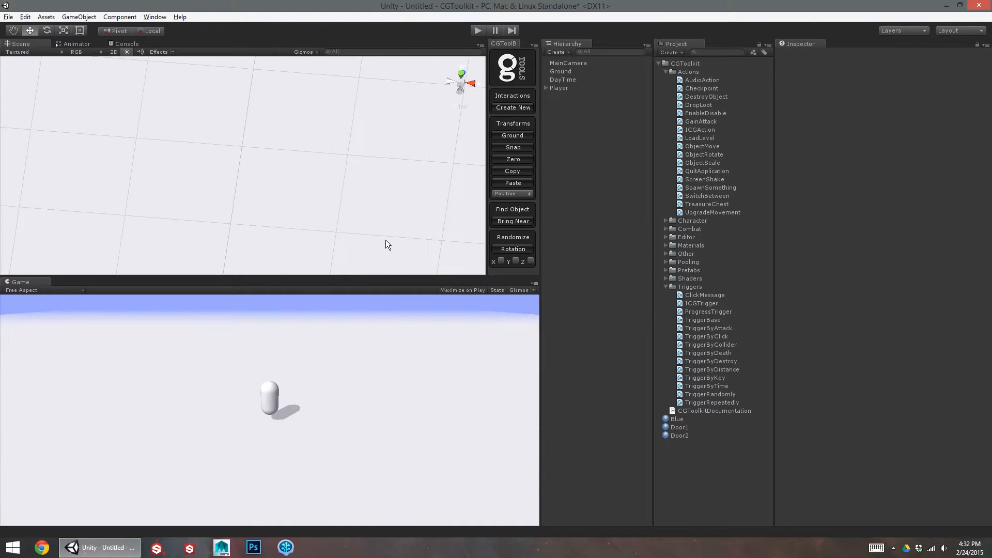
- Move the MainCamera up and forward to about Y 12.41, Z -5.72 and aim it at its target
{"action": "left_click", "coordinate": [564, 88]}
{"action": "left_click", "coordinate": [569, 63]}
{"action": "left_click_drag", "start_coordinate": [330, 150], "coordinate": [234, 165], "text": "alt"}
{"action": "key", "text": "f"}
{"action": "middle_click_drag", "start_coordinate": [234, 165], "coordinate": [147, 158], "text": "alt"}
{"action": "left_click_drag", "start_coordinate": [149, 159], "coordinate": [143, 142], "text": "alt"}
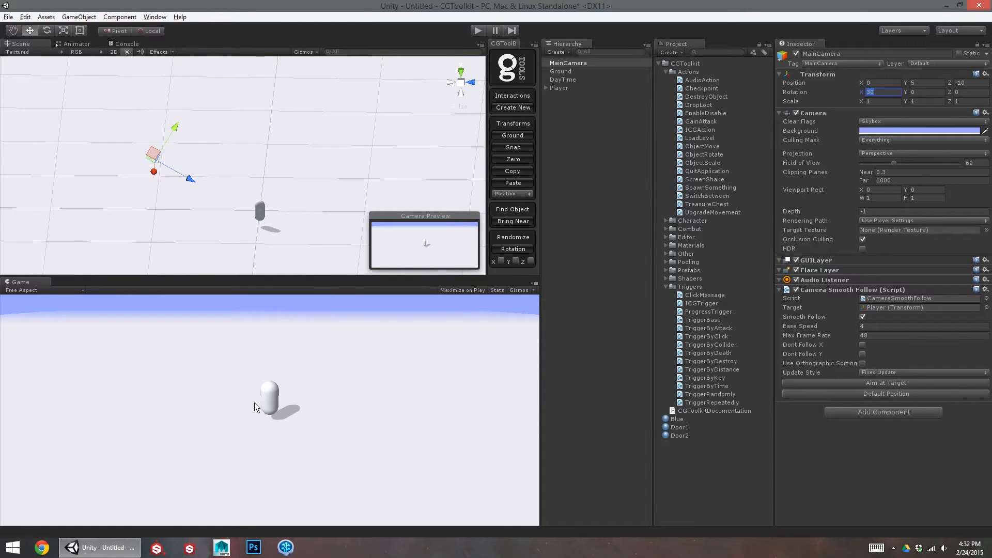
{"action": "left_click_drag", "start_coordinate": [235, 241], "coordinate": [240, 189], "text": "alt"}
{"action": "left_click_drag", "start_coordinate": [173, 130], "coordinate": [258, 81]}
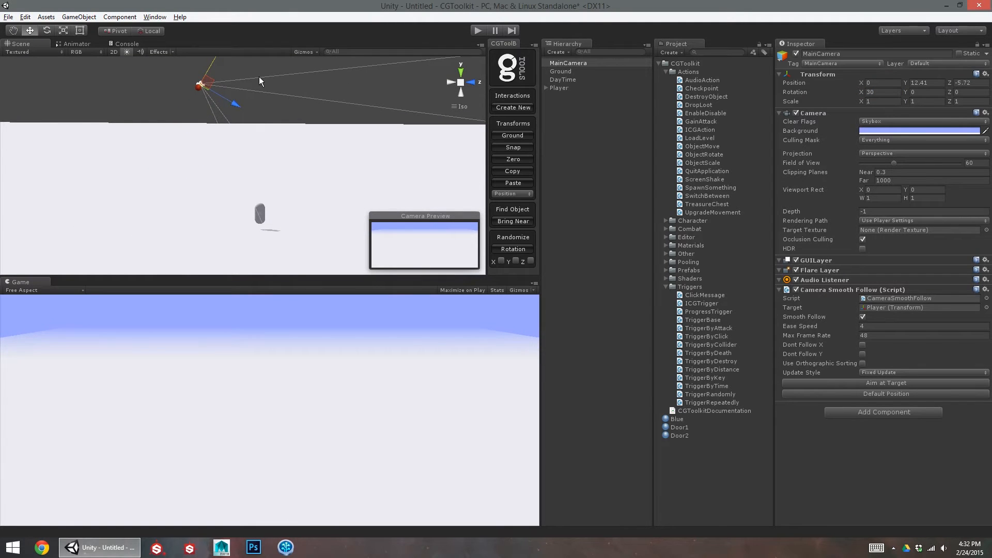
{"action": "left_click", "coordinate": [885, 382]}
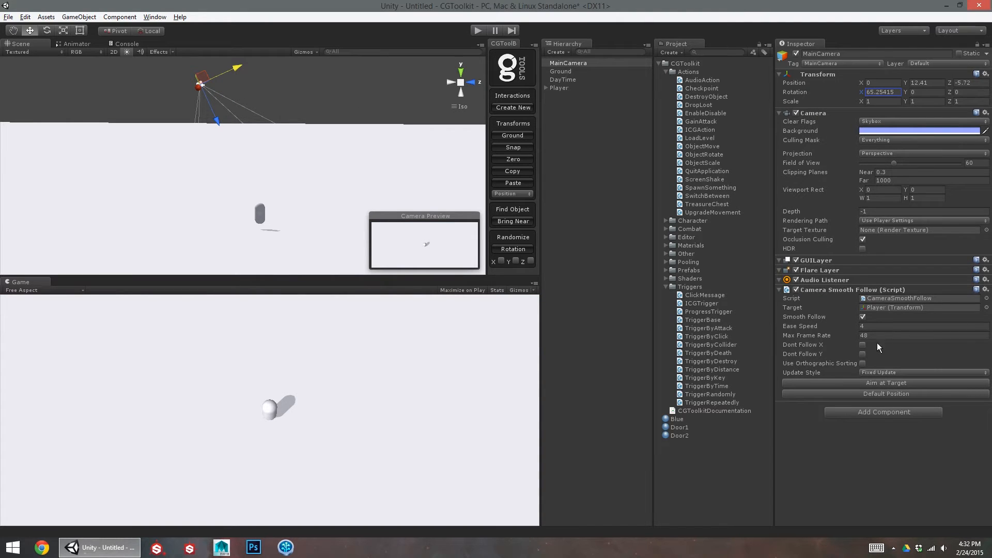
- Set the Ease Speed of the MainCamera's smooth follow script to 2
{"action": "left_click", "coordinate": [881, 325]}
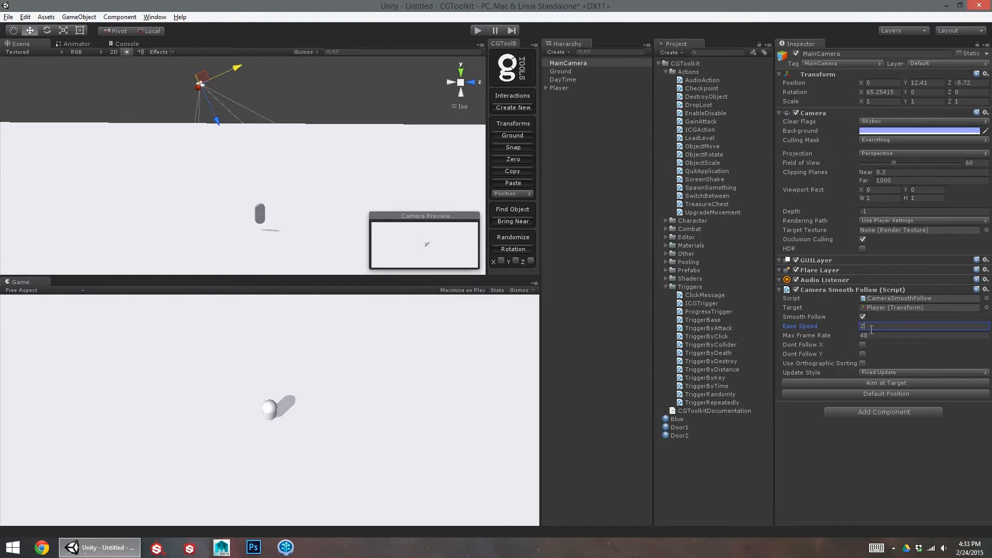
{"action": "type", "text": "2"}
{"action": "key", "text": "Tab"}
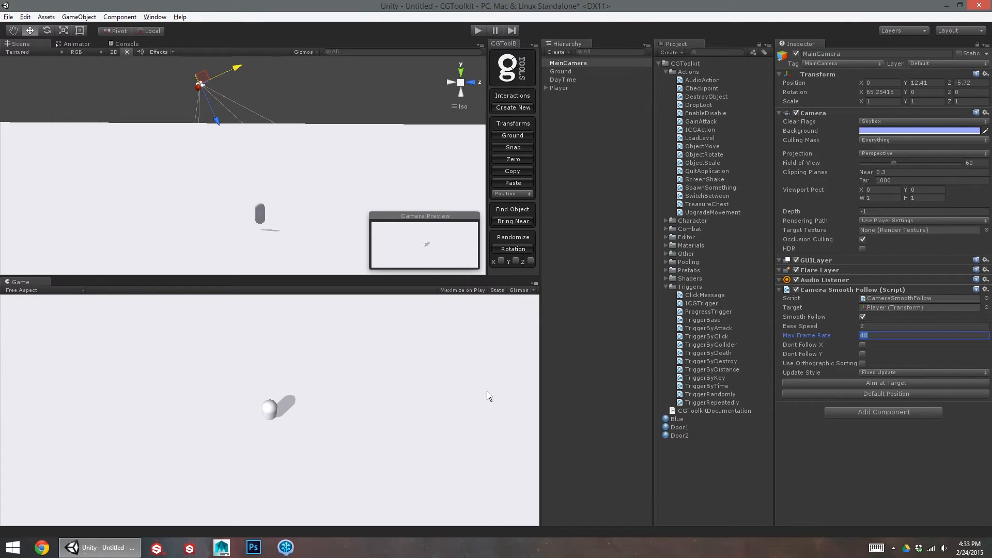
{"action": "left_click", "coordinate": [591, 118]}
- Delete the existing Blue, Door1 and Door2 materials from the project
{"action": "left_click", "coordinate": [78, 17]}
{"action": "left_click", "coordinate": [88, 17]}
{"action": "left_click", "coordinate": [679, 428]}
{"action": "left_click", "coordinate": [679, 436]}
{"action": "left_click", "coordinate": [679, 428]}
{"action": "left_click", "coordinate": [681, 437]}
{"action": "left_click", "coordinate": [680, 419], "text": "shift"}
{"action": "key", "text": "Delete"}
{"action": "key", "text": "Return"}
- Create a new material named Blue and set its main color to pure blue
{"action": "right_click", "coordinate": [687, 433]}
{"action": "mouse_move", "coordinate": [724, 272]}
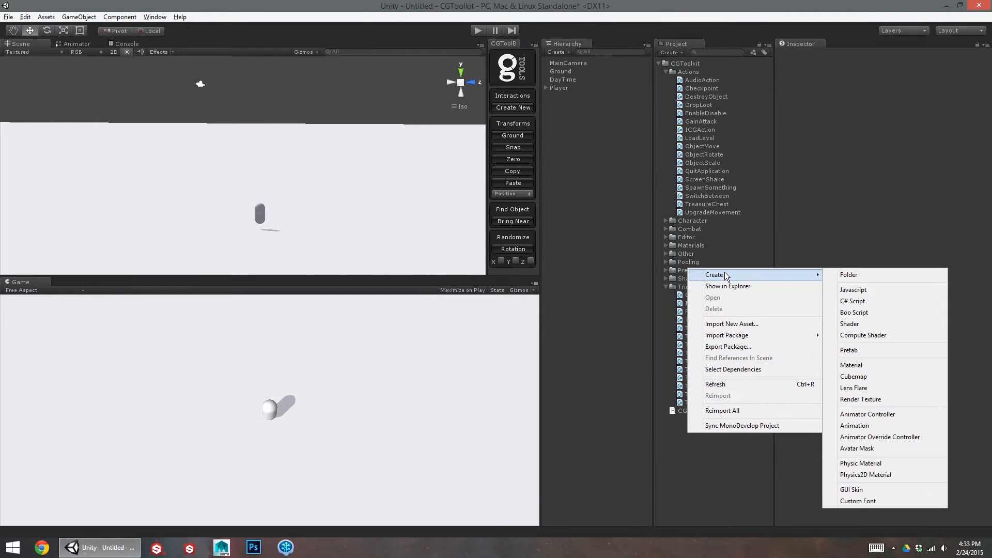
{"action": "left_click", "coordinate": [867, 366]}
{"action": "type", "text": "Blue"}
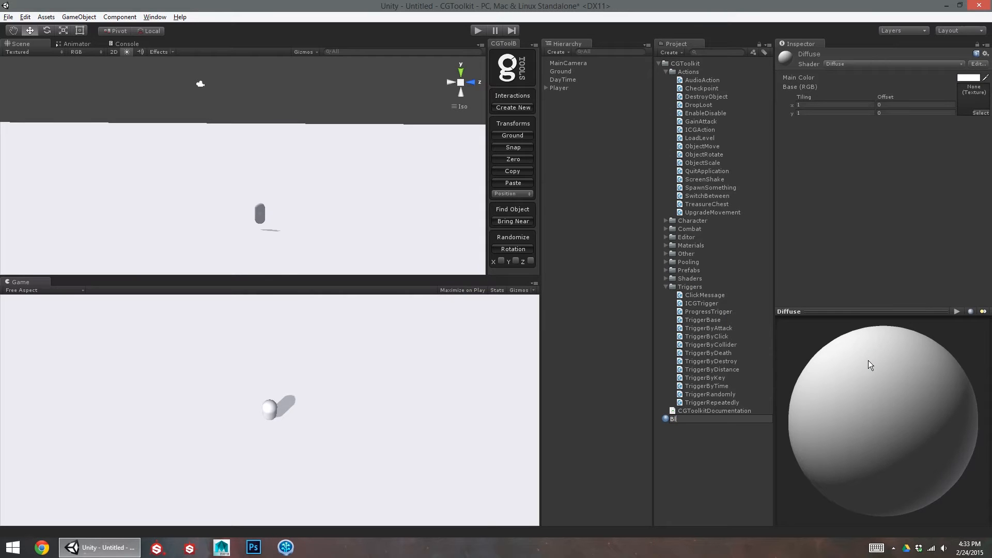
{"action": "key", "text": "Return"}
{"action": "left_click", "coordinate": [963, 78]}
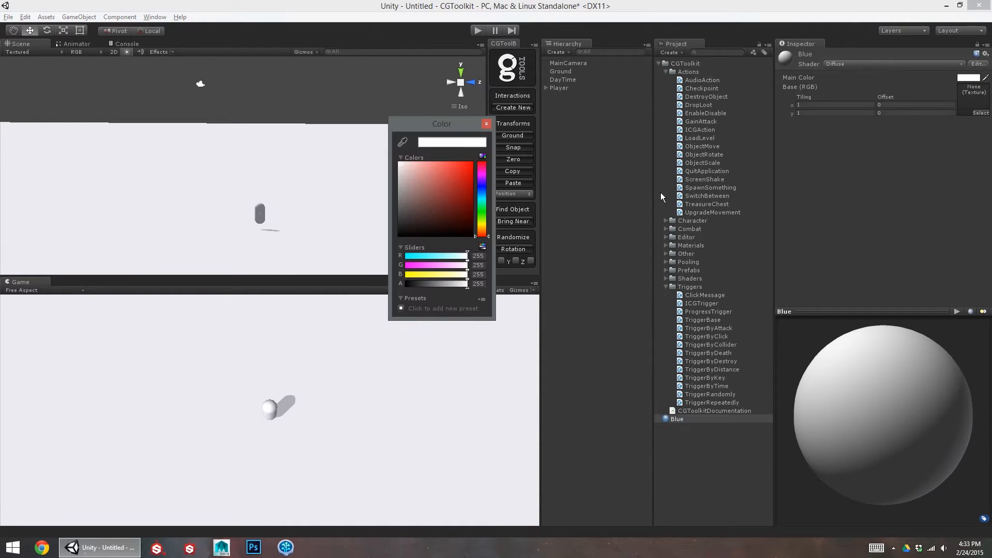
{"action": "left_click", "coordinate": [482, 187]}
{"action": "left_click_drag", "start_coordinate": [457, 179], "coordinate": [475, 159]}
{"action": "left_click", "coordinate": [486, 125]}
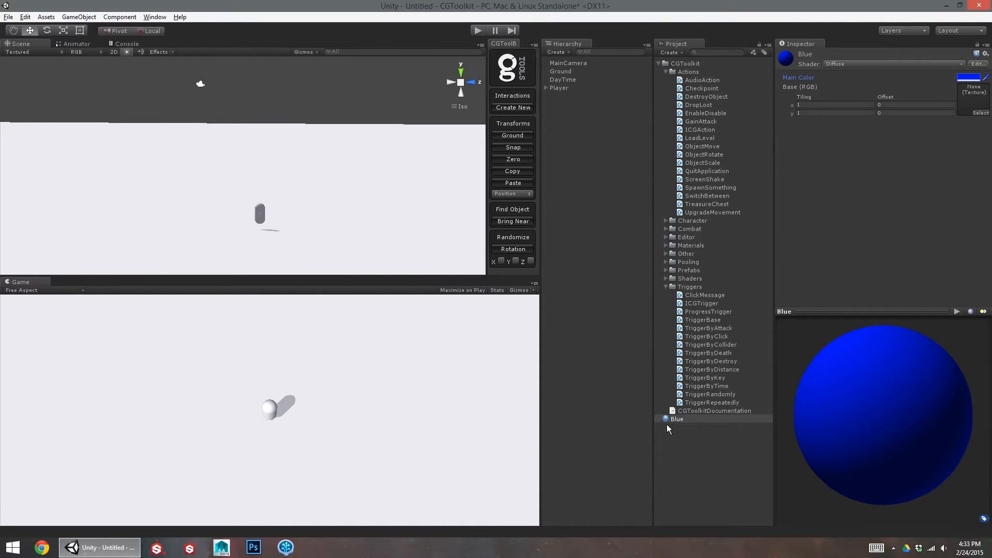
- Create a new material named Red and set its main color to pure red
{"action": "right_click", "coordinate": [672, 436]}
{"action": "mouse_move", "coordinate": [734, 278]}
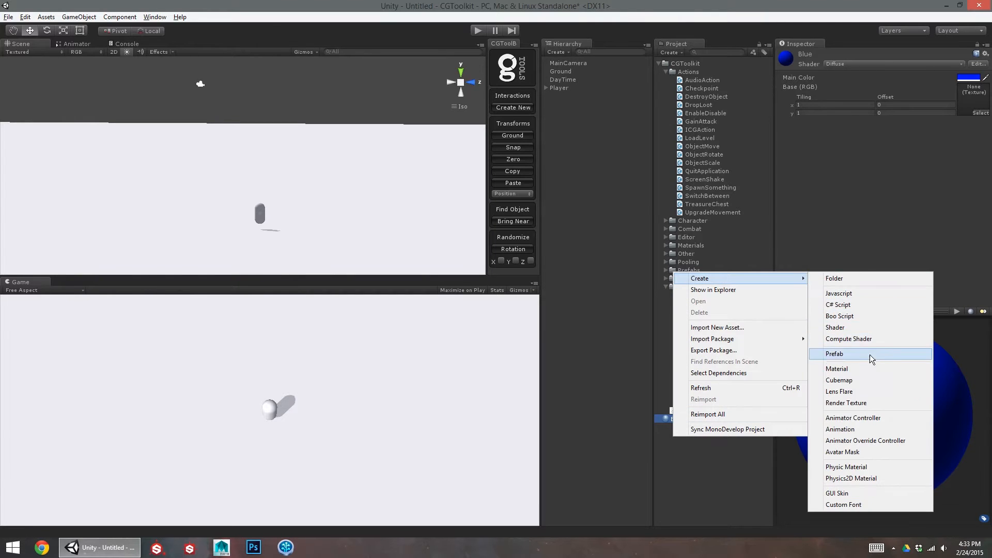
{"action": "left_click", "coordinate": [870, 368]}
{"action": "type", "text": "Red"}
{"action": "key", "text": "Return"}
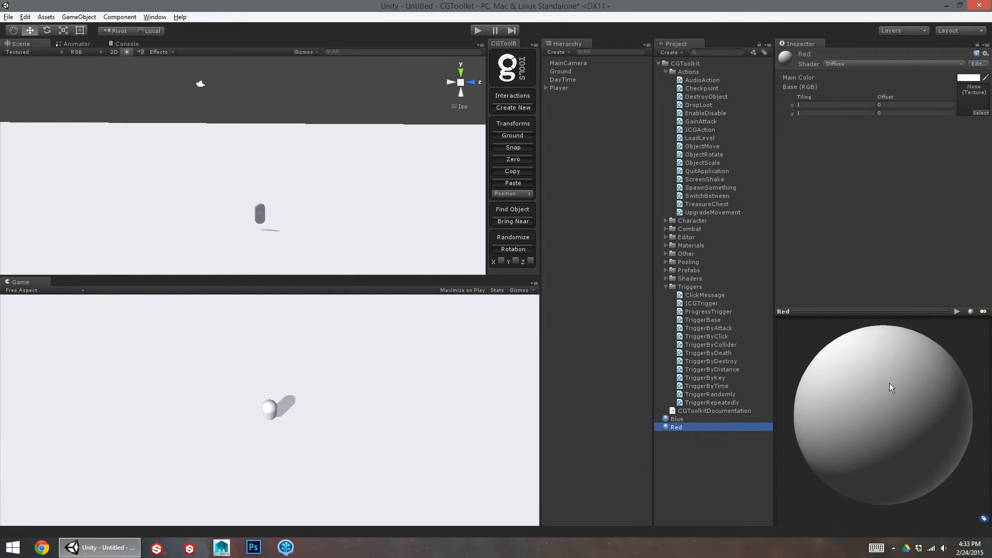
{"action": "left_click", "coordinate": [976, 77]}
{"action": "left_click", "coordinate": [470, 162]}
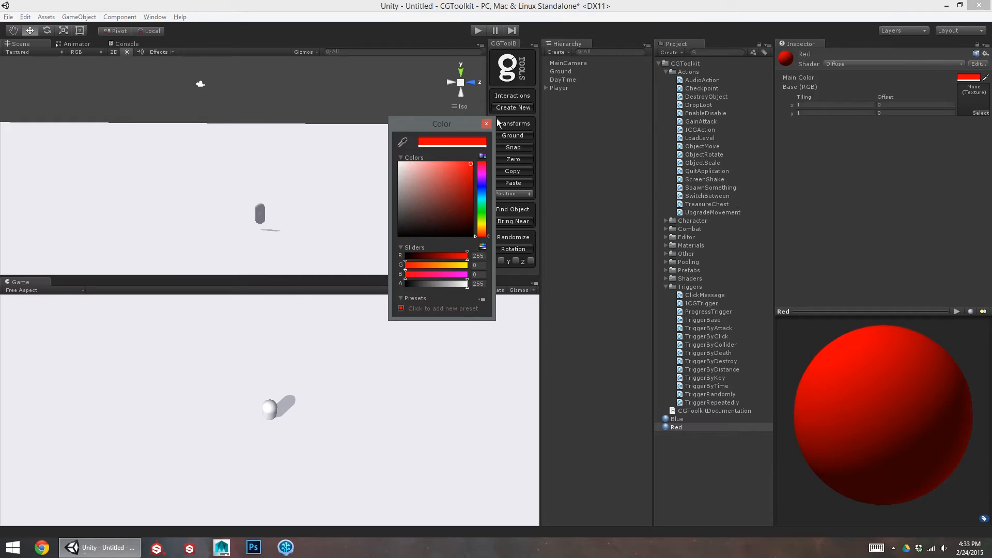
{"action": "left_click", "coordinate": [488, 125]}
- Create a new material named Green, set its main color to green, and review the three materials
{"action": "right_click", "coordinate": [663, 456]}
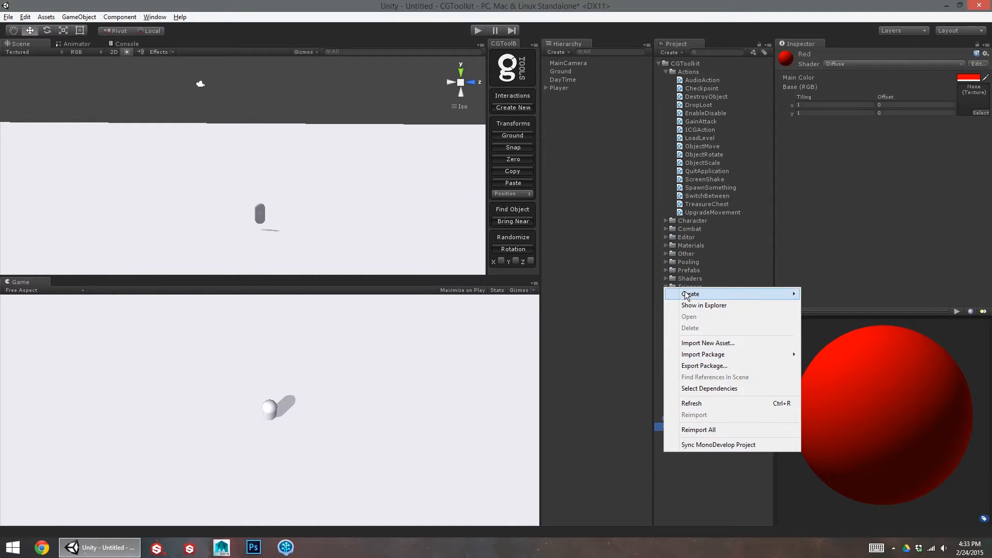
{"action": "mouse_move", "coordinate": [687, 294]}
{"action": "left_click", "coordinate": [846, 385]}
{"action": "type", "text": "Green"}
{"action": "key", "text": "Return"}
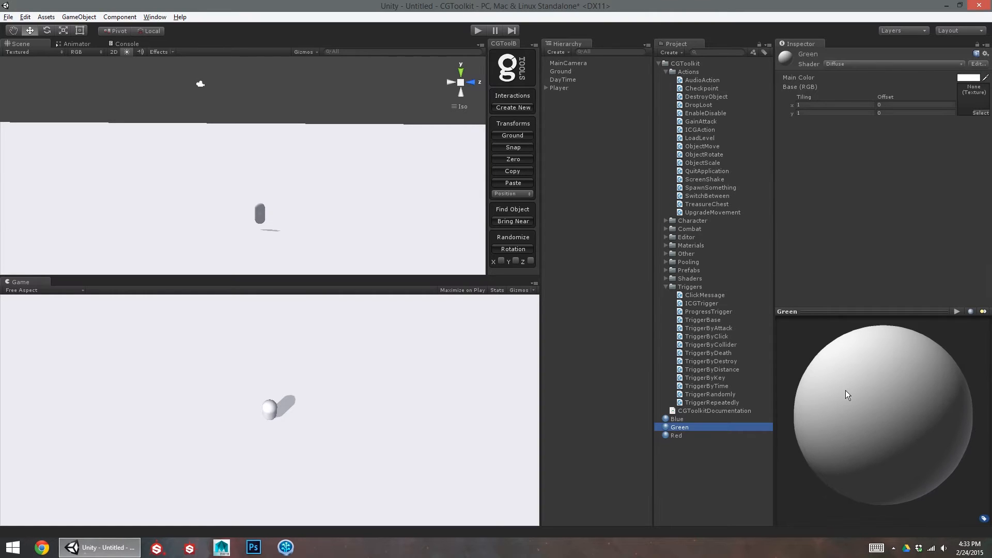
{"action": "left_click", "coordinate": [963, 79]}
{"action": "left_click_drag", "start_coordinate": [488, 230], "coordinate": [482, 212]}
{"action": "left_click", "coordinate": [486, 124]}
{"action": "left_click", "coordinate": [676, 435]}
{"action": "left_click", "coordinate": [678, 427]}
{"action": "left_click", "coordinate": [678, 419]}
{"action": "left_click", "coordinate": [680, 436]}
{"action": "left_click", "coordinate": [684, 450]}
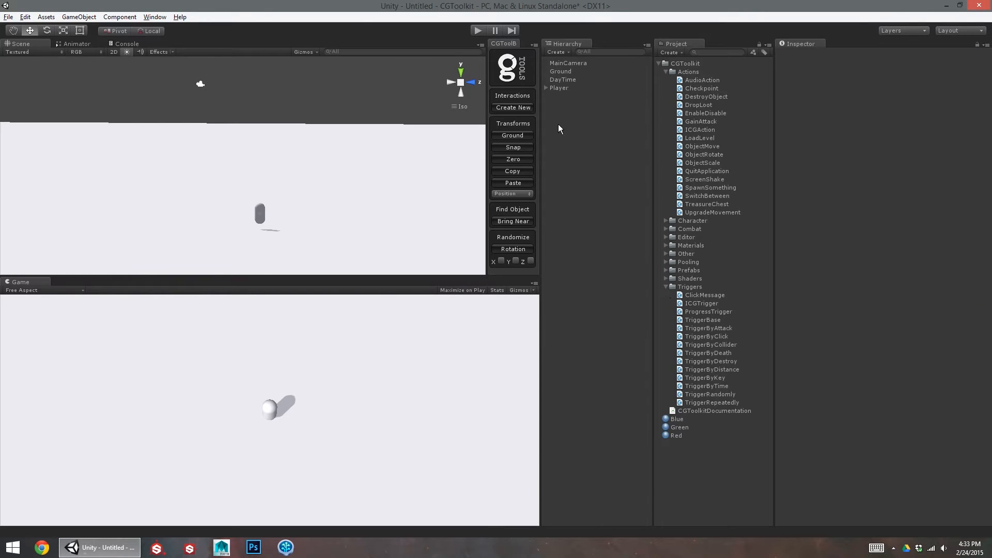
- Add a cube at about X -8.68 and scale it into a wall about 5.03 high and 6.6 long
{"action": "left_click", "coordinate": [79, 16]}
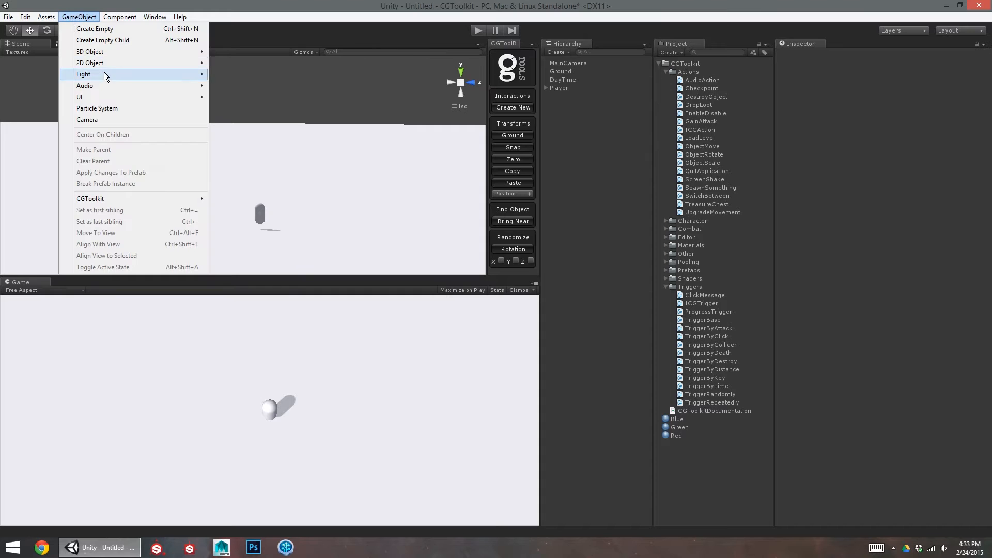
{"action": "mouse_move", "coordinate": [100, 60]}
{"action": "left_click", "coordinate": [228, 54]}
{"action": "key", "text": "r"}
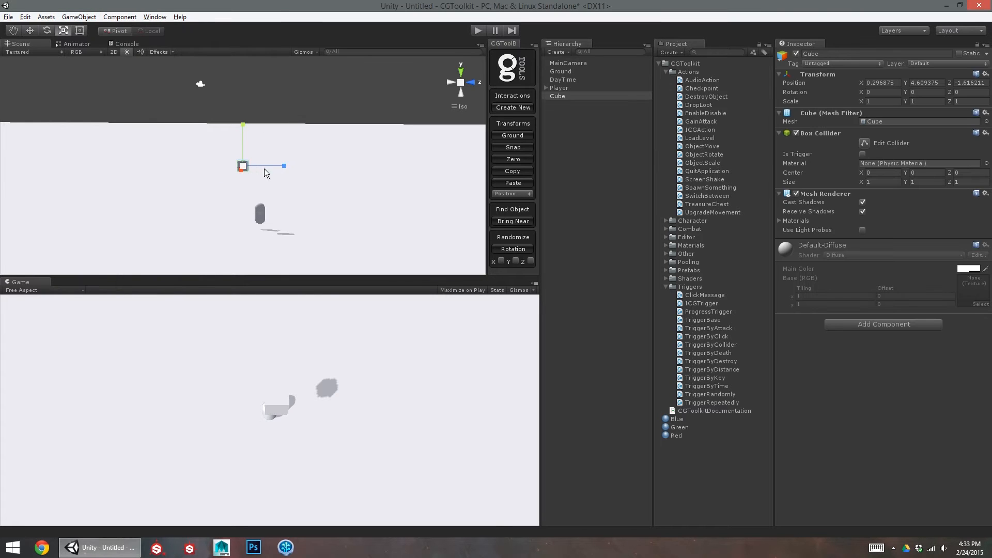
{"action": "left_click_drag", "start_coordinate": [265, 168], "coordinate": [192, 162]}
{"action": "key", "text": "w"}
{"action": "key", "text": "r"}
{"action": "left_click_drag", "start_coordinate": [157, 119], "coordinate": [157, 1]}
{"action": "key", "text": "w"}
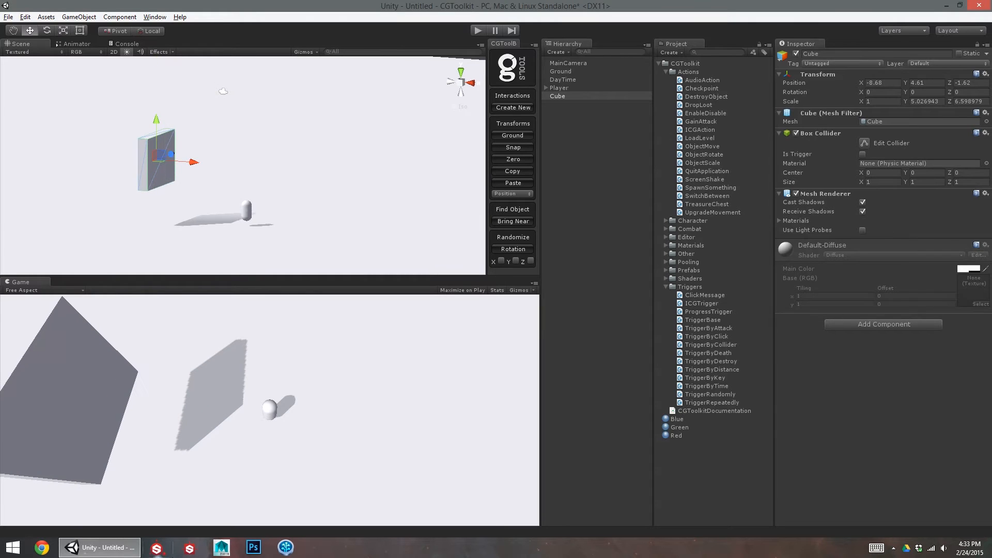
- Lengthen the wall to about 11.74 on Z and drop it onto the ground
{"action": "left_click_drag", "start_coordinate": [284, 170], "coordinate": [115, 174], "text": "alt"}
{"action": "key", "text": "r"}
{"action": "left_click_drag", "start_coordinate": [255, 143], "coordinate": [299, 143]}
{"action": "key", "text": "w"}
{"action": "mouse_move", "coordinate": [223, 104]}
{"action": "left_mouse_down"}
{"action": "mouse_move", "coordinate": [231, 157]}
{"action": "mouse_move", "coordinate": [231, 97]}
{"action": "left_mouse_up"}
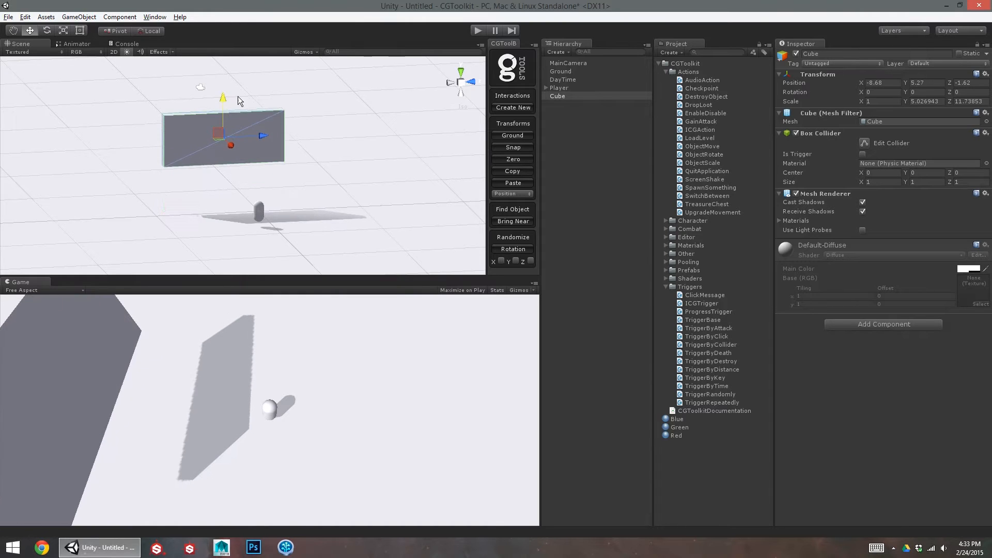
{"action": "left_click", "coordinate": [527, 136]}
{"action": "left_click_drag", "start_coordinate": [341, 147], "coordinate": [339, 178], "text": "alt"}
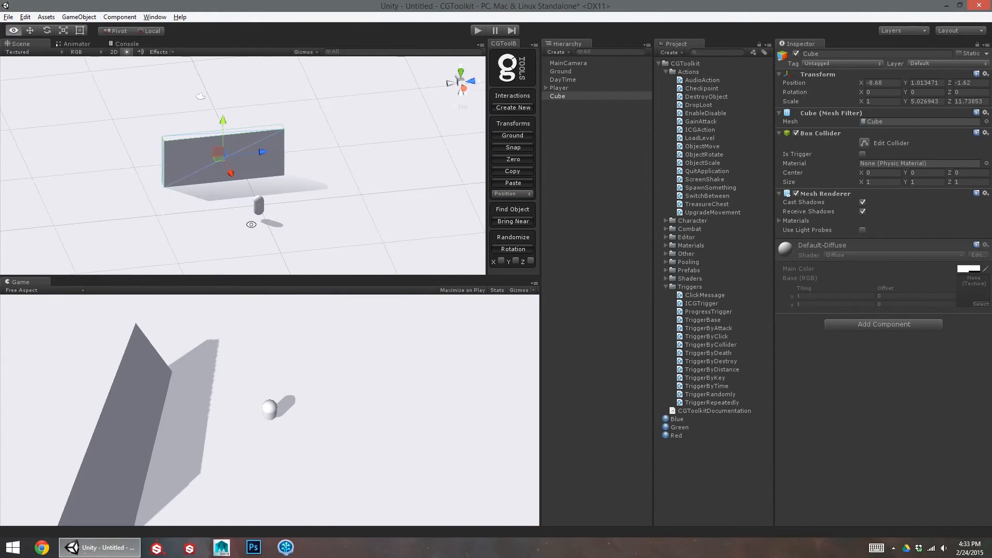
- Duplicate the wall twice, placing one copy on the player's opposite side and the other crosswise between them at Y rotation -90
{"action": "left_click_drag", "start_coordinate": [263, 155], "coordinate": [418, 236]}
{"action": "key", "text": "ctrl+d"}
{"action": "key", "text": "ctrl+d"}
{"action": "key", "text": "e"}
{"action": "key", "text": "w"}
{"action": "left_click_drag", "start_coordinate": [279, 224], "coordinate": [362, 190]}
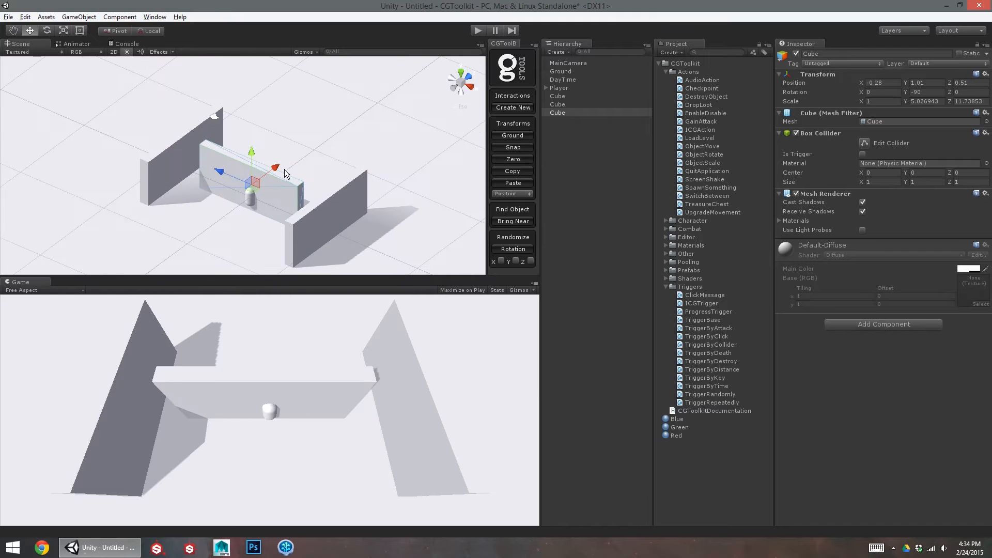
- Rotate the crosswise wall slightly about the Y axis to about -92.6 degrees
{"action": "left_click", "coordinate": [259, 176]}
{"action": "left_click", "coordinate": [256, 178]}
{"action": "left_click", "coordinate": [256, 178]}
{"action": "left_click", "coordinate": [256, 178]}
{"action": "key", "text": "e"}
{"action": "left_click_drag", "start_coordinate": [267, 207], "coordinate": [271, 203]}
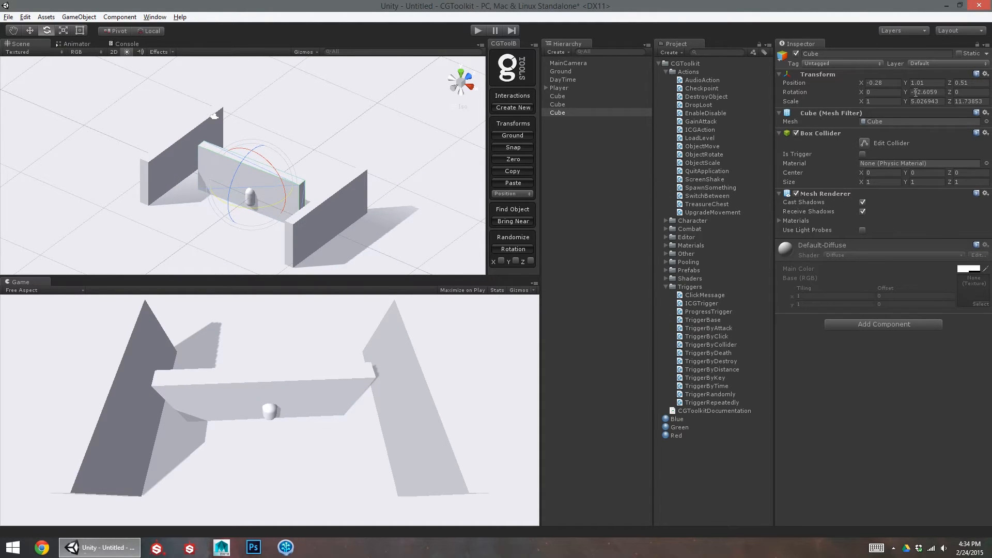
- Set the transform tools to Rotation mode and snap the crosswise wall's Y rotation to -90 degrees
{"action": "left_click", "coordinate": [512, 194]}
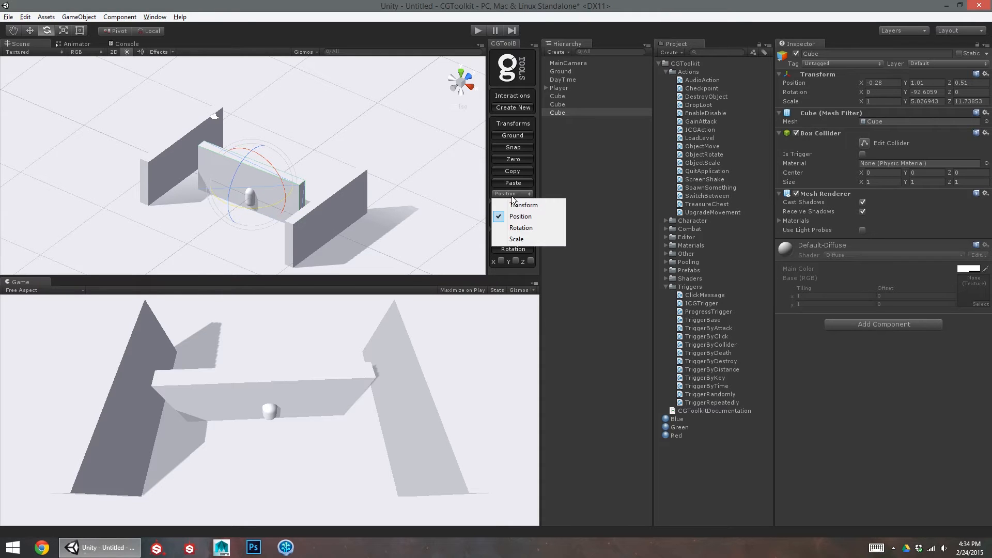
{"action": "left_click", "coordinate": [519, 228]}
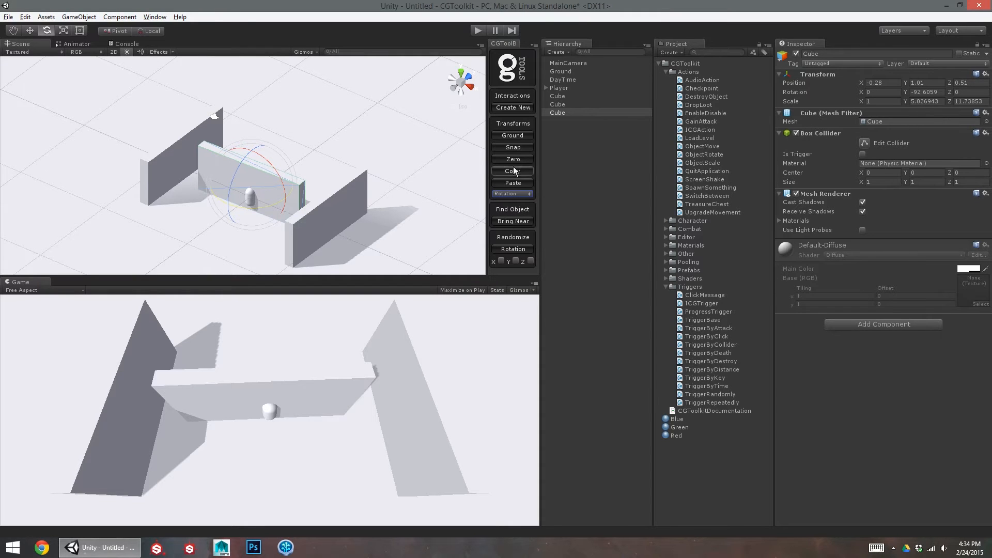
{"action": "left_click", "coordinate": [515, 149]}
{"action": "left_click", "coordinate": [516, 194]}
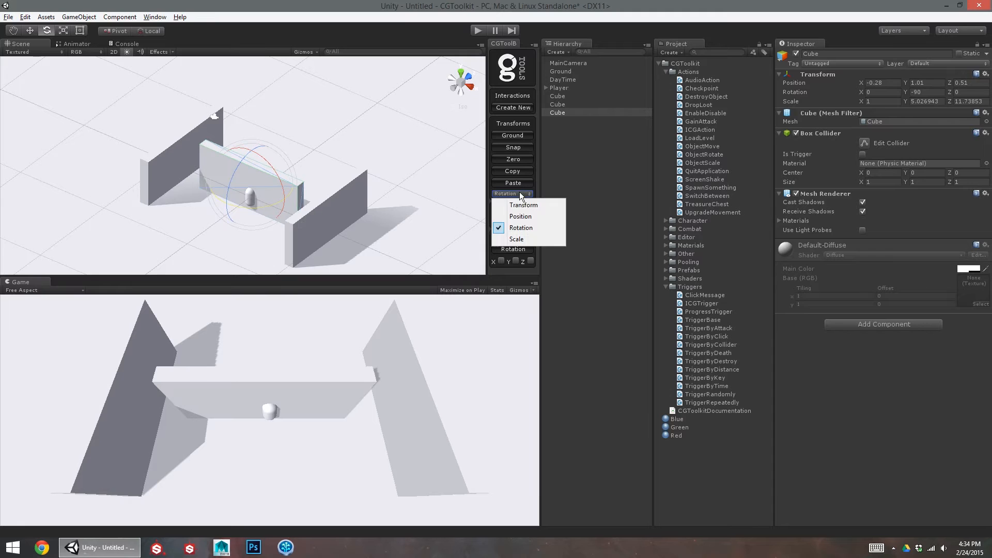
{"action": "left_click", "coordinate": [523, 228]}
- Move the crosswise wall behind the player to about Z -5.09 and lengthen it to span both side walls
{"action": "left_click_drag", "start_coordinate": [369, 163], "coordinate": [260, 231], "text": "alt"}
{"action": "key", "text": "w"}
{"action": "key", "text": "r"}
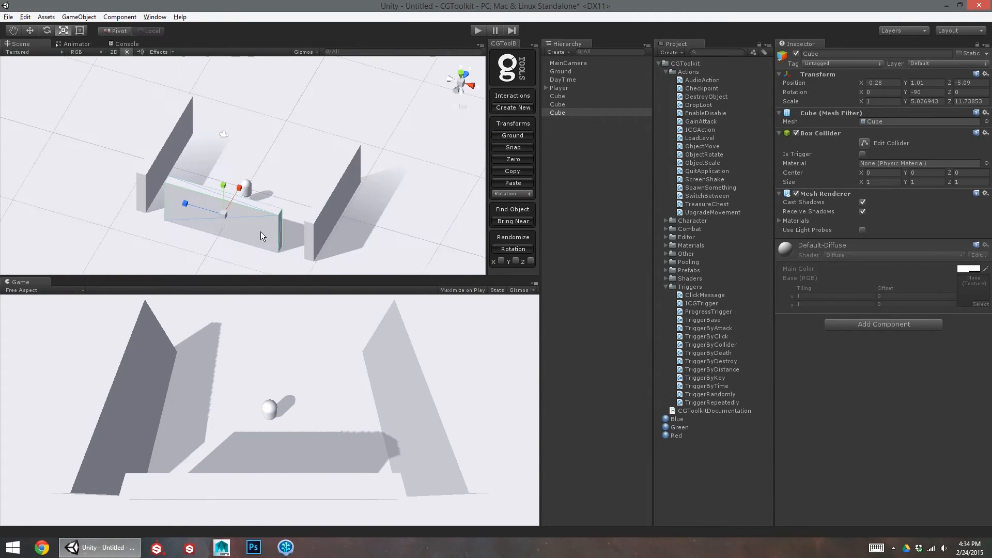
{"action": "left_click_drag", "start_coordinate": [180, 203], "coordinate": [249, 231]}
{"action": "key", "text": "w"}
- Duplicate the crosswise wall to the far end at about Z 18.47 and stretch both side walls to meet it
{"action": "key", "text": "ctrl+d"}
{"action": "left_click_drag", "start_coordinate": [237, 191], "coordinate": [480, 122]}
{"action": "left_click", "coordinate": [333, 219]}
{"action": "left_click", "coordinate": [255, 122], "text": "shift"}
{"action": "left_click_drag", "start_coordinate": [257, 117], "coordinate": [315, 272]}
{"action": "key", "text": "r"}
{"action": "left_click", "coordinate": [401, 116]}
{"action": "left_click", "coordinate": [431, 115]}
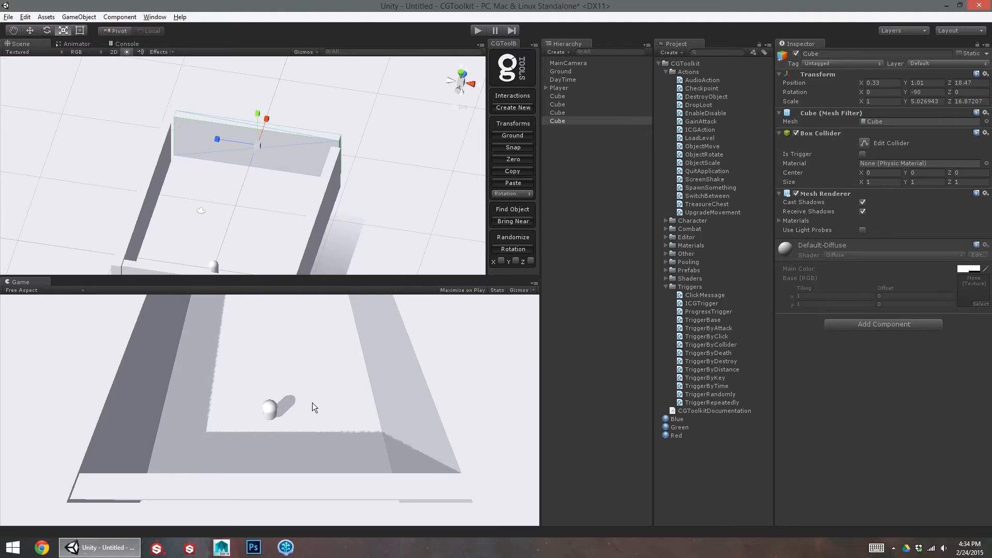
- Shorten the far wall to a segment about 6.05 long at about Z 17.17 and duplicate it twice side by side
{"action": "middle_click_drag", "start_coordinate": [250, 233], "coordinate": [262, 191]}
{"action": "left_click_drag", "start_coordinate": [223, 101], "coordinate": [233, 142]}
{"action": "key", "text": "w"}
{"action": "middle_click_drag", "start_coordinate": [233, 141], "coordinate": [150, 171]}
{"action": "scroll", "coordinate": [289, 148], "scroll_direction": "up", "scroll_amount": 2}
{"action": "left_click_drag", "start_coordinate": [307, 151], "coordinate": [293, 154]}
{"action": "left_click_drag", "start_coordinate": [292, 155], "coordinate": [174, 182], "text": "alt"}
{"action": "key", "text": "r"}
{"action": "key", "text": "w"}
{"action": "key", "text": "ctrl+d"}
{"action": "key", "text": "ctrl+d"}
- Rename the middle segment of the far wall Door1 and apply the Blue material to it
{"action": "left_click", "coordinate": [848, 53]}
{"action": "type", "text": "Door1"}
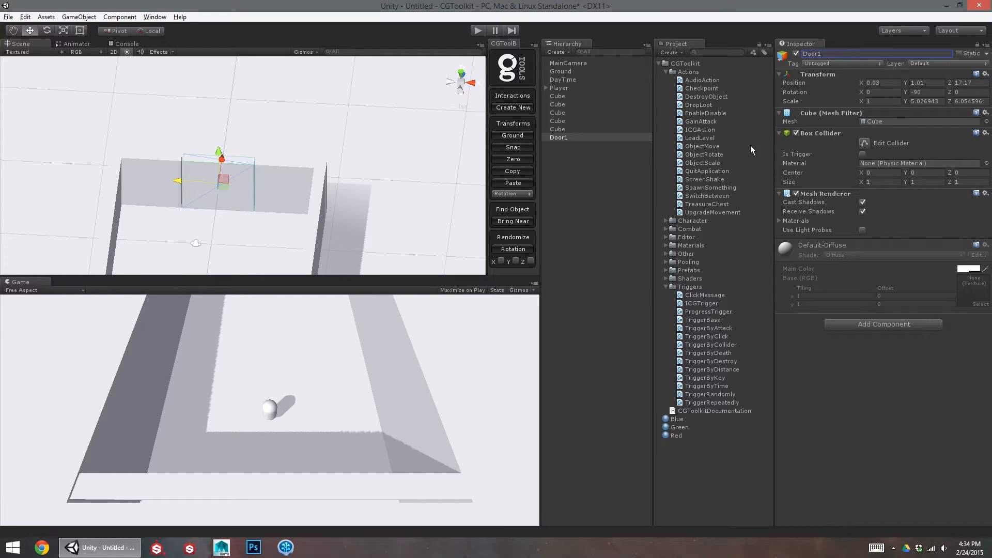
{"action": "left_click_drag", "start_coordinate": [681, 419], "coordinate": [221, 161]}
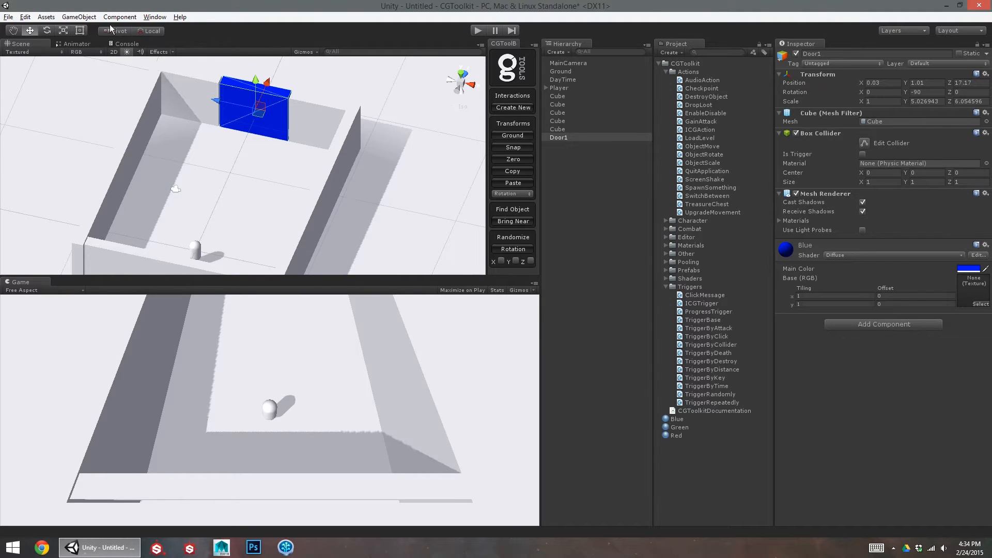
- Create a cube on the floor near the room's far side corner at about X -6.66, Y -1.81, Z 14.74 and apply the Blue material
{"action": "left_click", "coordinate": [91, 18]}
{"action": "mouse_move", "coordinate": [144, 52]}
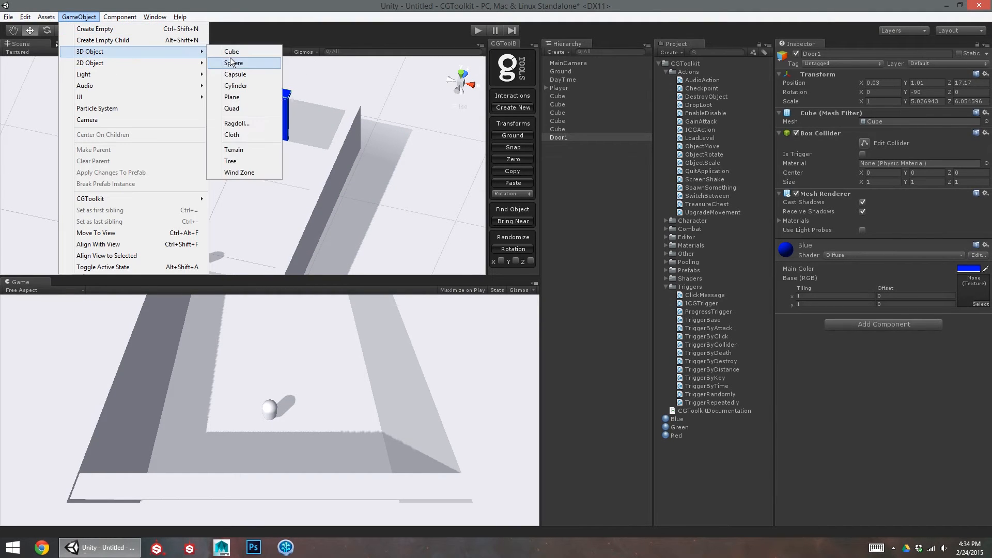
{"action": "left_click", "coordinate": [228, 52]}
{"action": "left_click_drag", "start_coordinate": [246, 161], "coordinate": [208, 151]}
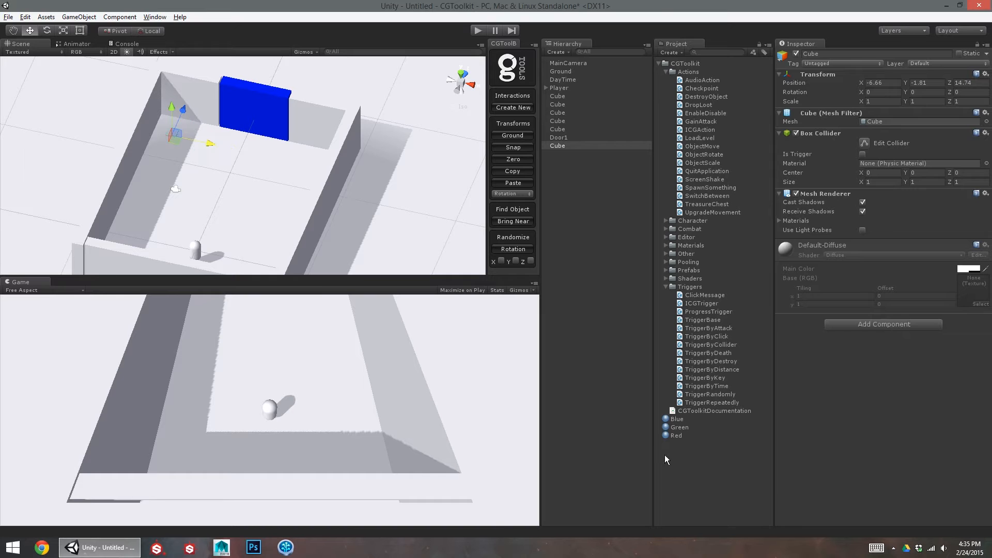
{"action": "left_click_drag", "start_coordinate": [674, 420], "coordinate": [176, 139]}
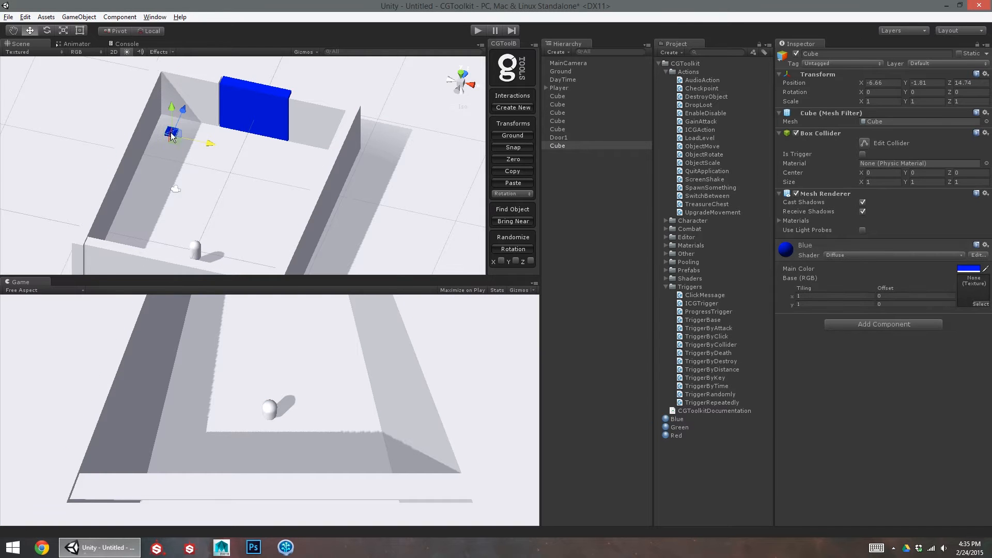
- Examine the small blue cube and the blue door together up close, selecting each in turn
{"action": "middle_click_drag", "start_coordinate": [186, 138], "coordinate": [238, 213]}
{"action": "key", "text": "f"}
{"action": "left_click_drag", "start_coordinate": [283, 136], "coordinate": [336, 153], "text": "alt"}
{"action": "scroll", "coordinate": [330, 155], "scroll_direction": "down", "scroll_amount": 3}
{"action": "middle_click_drag", "start_coordinate": [331, 155], "coordinate": [264, 196]}
{"action": "left_click_drag", "start_coordinate": [259, 189], "coordinate": [203, 184], "text": "alt"}
{"action": "middle_click_drag", "start_coordinate": [203, 184], "coordinate": [164, 209]}
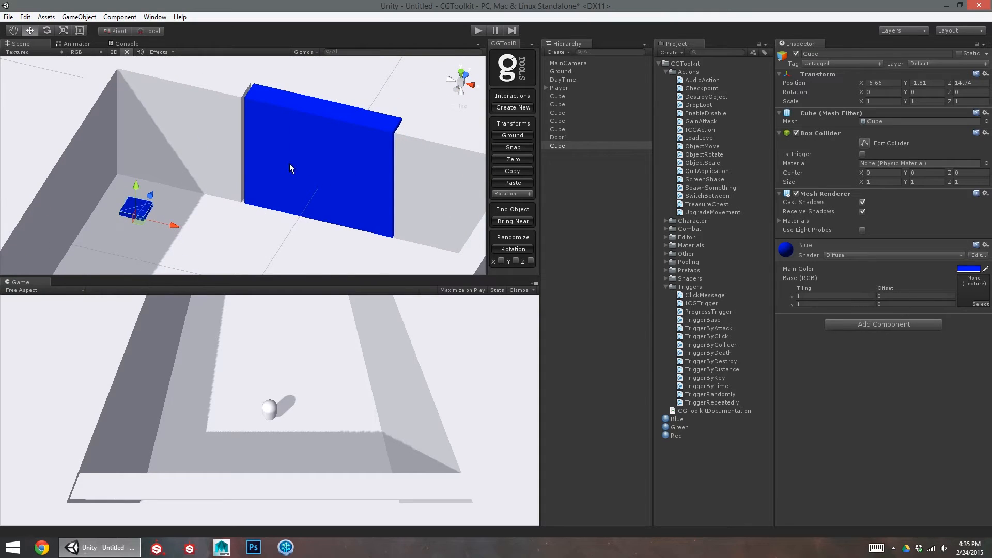
{"action": "left_click", "coordinate": [289, 164]}
{"action": "left_click", "coordinate": [141, 206]}
{"action": "left_click", "coordinate": [322, 171]}
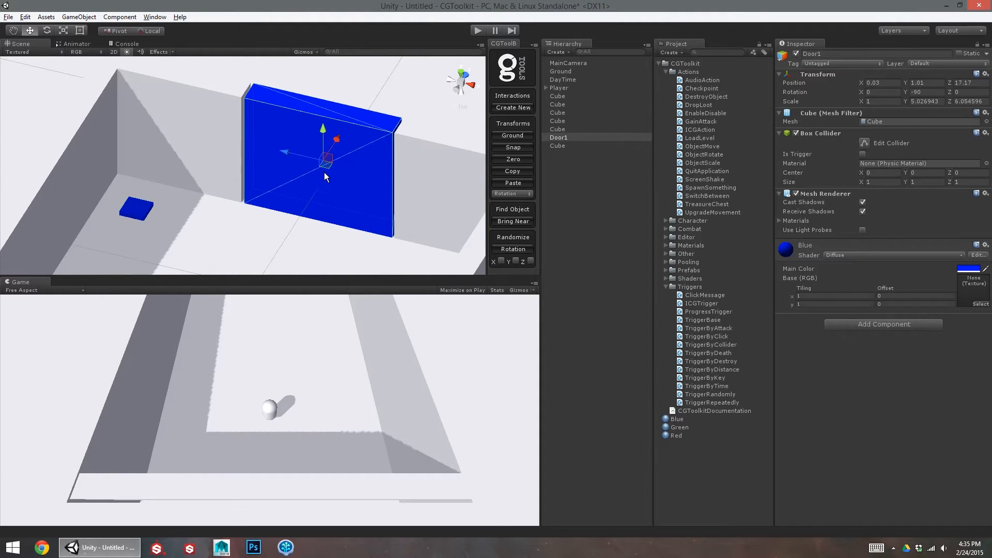
- Close the CGTools panel and start a new CGToolkit interaction with the small blue cube as the trigger object
{"action": "left_click", "coordinate": [132, 210]}
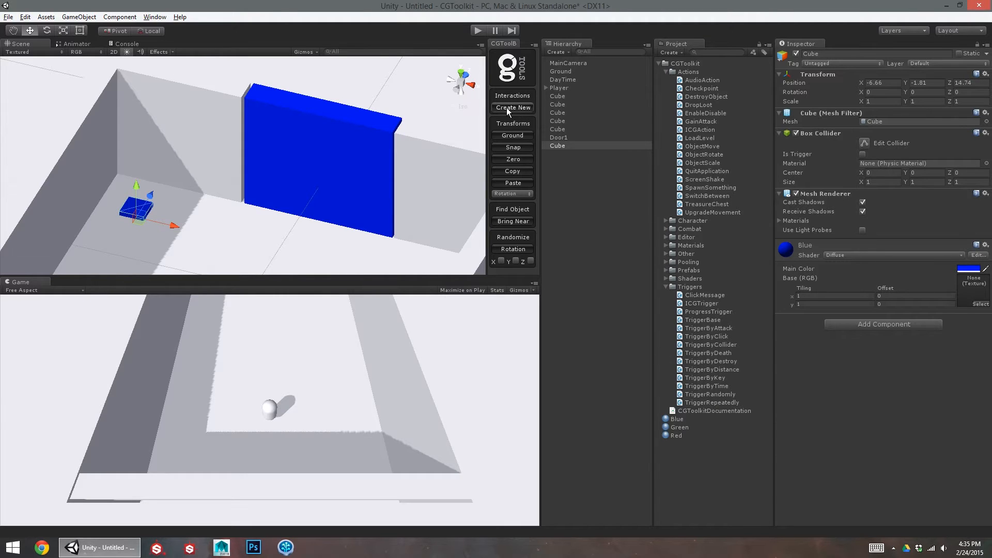
{"action": "right_click", "coordinate": [507, 50]}
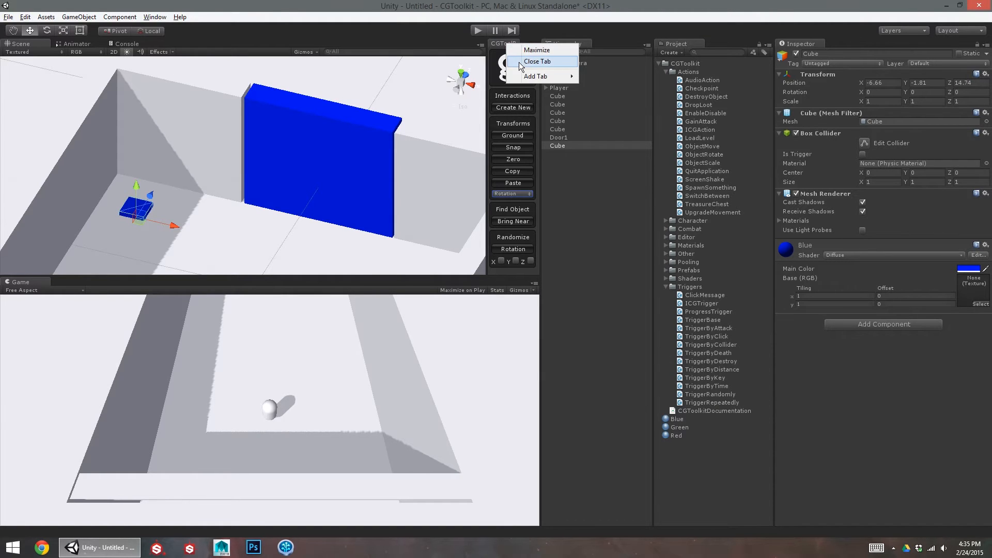
{"action": "left_click", "coordinate": [519, 62]}
{"action": "left_click", "coordinate": [95, 18]}
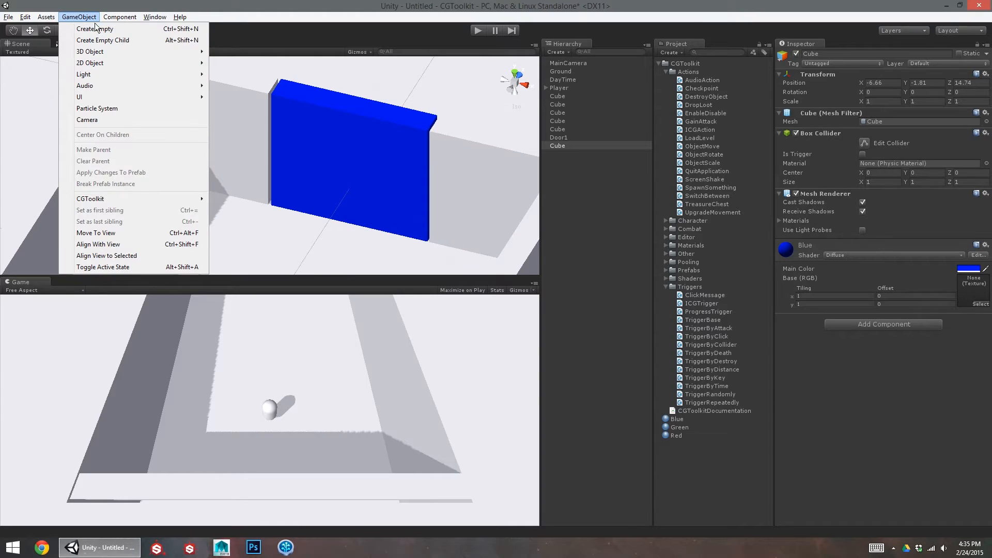
{"action": "mouse_move", "coordinate": [144, 200]}
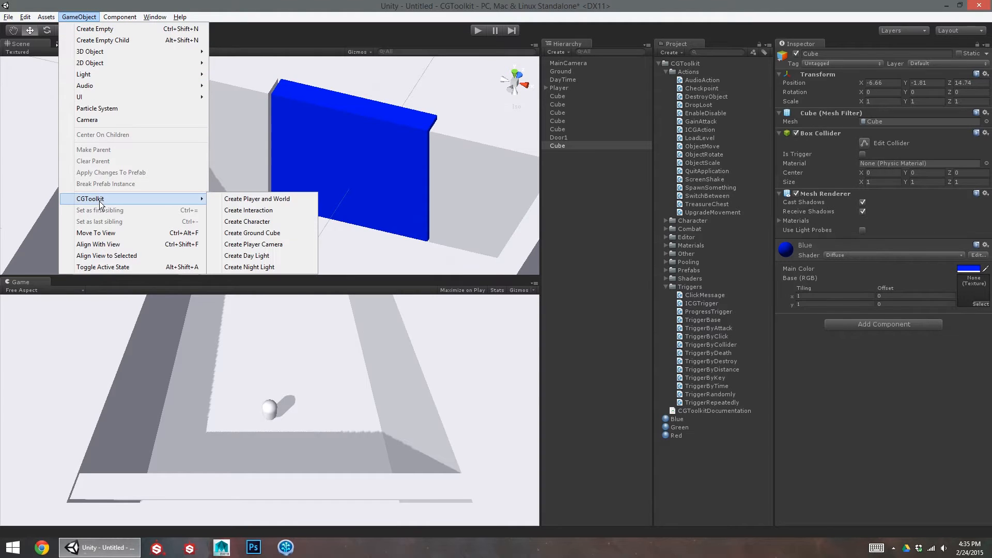
{"action": "left_click", "coordinate": [260, 212]}
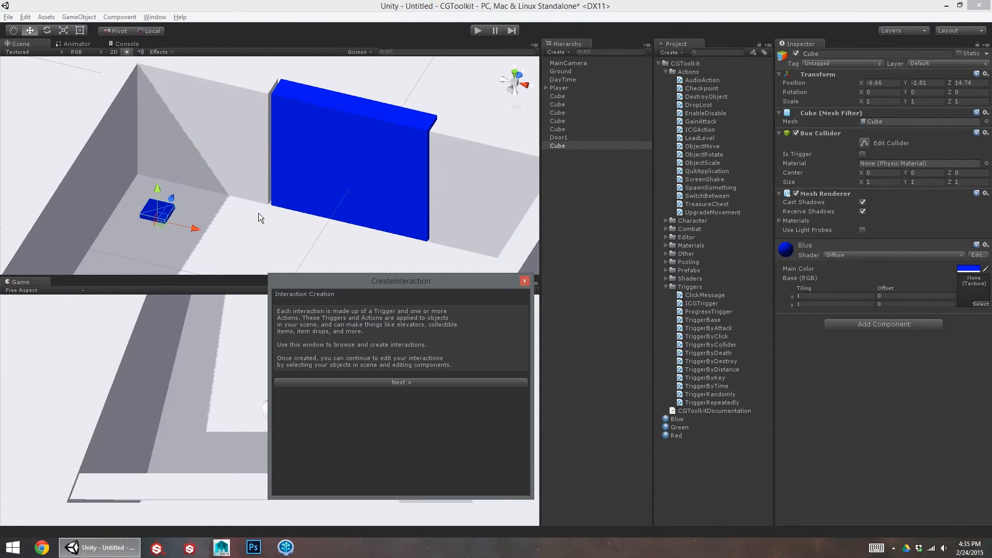
{"action": "left_click", "coordinate": [393, 383]}
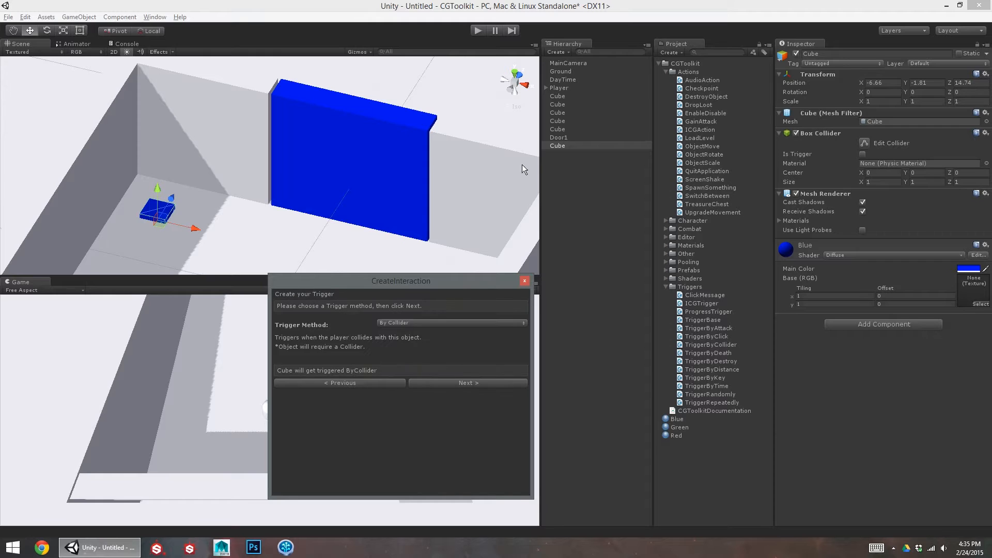
- Rename the small blue cube as Door1Switch
{"action": "left_click", "coordinate": [833, 52]}
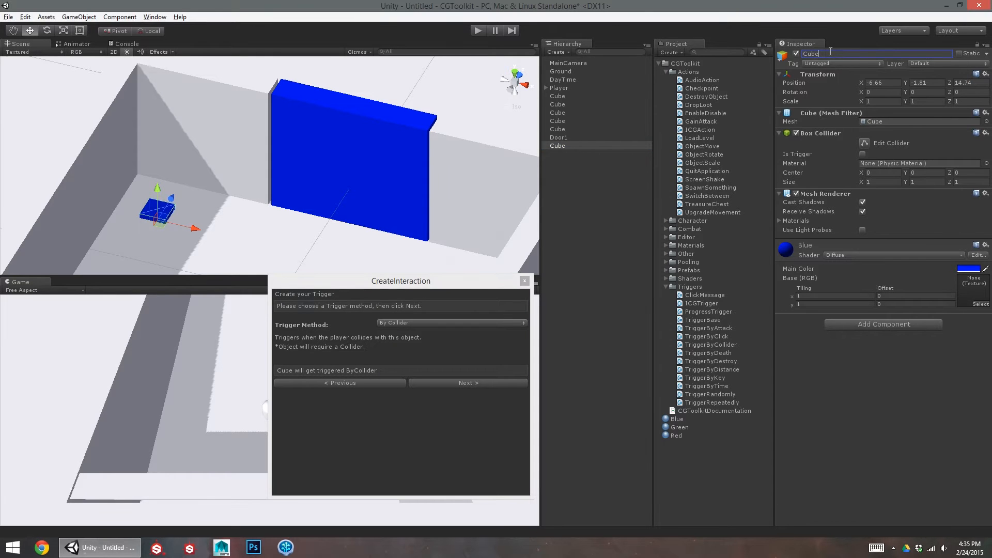
{"action": "type", "text": "DrooS"}
{"action": "key", "text": "BackSpace"}
{"action": "key", "text": "BackSpace"}
{"action": "key", "text": "BackSpace"}
{"action": "key", "text": "Return"}
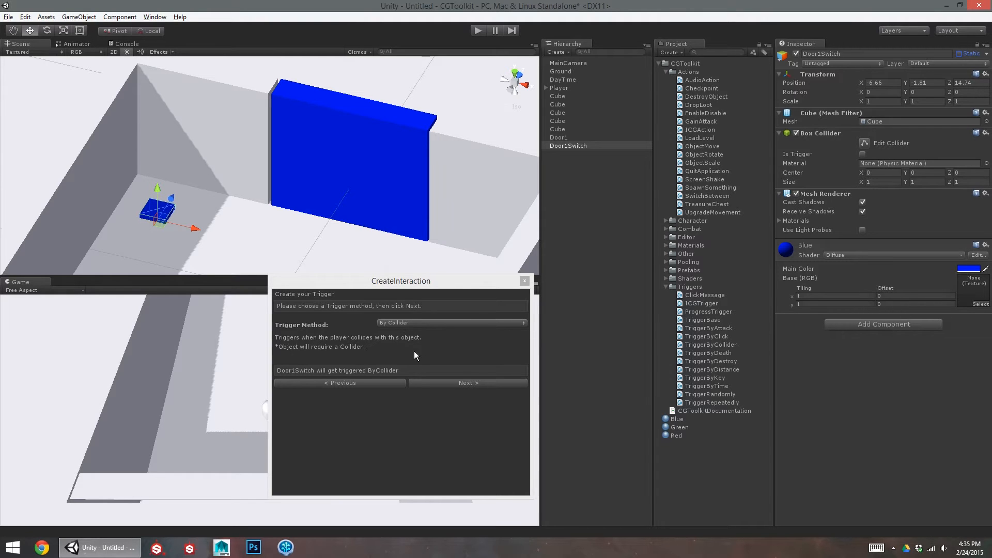
- Accept the By Collider trigger for Door1Switch and choose the Object Move action for Door1
{"action": "left_click", "coordinate": [409, 371]}
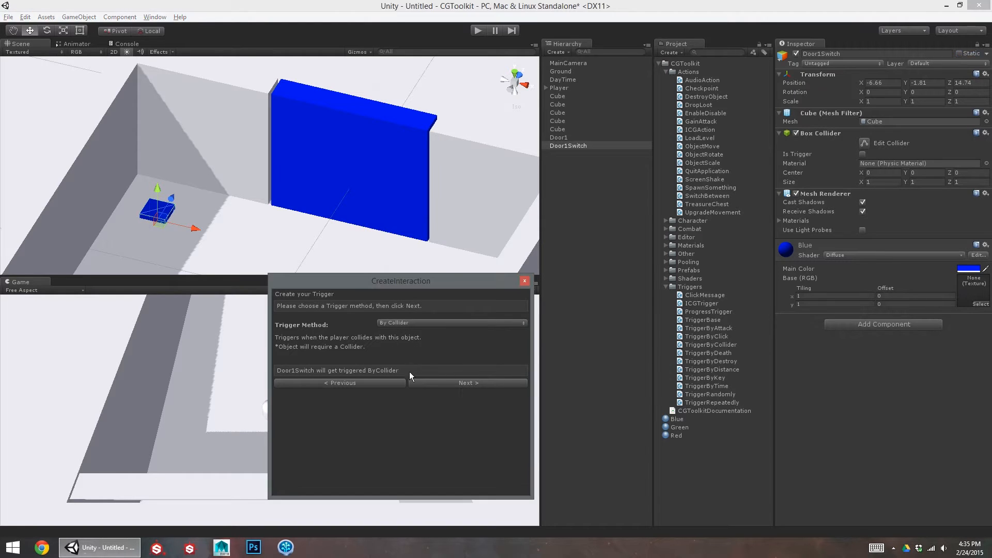
{"action": "left_click", "coordinate": [439, 382]}
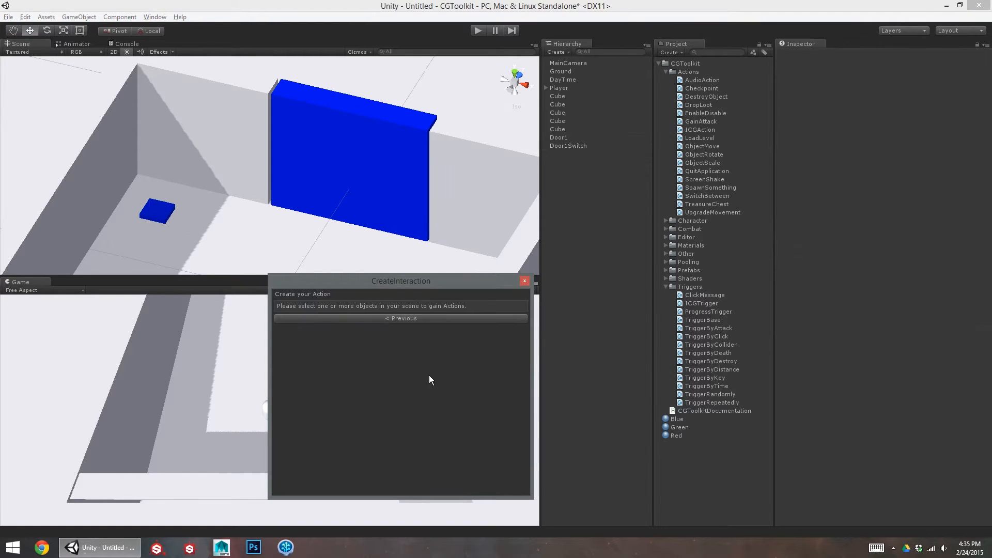
{"action": "left_click", "coordinate": [383, 193]}
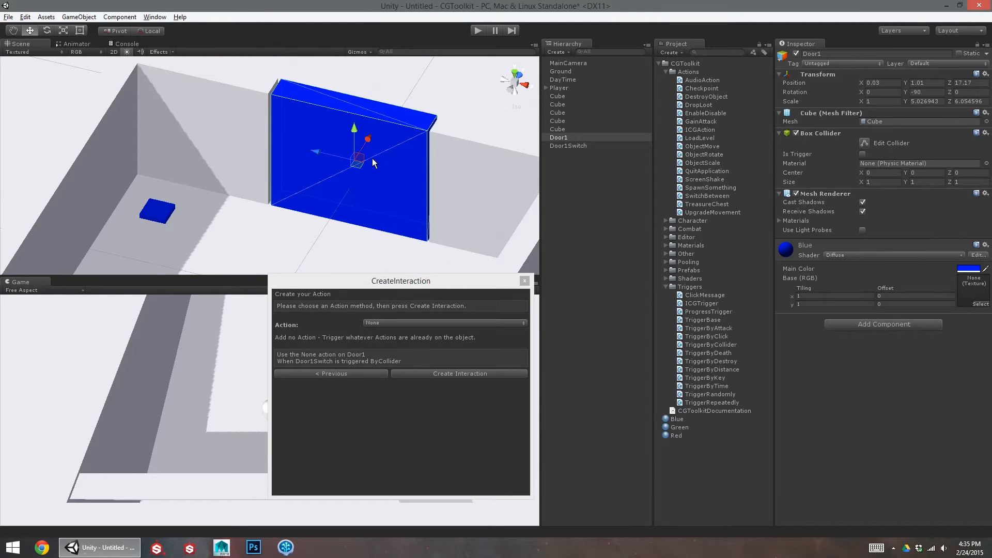
{"action": "left_click", "coordinate": [395, 321]}
{"action": "left_click", "coordinate": [402, 344]}
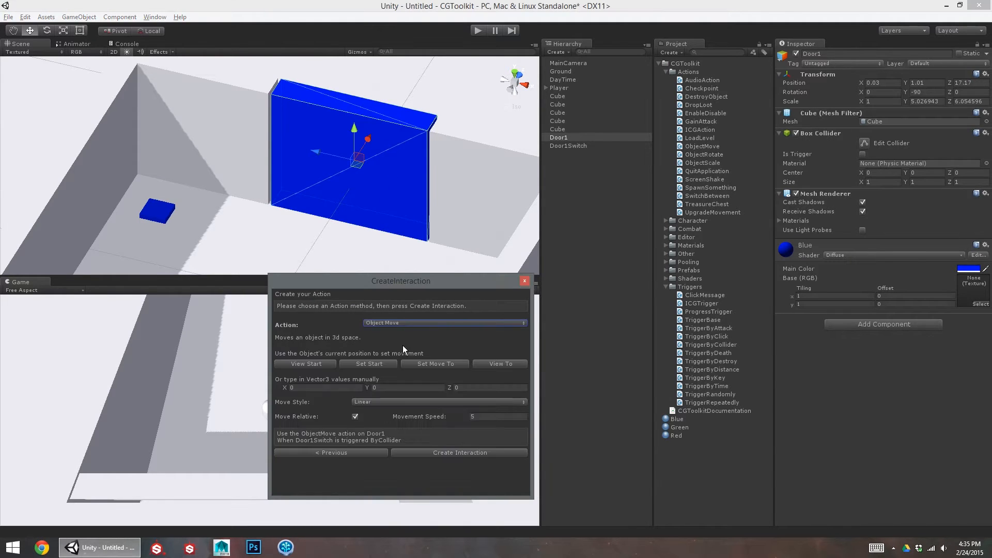
- Lower Door1 into the floor to about Y -3.95, record that as its move-to position, and create the interaction
{"action": "left_click_drag", "start_coordinate": [354, 126], "coordinate": [354, 235]}
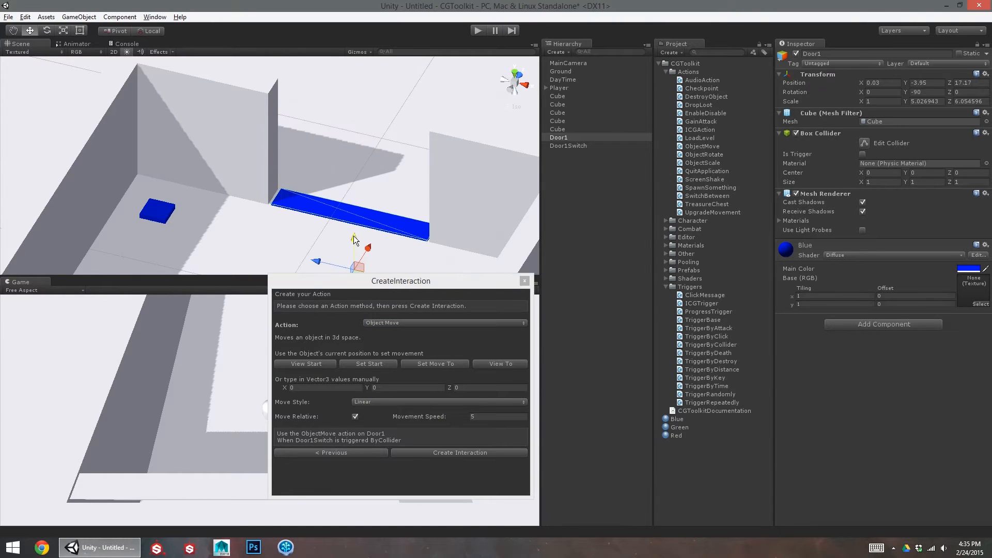
{"action": "left_click", "coordinate": [437, 364]}
{"action": "left_click", "coordinate": [438, 453]}
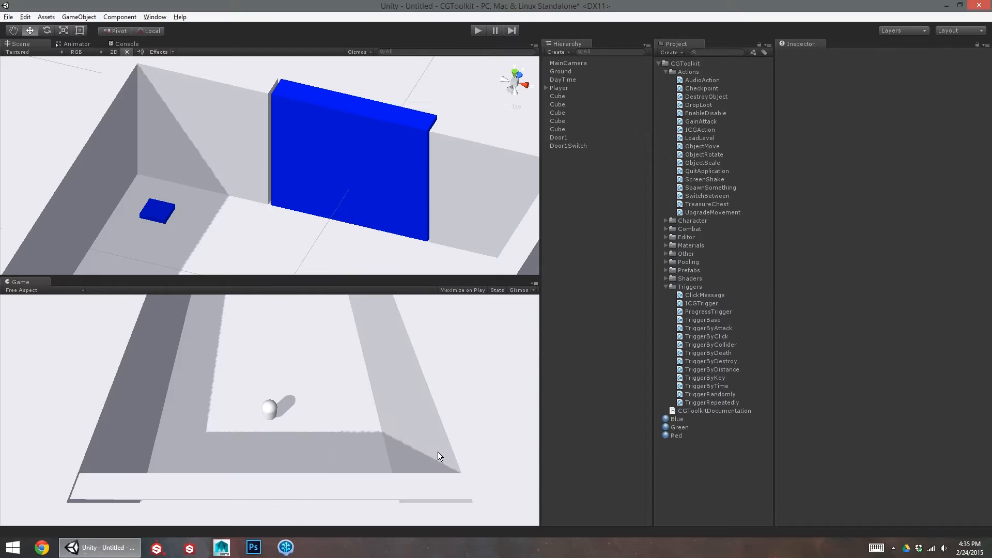
- Playtest the scene by steering the player onto the blue switch and back toward the door, then stop
{"action": "key", "text": "ctrl+p"}
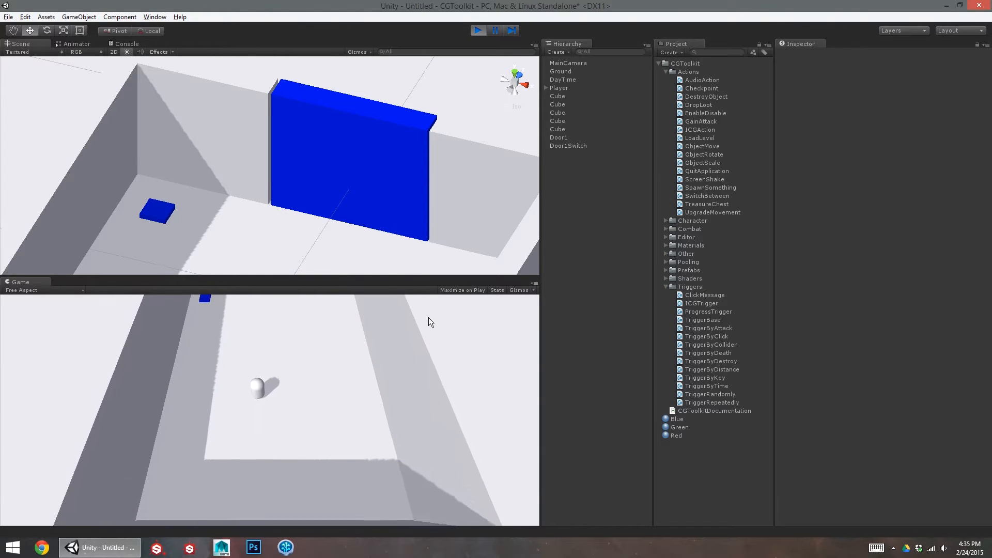
{"action": "key", "text": "w"}
{"action": "key", "text": "a"}
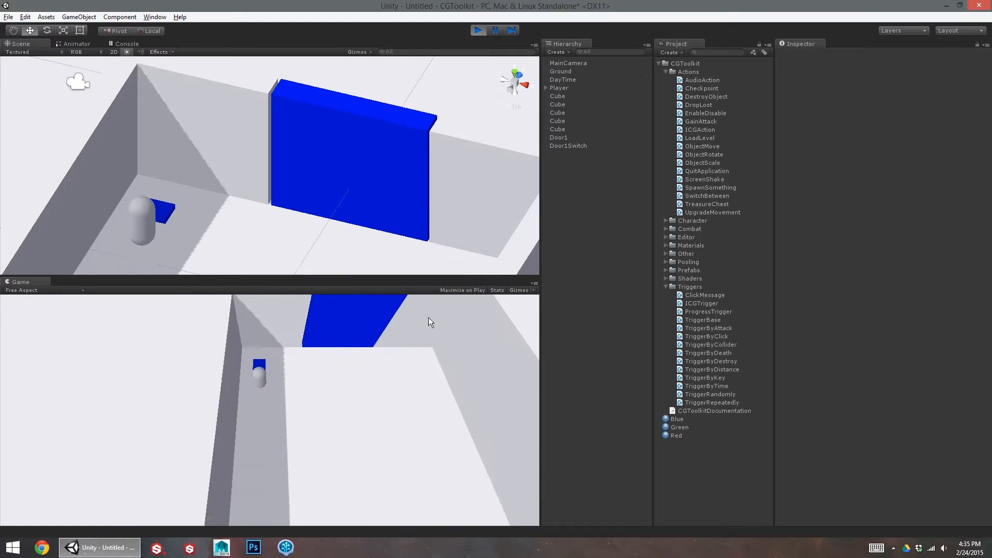
{"action": "key", "text": "w"}
{"action": "key", "text": "d"}
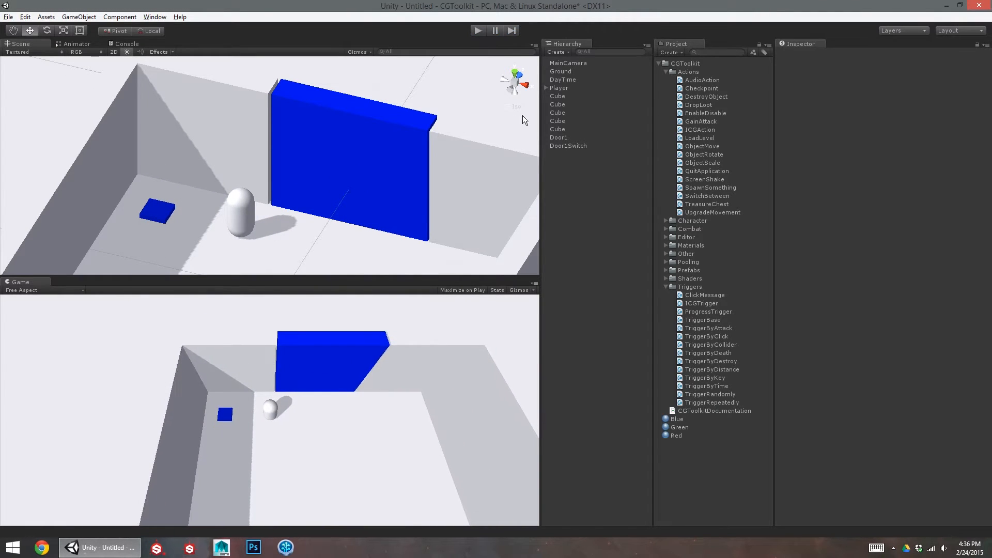
{"action": "key", "text": "ctrl+p"}
- Turn off Resettable on Door1Switch's collider trigger and playtest by crossing the switch and walking through the doorway
{"action": "left_click", "coordinate": [577, 145]}
{"action": "left_click", "coordinate": [862, 306]}
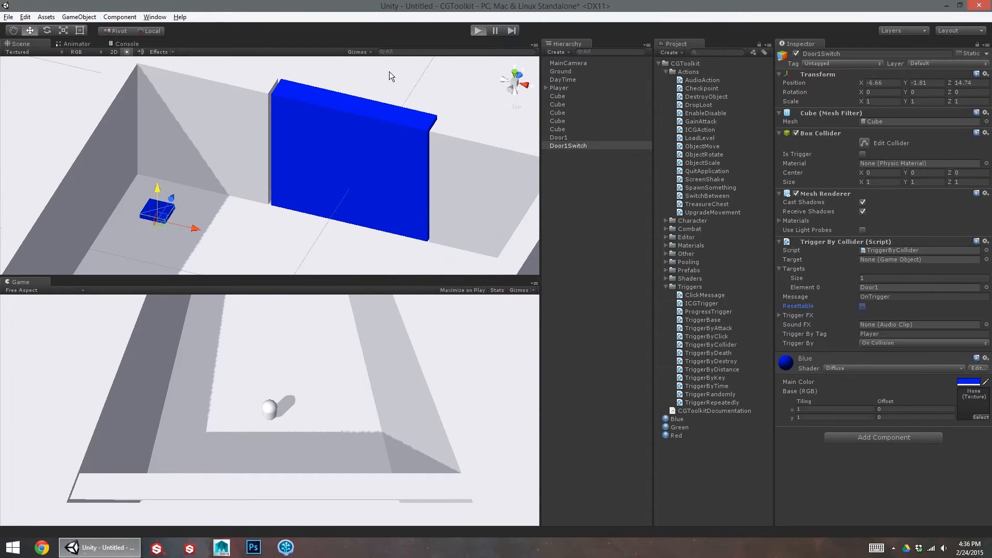
{"action": "key", "text": "ctrl+p"}
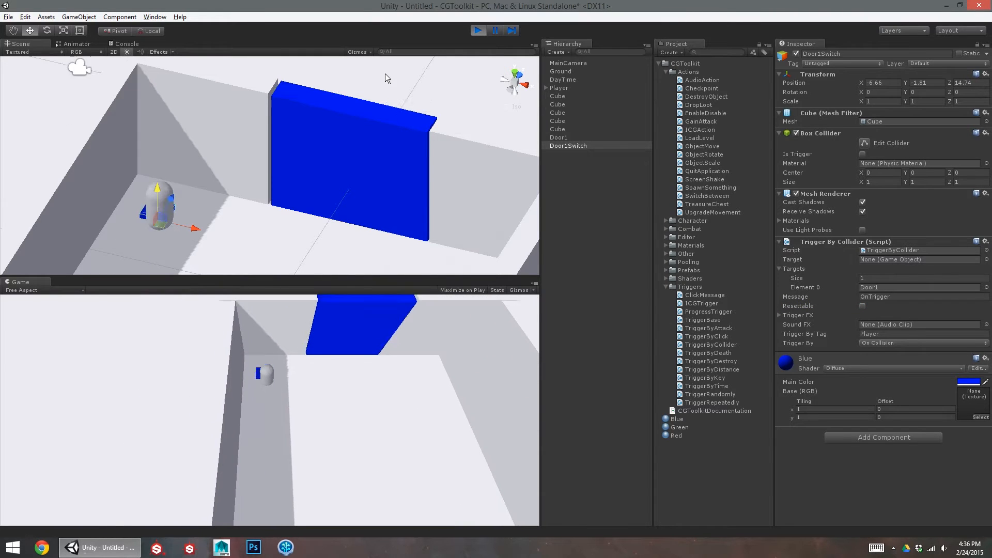
{"action": "key", "text": "w"}
{"action": "key", "text": "d"}
{"action": "key", "text": "w"}
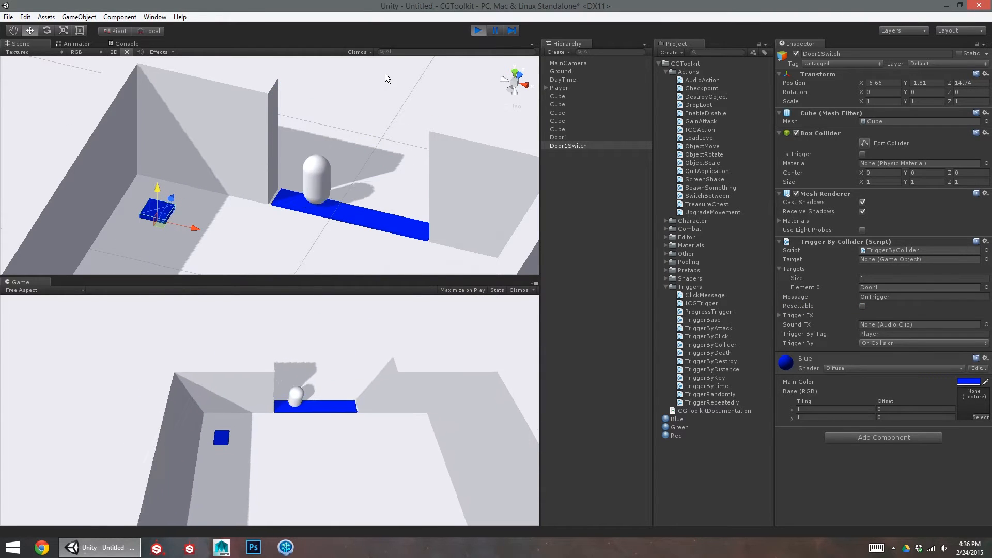
{"action": "key", "text": "w"}
{"action": "key", "text": "ctrl+p"}
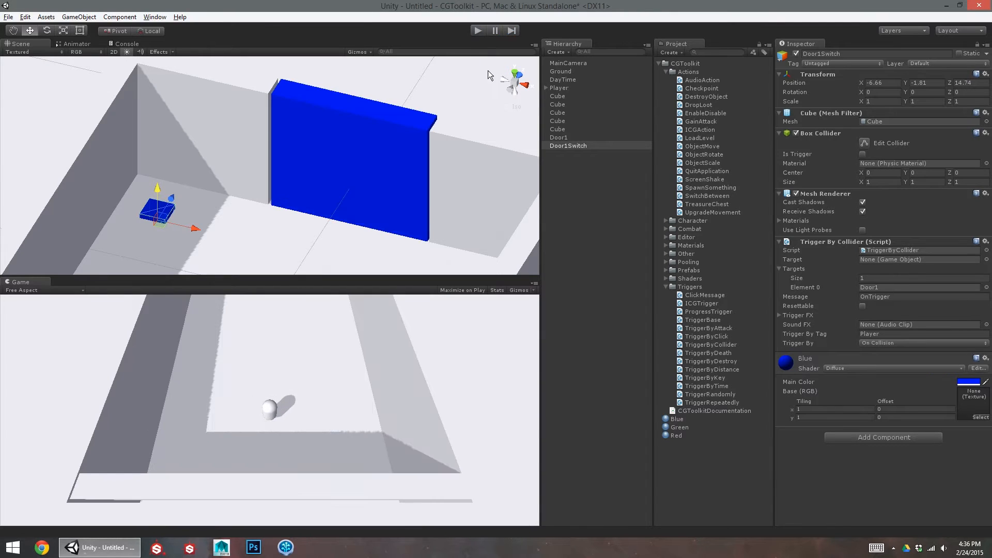
- Move Player and MainCamera together along Z to just outside the blue door, with the player at about Z 23.06
{"action": "scroll", "coordinate": [389, 203], "scroll_direction": "down", "scroll_amount": 5}
{"action": "left_click_drag", "start_coordinate": [389, 203], "coordinate": [177, 138], "text": "alt"}
{"action": "mouse_move", "coordinate": [177, 138]}
{"action": "middle_mouse_down"}
{"action": "mouse_move", "coordinate": [234, 165]}
{"action": "mouse_move", "coordinate": [195, 141]}
{"action": "middle_mouse_up"}
{"action": "left_click", "coordinate": [581, 88]}
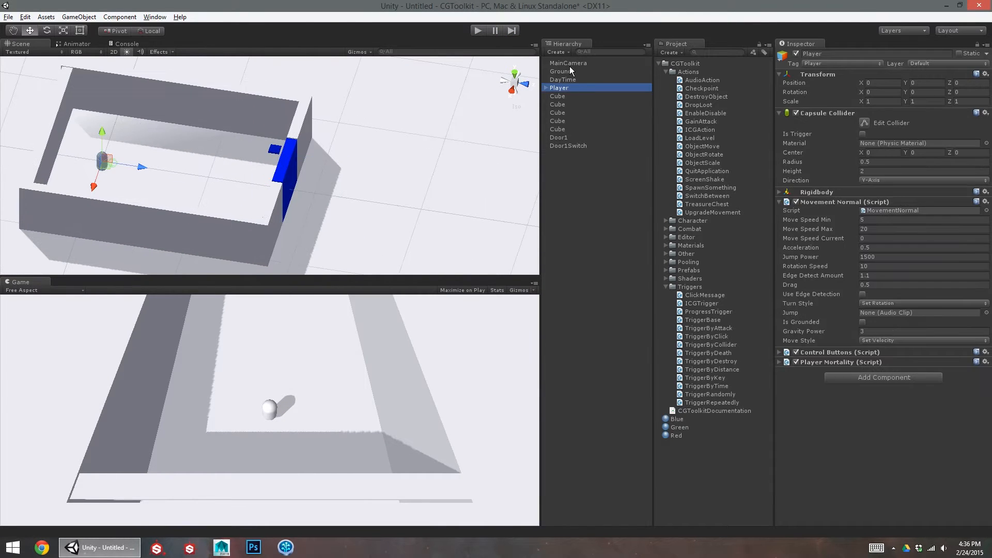
{"action": "left_click", "coordinate": [570, 64], "text": "ctrl"}
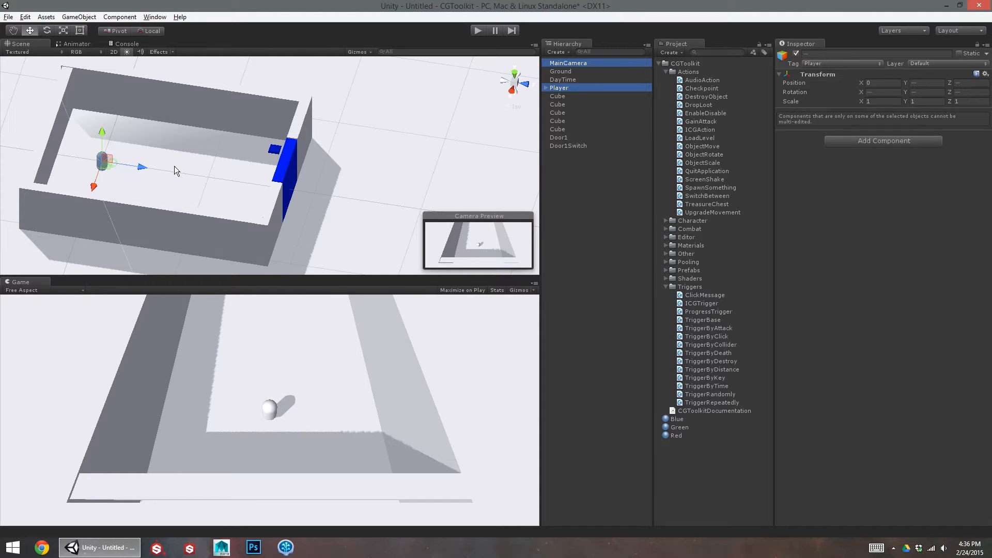
{"action": "left_click", "coordinate": [573, 88]}
{"action": "left_click", "coordinate": [569, 63], "text": "ctrl"}
{"action": "left_click_drag", "start_coordinate": [144, 169], "coordinate": [374, 206]}
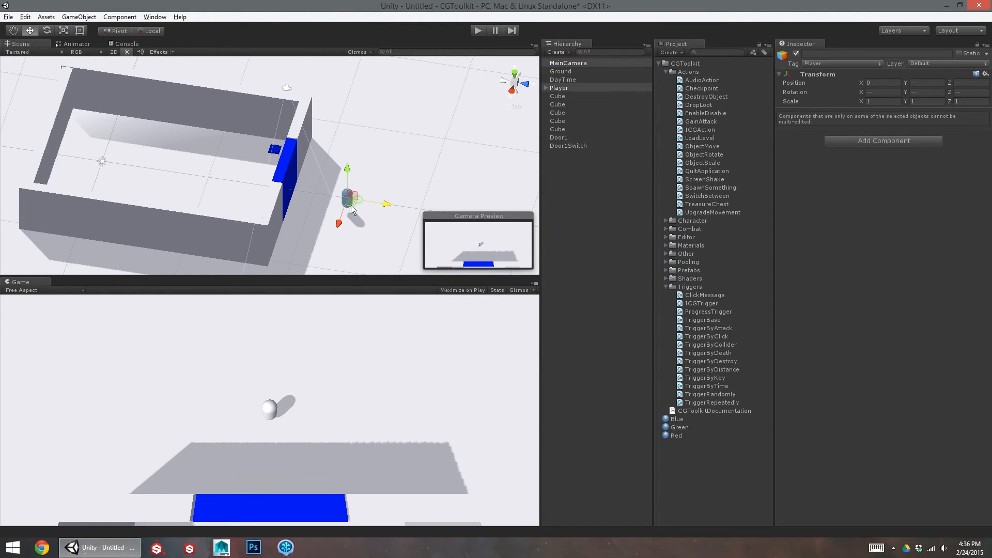
- Group Player and MainCamera and rename the group PlayerGroup
{"action": "left_click", "coordinate": [567, 87]}
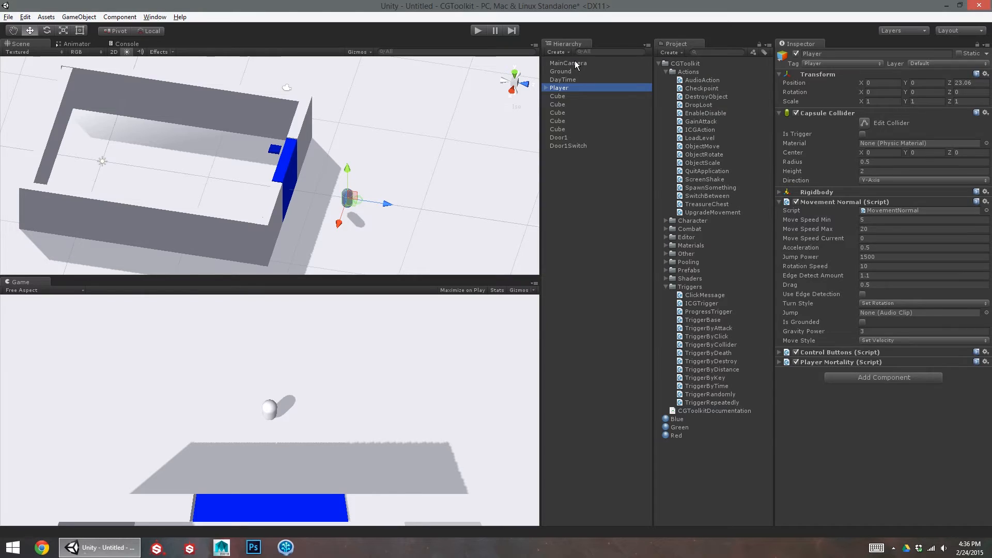
{"action": "left_click", "coordinate": [574, 62], "text": "ctrl"}
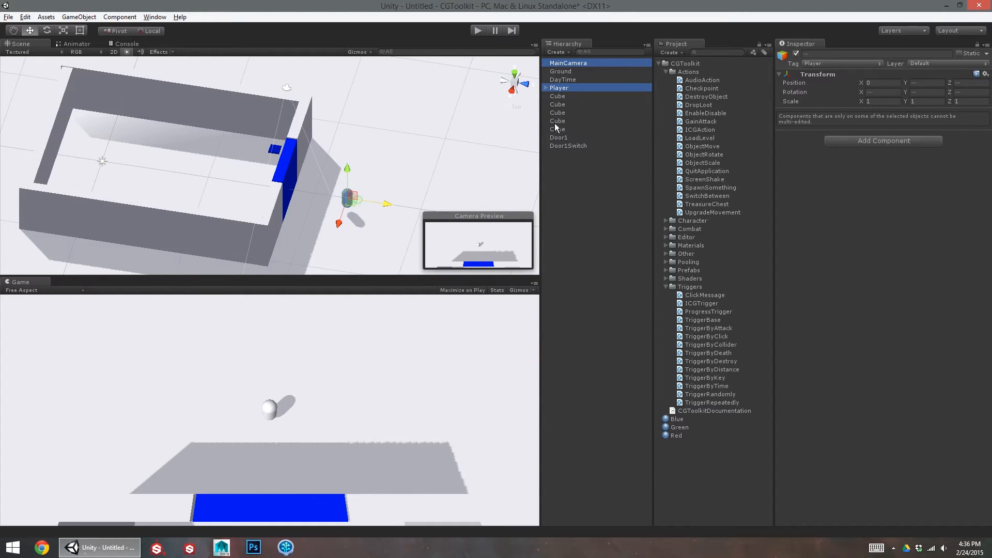
{"action": "key", "text": "ctrl+g"}
{"action": "left_click", "coordinate": [556, 137]}
{"action": "left_click", "coordinate": [546, 137]}
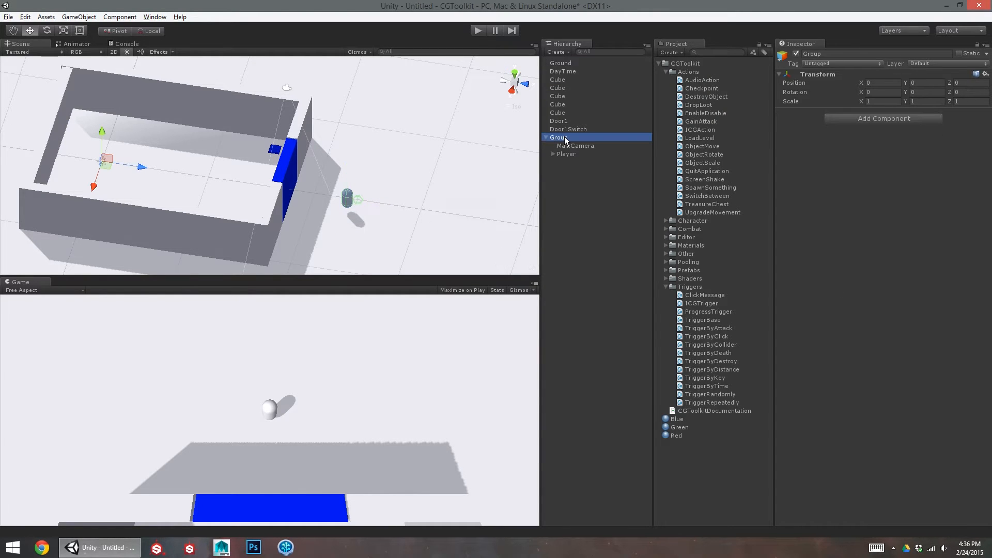
{"action": "left_click", "coordinate": [565, 138]}
{"action": "key", "text": "Home"}
{"action": "type", "text": "Player"}
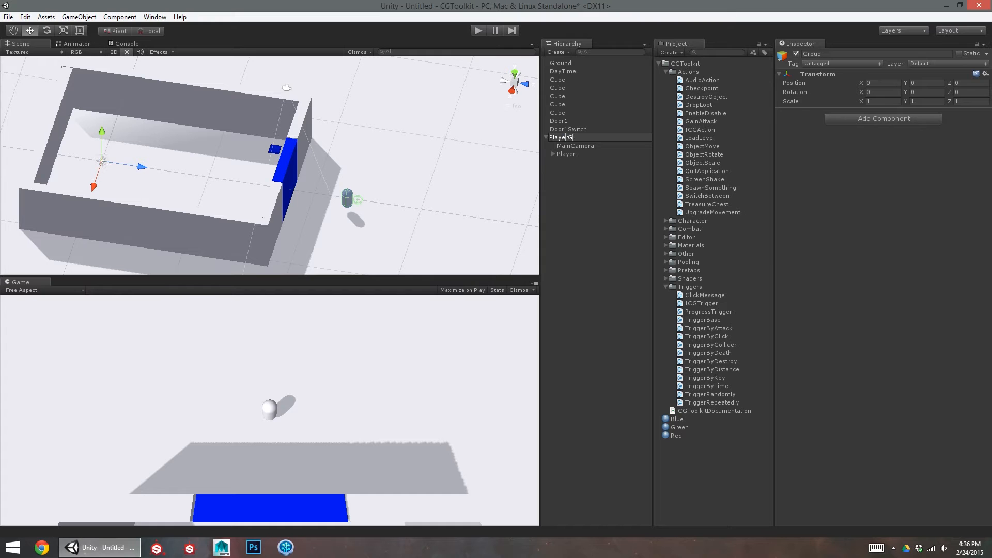
{"action": "key", "text": "Return"}
- Take MainCamera and Player out of PlayerGroup and delete the empty group
{"action": "left_click_drag", "start_coordinate": [284, 221], "coordinate": [323, 221], "text": "alt"}
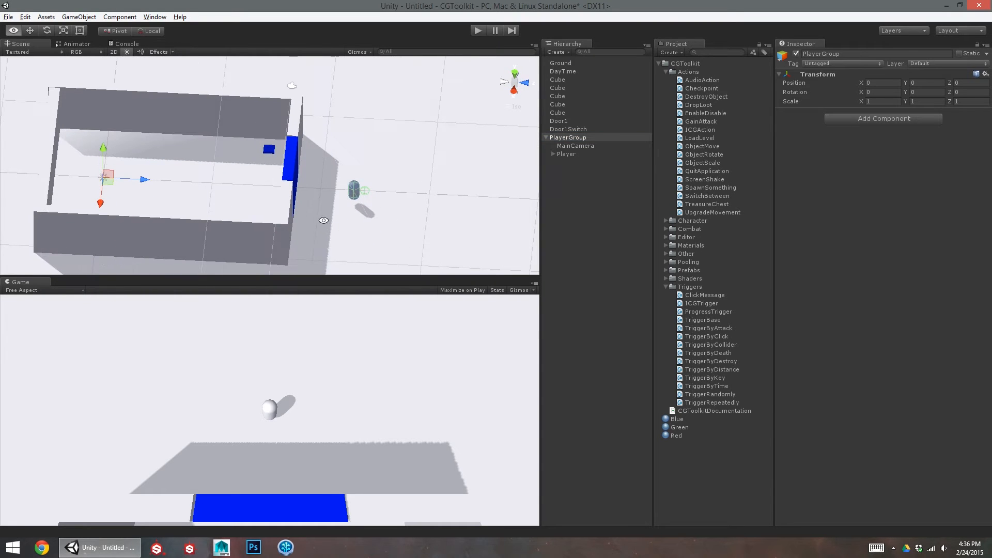
{"action": "left_click", "coordinate": [573, 146]}
{"action": "left_click", "coordinate": [573, 152], "text": "shift"}
{"action": "left_click_drag", "start_coordinate": [571, 149], "coordinate": [574, 179]}
{"action": "left_click", "coordinate": [573, 153]}
{"action": "key", "text": "Delete"}
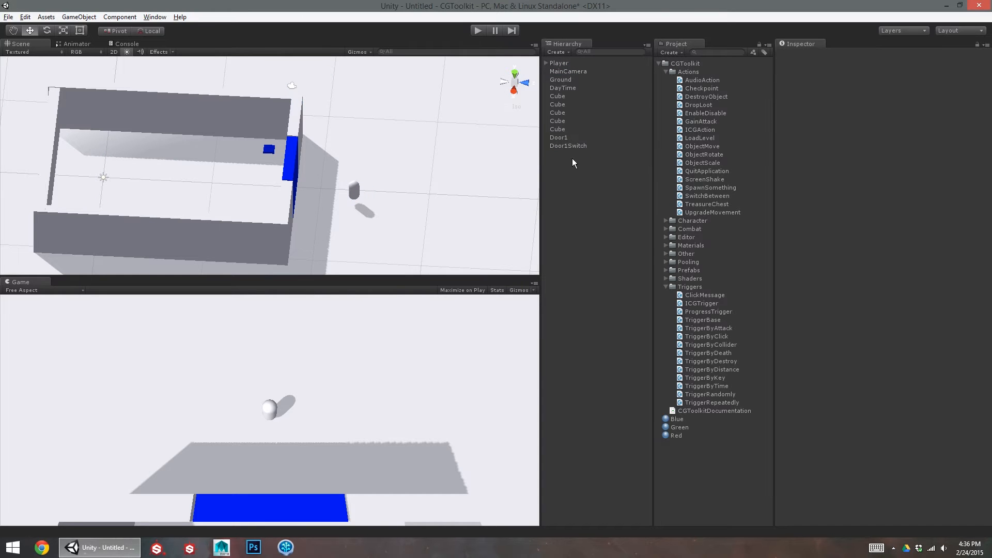
- Duplicate the first room's two long side walls, shorten the copies to about 7.64 along Z and place them beyond the blue door at Z 20.66
{"action": "left_click", "coordinate": [565, 66]}
{"action": "left_click", "coordinate": [580, 193]}
{"action": "left_click_drag", "start_coordinate": [334, 235], "coordinate": [424, 207], "text": "alt"}
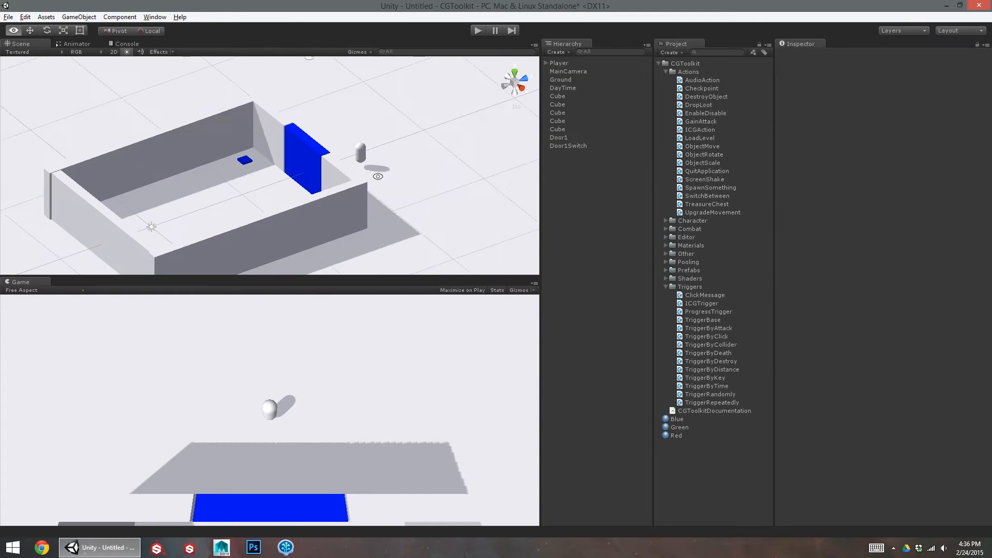
{"action": "middle_click_drag", "start_coordinate": [424, 207], "coordinate": [349, 228], "text": "alt"}
{"action": "left_click_drag", "start_coordinate": [350, 228], "coordinate": [222, 215], "text": "alt"}
{"action": "left_click", "coordinate": [222, 215]}
{"action": "left_click", "coordinate": [158, 138], "text": "shift"}
{"action": "key", "text": "ctrl+d"}
{"action": "left_click_drag", "start_coordinate": [82, 156], "coordinate": [253, 127]}
{"action": "key", "text": "r"}
{"action": "key", "text": "w"}
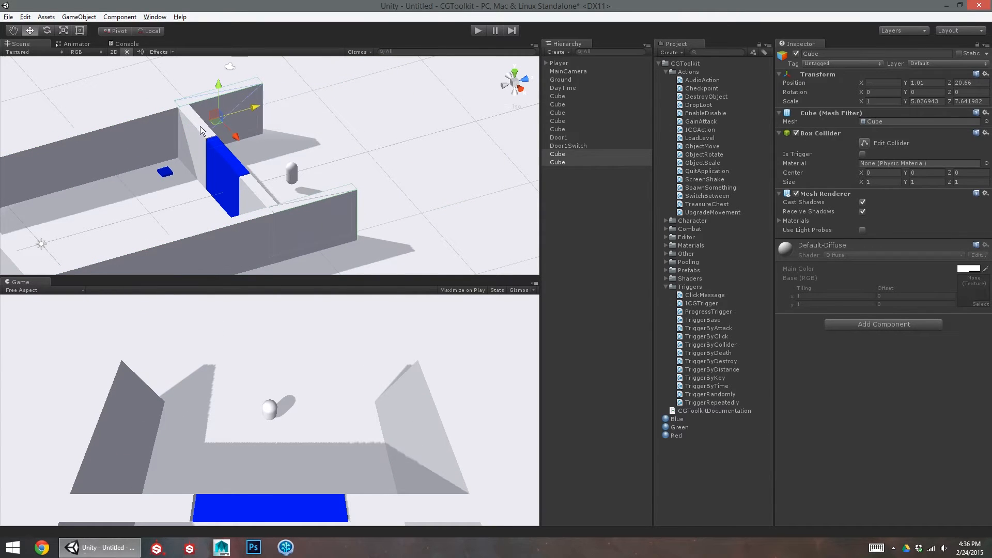
- Duplicate the two wall pieces beside the blue door, move the copies to the far ends of the new side walls and spread them outward
{"action": "left_click", "coordinate": [200, 127]}
{"action": "left_click", "coordinate": [259, 196], "text": "shift"}
{"action": "key", "text": "ctrl+d"}
{"action": "left_click_drag", "start_coordinate": [231, 135], "coordinate": [317, 128]}
{"action": "left_click", "coordinate": [327, 178]}
{"action": "left_click_drag", "start_coordinate": [330, 185], "coordinate": [355, 212]}
{"action": "left_click", "coordinate": [289, 133]}
{"action": "left_click_drag", "start_coordinate": [253, 97], "coordinate": [234, 78]}
- Duplicate the two short side walls, move the copies forward along Z and shift each one outward to form side alcoves
{"action": "left_click", "coordinate": [234, 112]}
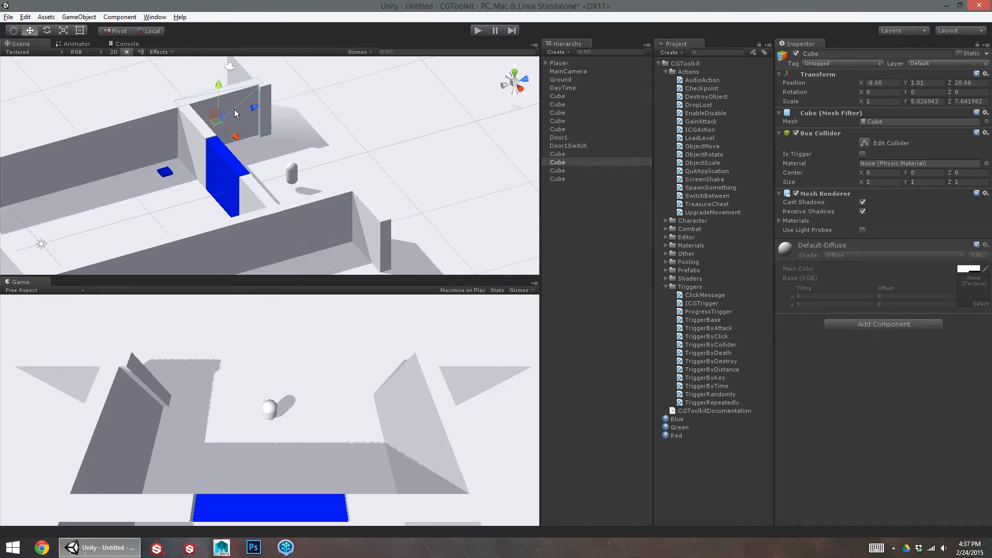
{"action": "left_click", "coordinate": [321, 219], "text": "shift"}
{"action": "key", "text": "ctrl+d"}
{"action": "left_click_drag", "start_coordinate": [336, 215], "coordinate": [408, 186]}
{"action": "left_click", "coordinate": [408, 184]}
{"action": "left_click_drag", "start_coordinate": [407, 223], "coordinate": [437, 255]}
{"action": "left_click", "coordinate": [323, 102]}
{"action": "middle_click_drag", "start_coordinate": [314, 105], "coordinate": [329, 204]}
{"action": "left_click", "coordinate": [326, 203]}
{"action": "left_click", "coordinate": [317, 196]}
{"action": "left_click_drag", "start_coordinate": [331, 213], "coordinate": [302, 183]}
- Duplicate the two outward-facing cross walls and move the copies forward to Z 31.35 to close the side alcoves
{"action": "left_click", "coordinate": [278, 182]}
{"action": "middle_click_drag", "start_coordinate": [305, 207], "coordinate": [217, 105]}
{"action": "left_click", "coordinate": [321, 209], "text": "shift"}
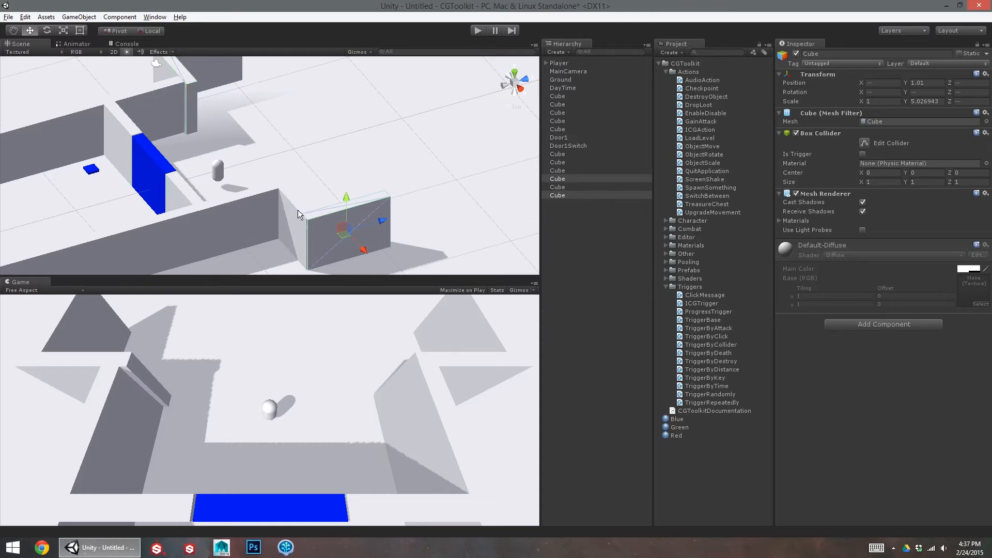
{"action": "key", "text": "ctrl+d"}
{"action": "left_click_drag", "start_coordinate": [331, 215], "coordinate": [308, 194]}
{"action": "middle_click_drag", "start_coordinate": [309, 195], "coordinate": [274, 253]}
{"action": "scroll", "coordinate": [182, 111], "scroll_direction": "down", "scroll_amount": 3}
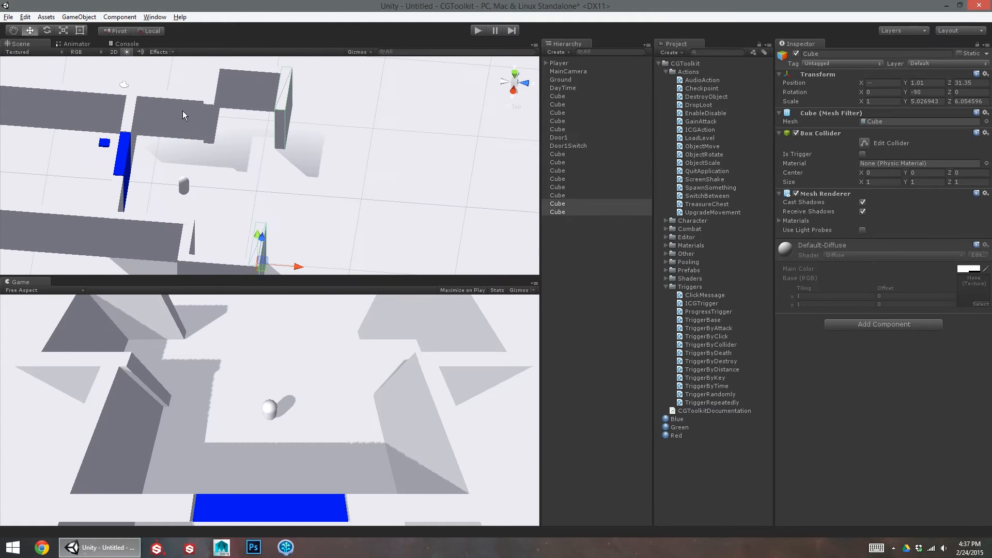
- Duplicate the two short side walls nearest the blue door and move the copies forward to Z 36.66
{"action": "left_click", "coordinate": [183, 111]}
{"action": "left_click", "coordinate": [167, 234], "text": "shift"}
{"action": "key", "text": "ctrl+d"}
{"action": "left_click_drag", "start_coordinate": [186, 241], "coordinate": [349, 252]}
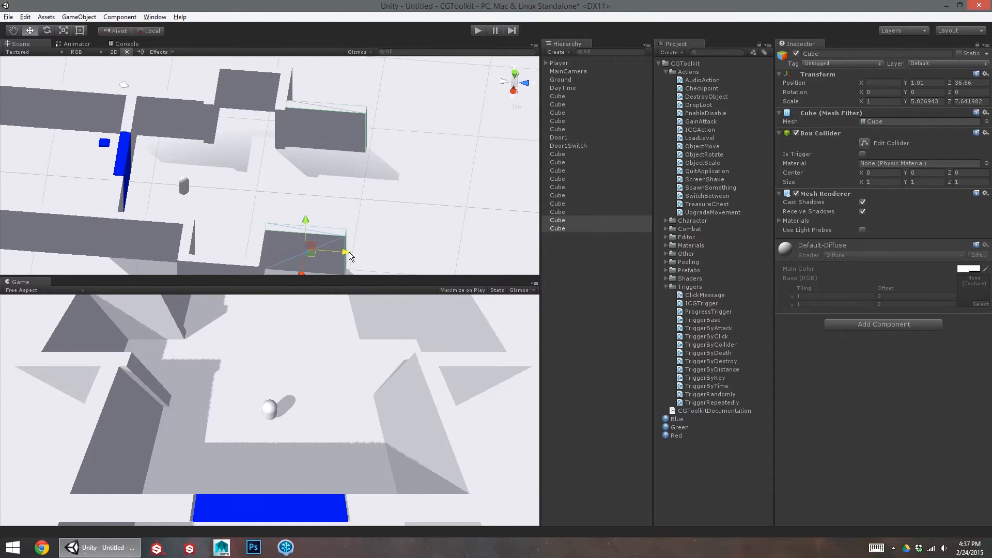
- Duplicate Door1 with its two flanking wall pieces and move the copies to the far end of the new room at Z 39.17
{"action": "left_click_drag", "start_coordinate": [283, 210], "coordinate": [494, 202], "text": "alt"}
{"action": "middle_click_drag", "start_coordinate": [387, 173], "coordinate": [336, 158]}
{"action": "left_click_drag", "start_coordinate": [336, 159], "coordinate": [270, 157], "text": "alt"}
{"action": "middle_click_drag", "start_coordinate": [270, 157], "coordinate": [313, 115]}
{"action": "left_click", "coordinate": [235, 214]}
{"action": "left_click", "coordinate": [144, 181], "text": "shift"}
{"action": "left_click", "coordinate": [172, 179], "text": "shift"}
{"action": "key", "text": "ctrl+d"}
{"action": "left_click_drag", "start_coordinate": [214, 187], "coordinate": [318, 62]}
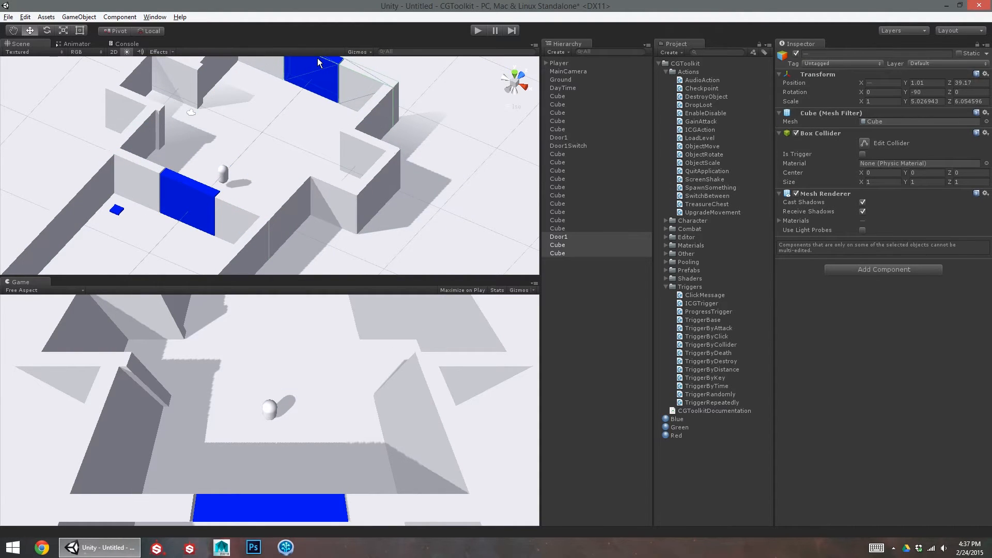
- Remove the Object Move script from the copied blue door at the far end of the room
{"action": "middle_click_drag", "start_coordinate": [322, 122], "coordinate": [289, 190]}
{"action": "scroll", "coordinate": [268, 176], "scroll_direction": "up", "scroll_amount": 2}
{"action": "left_click_drag", "start_coordinate": [253, 175], "coordinate": [281, 147], "text": "alt"}
{"action": "left_click", "coordinate": [276, 151]}
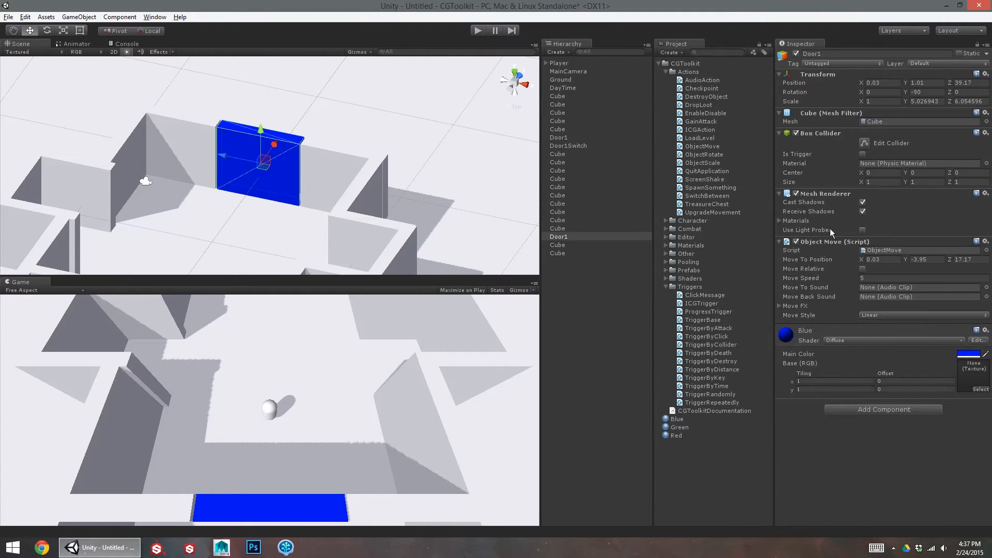
{"action": "left_click", "coordinate": [985, 242]}
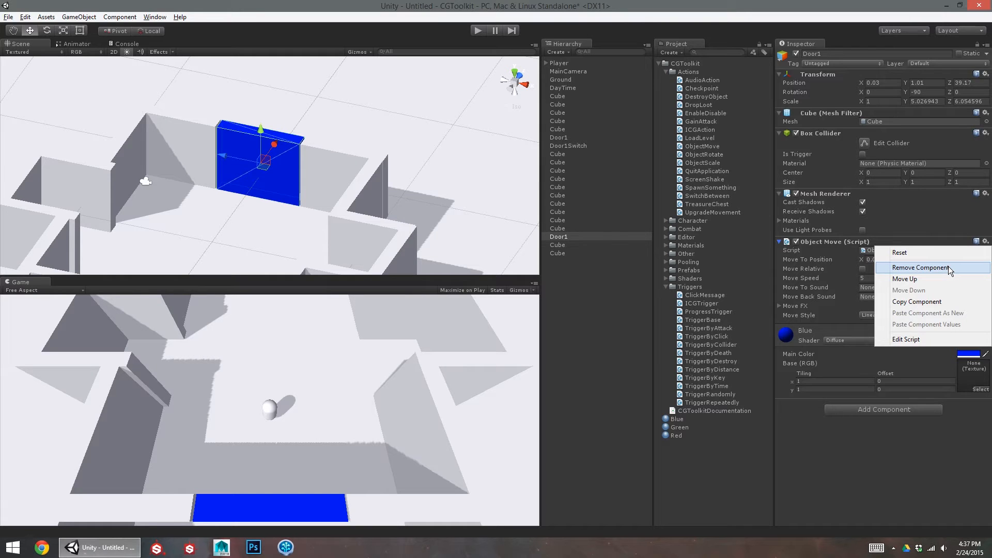
{"action": "left_click", "coordinate": [947, 267]}
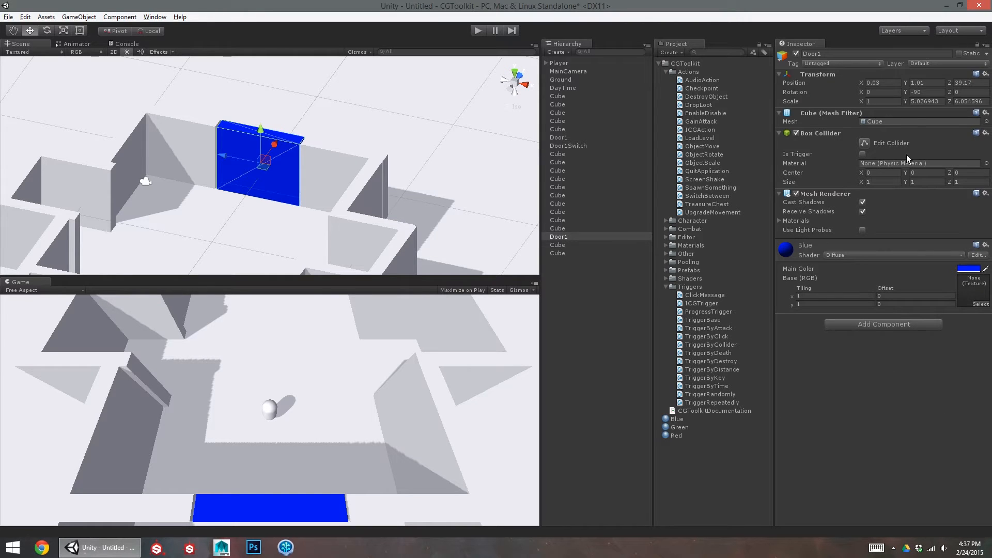
- Rename the copied door to Door2 and apply the Green material to it
{"action": "left_click", "coordinate": [870, 54]}
{"action": "key", "text": "BackSpace"}
{"action": "type", "text": "2"}
{"action": "key", "text": "Tab"}
{"action": "left_click_drag", "start_coordinate": [679, 427], "coordinate": [329, 138]}
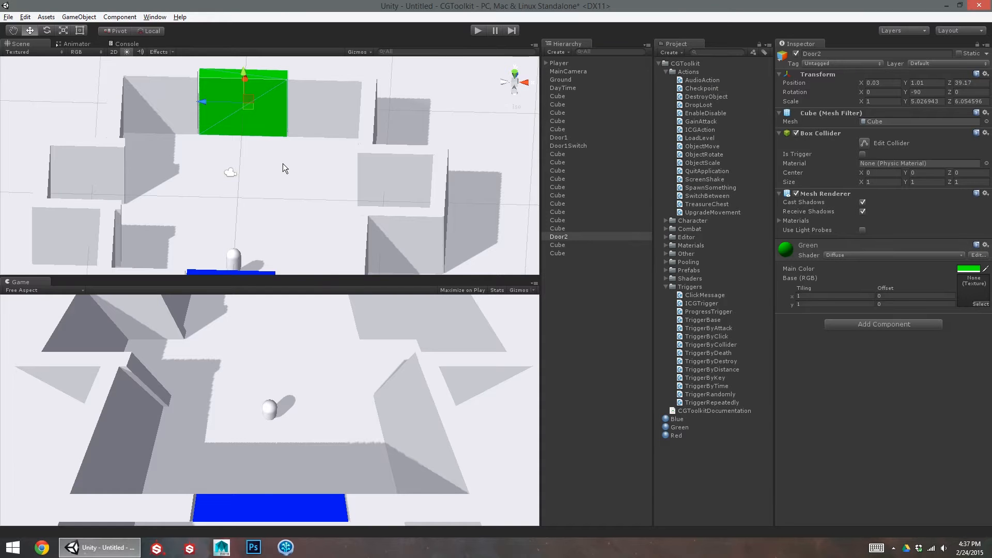
{"action": "left_click_drag", "start_coordinate": [402, 197], "coordinate": [380, 182], "text": "alt"}
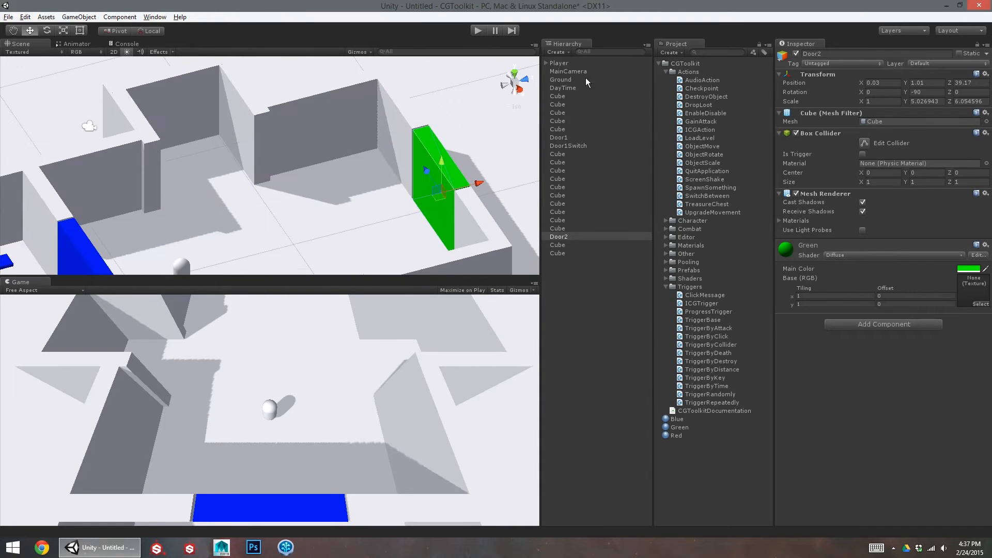
{"action": "left_click", "coordinate": [557, 64]}
{"action": "left_click", "coordinate": [546, 63]}
{"action": "left_click", "coordinate": [546, 63]}
{"action": "left_click", "coordinate": [564, 285]}
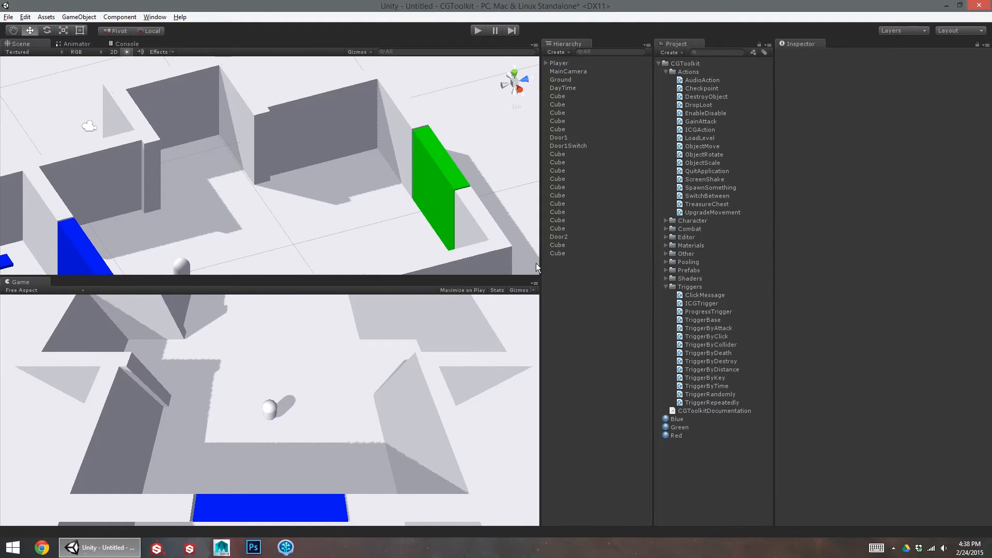
- Duplicate Door1Switch and move the copy into one of the new room's side alcoves at X -6.66, Z 28.27
{"action": "left_click", "coordinate": [562, 144]}
{"action": "scroll", "coordinate": [178, 139], "scroll_direction": "down", "scroll_amount": 5}
{"action": "middle_click_drag", "start_coordinate": [178, 138], "coordinate": [328, 110]}
{"action": "key", "text": "ctrl+d"}
{"action": "left_click_drag", "start_coordinate": [241, 209], "coordinate": [410, 172]}
- Remove the Trigger By Collider script from the copied switch, apply the Green material and rename it Door2SwitchA
{"action": "left_click", "coordinate": [985, 242]}
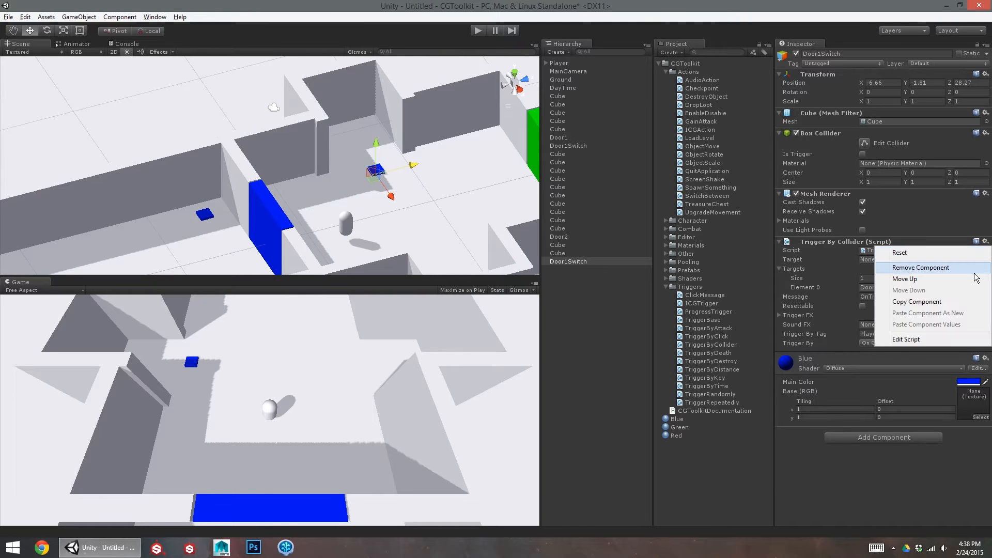
{"action": "left_click", "coordinate": [974, 269]}
{"action": "left_click_drag", "start_coordinate": [558, 261], "coordinate": [563, 262]}
{"action": "left_click", "coordinate": [822, 54]}
{"action": "key", "text": "BackSpace"}
{"action": "type", "text": "2"}
{"action": "key", "text": "Return"}
{"action": "left_click_drag", "start_coordinate": [443, 146], "coordinate": [483, 138], "text": "alt"}
{"action": "left_click", "coordinate": [856, 55]}
{"action": "type", "text": "A"}
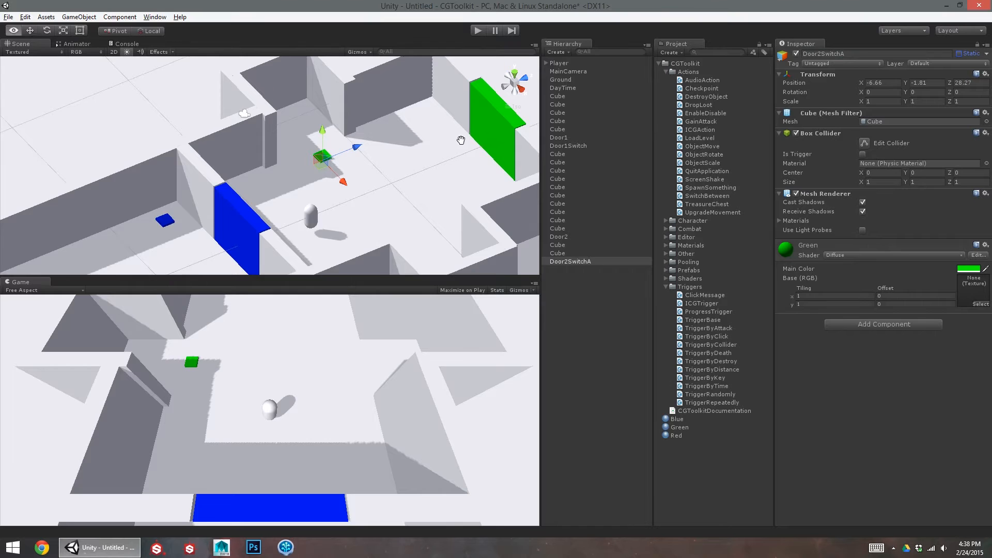
- Duplicate Door2SwitchA, move the copy into the opposite alcove at X 10.05 and rename it Door2SwitchB
{"action": "middle_click_drag", "start_coordinate": [429, 175], "coordinate": [406, 198]}
{"action": "left_click_drag", "start_coordinate": [319, 202], "coordinate": [452, 271]}
{"action": "key", "text": "ctrl+d"}
{"action": "middle_click_drag", "start_coordinate": [397, 229], "coordinate": [343, 178]}
{"action": "left_click_drag", "start_coordinate": [343, 177], "coordinate": [447, 245], "text": "alt"}
{"action": "left_click_drag", "start_coordinate": [370, 208], "coordinate": [413, 226]}
{"action": "left_click", "coordinate": [857, 52]}
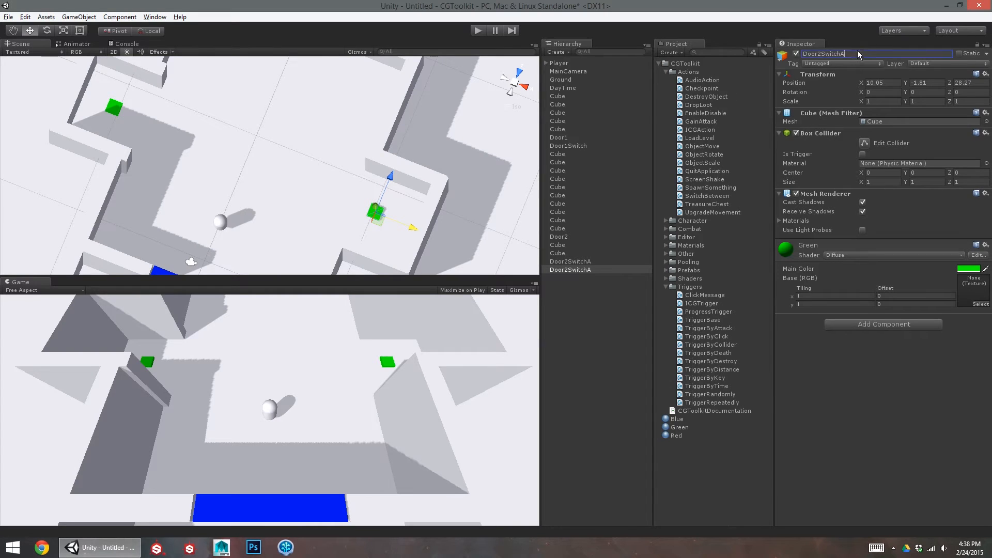
{"action": "key", "text": "BackSpace"}
{"action": "type", "text": "B"}
{"action": "key", "text": "Tab"}
{"action": "left_click_drag", "start_coordinate": [393, 166], "coordinate": [271, 187], "text": "alt"}
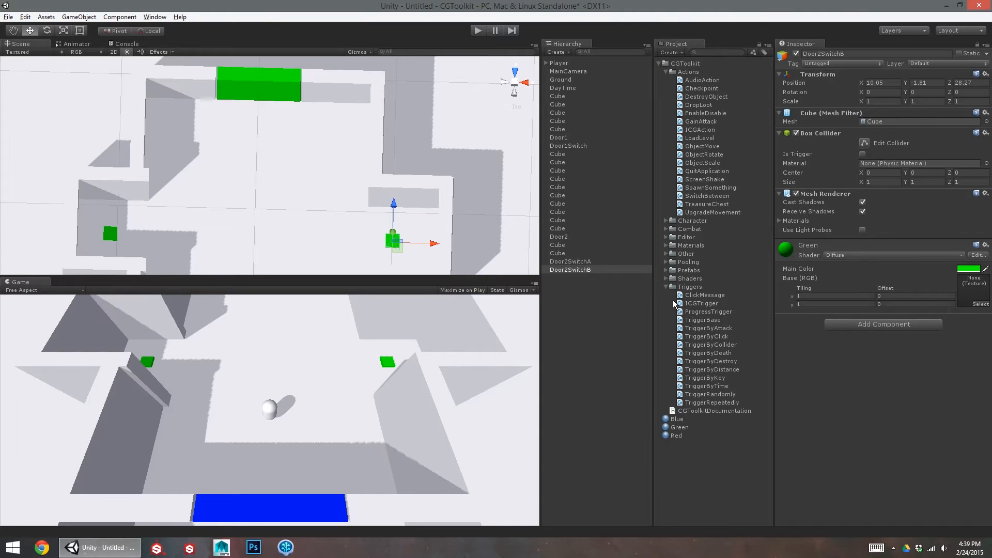
- Create an empty game object and rename it Door2Quest
{"action": "left_click", "coordinate": [585, 290]}
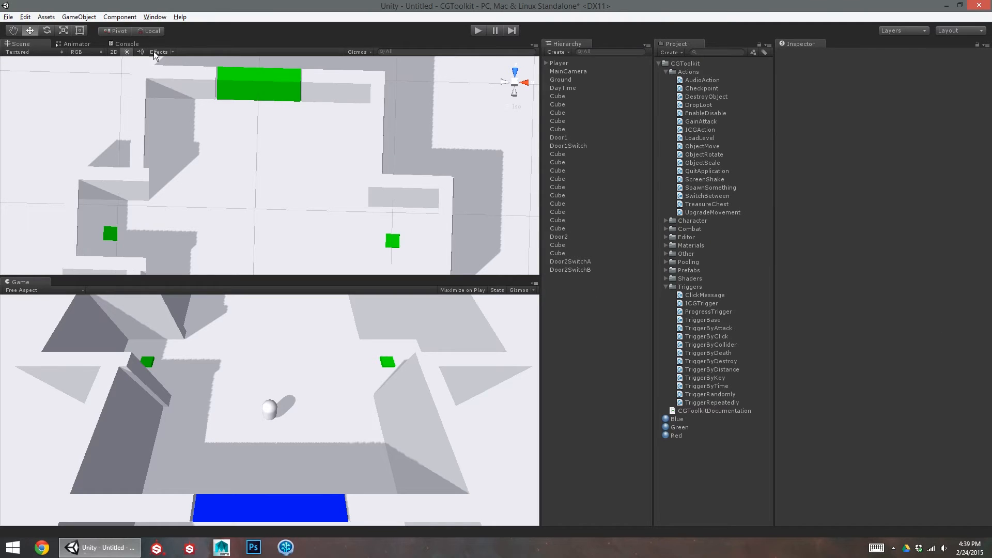
{"action": "left_click", "coordinate": [81, 18]}
{"action": "left_click", "coordinate": [86, 28]}
{"action": "left_click_drag", "start_coordinate": [309, 181], "coordinate": [245, 124], "text": "alt"}
{"action": "left_click_drag", "start_coordinate": [212, 143], "coordinate": [260, 144], "text": "alt"}
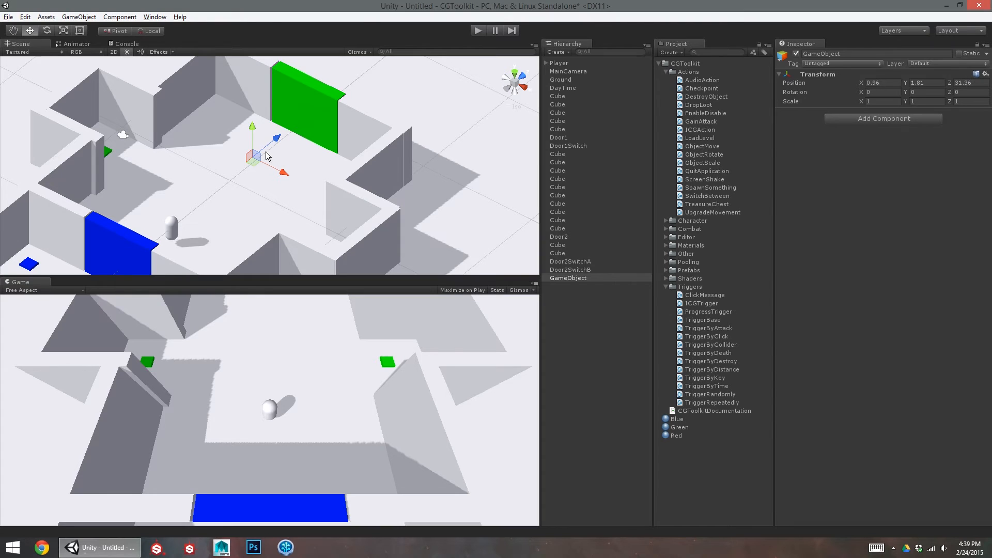
{"action": "left_click", "coordinate": [827, 54]}
{"action": "type", "text": "Door2Quest"}
{"action": "key", "text": "Return"}
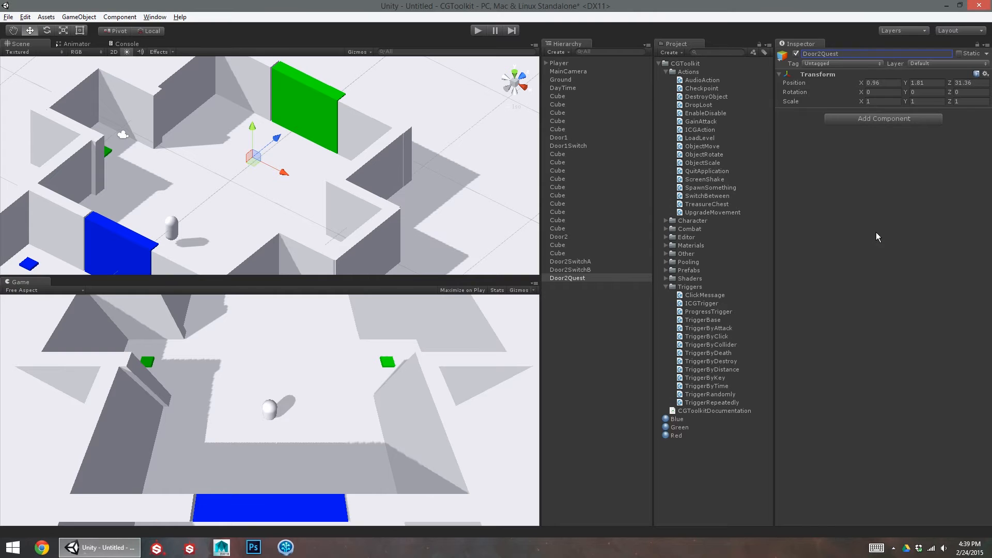
- Start a CGToolkit interaction on Door2Quest, using the Progress trigger method with completion at count 2
{"action": "left_click", "coordinate": [594, 269]}
{"action": "left_click", "coordinate": [584, 278]}
{"action": "left_click", "coordinate": [78, 17]}
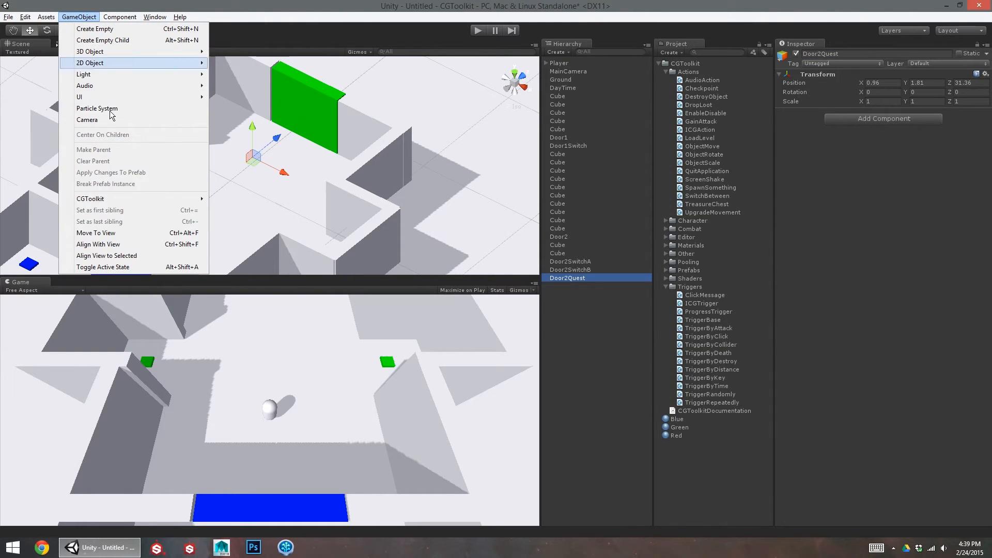
{"action": "mouse_move", "coordinate": [119, 200]}
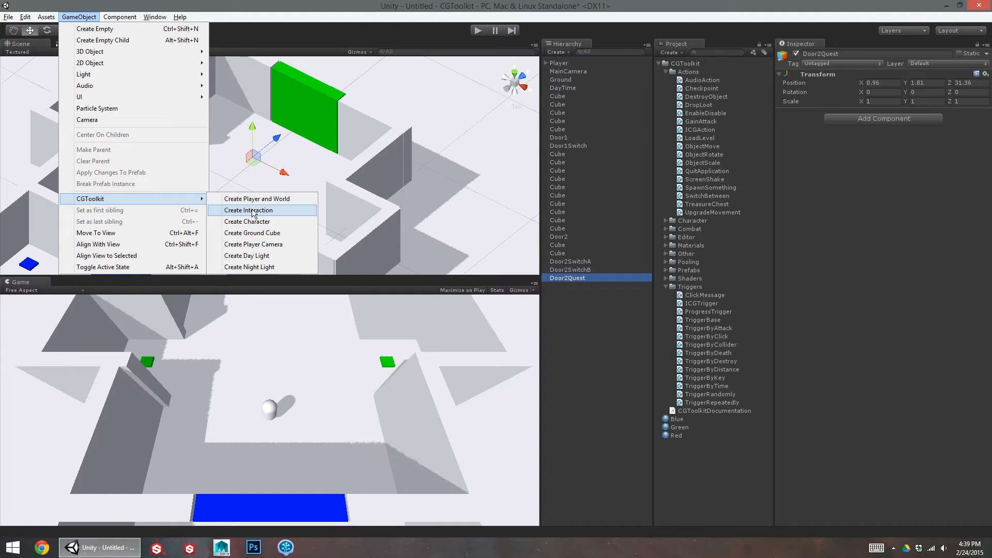
{"action": "left_click", "coordinate": [253, 211]}
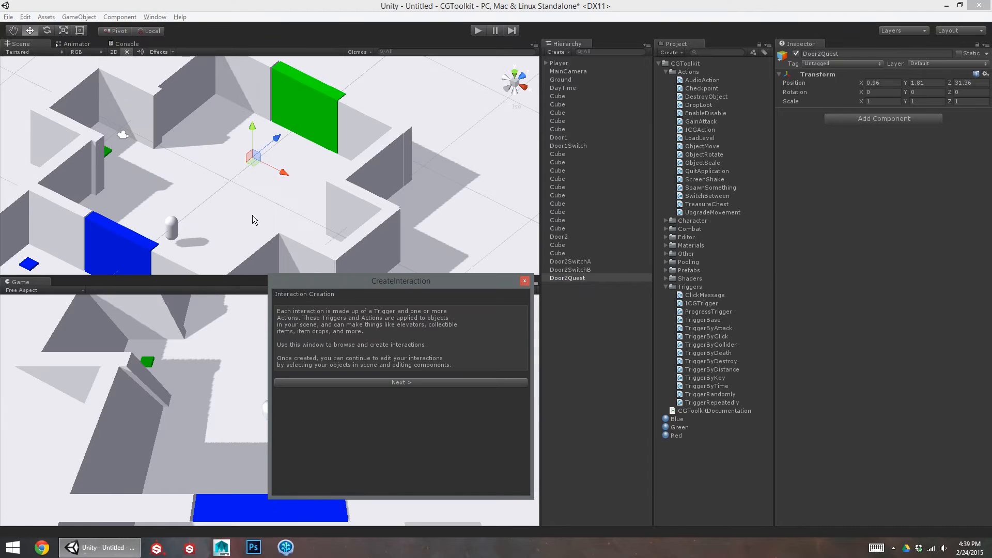
{"action": "left_click", "coordinate": [401, 378]}
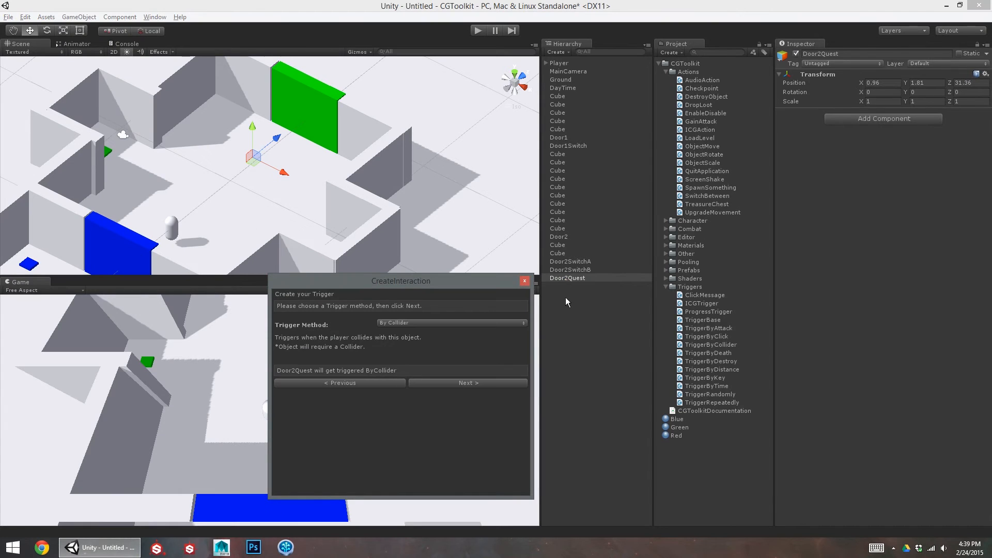
{"action": "left_click", "coordinate": [411, 323]}
{"action": "left_click", "coordinate": [424, 459]}
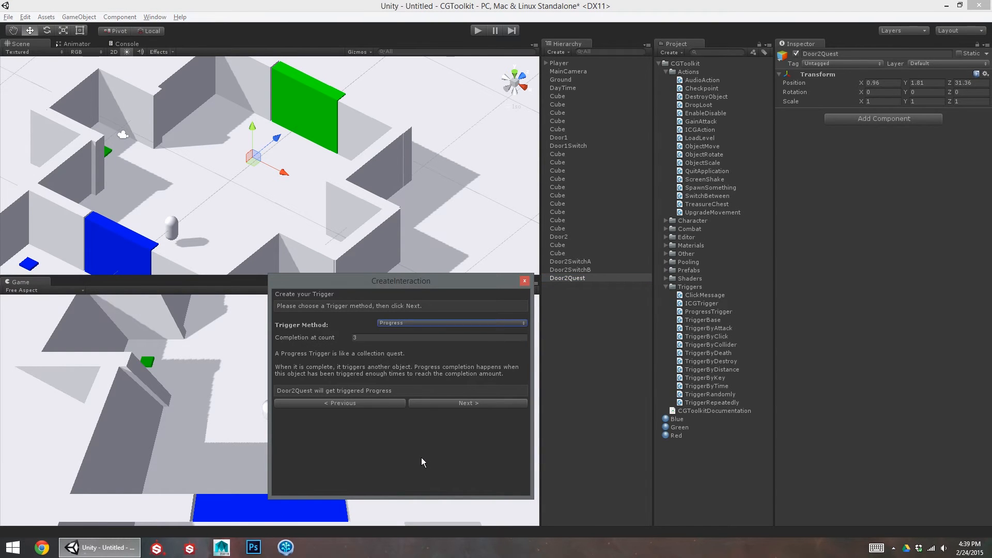
{"action": "left_click", "coordinate": [383, 337]}
{"action": "type", "text": "2"}
{"action": "key", "text": "Tab"}
{"action": "left_click_drag", "start_coordinate": [287, 181], "coordinate": [370, 293], "text": "alt"}
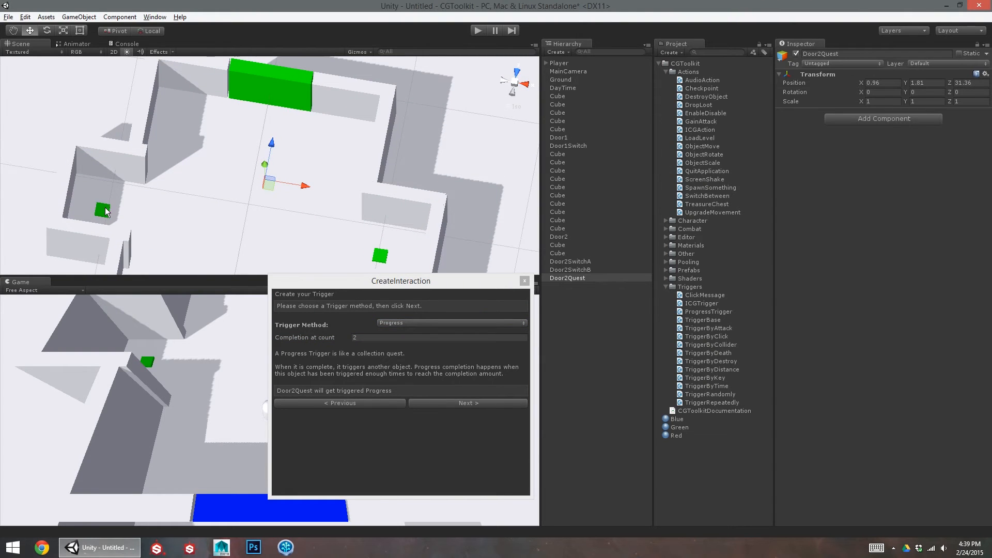
{"action": "left_click", "coordinate": [457, 404]}
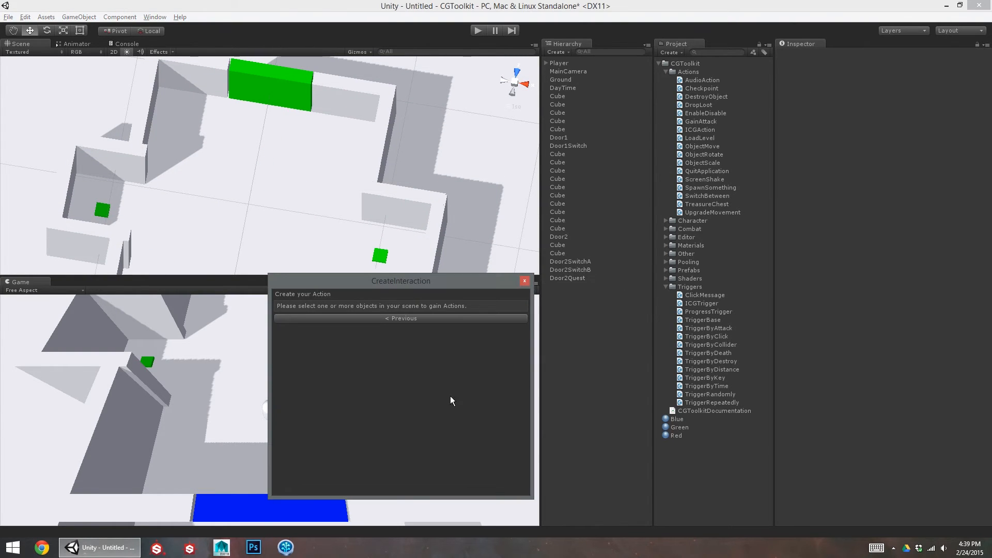
- Give Door2 an Object Move action that lowers it to Y -3.94 and create the interaction
{"action": "left_click", "coordinate": [565, 278]}
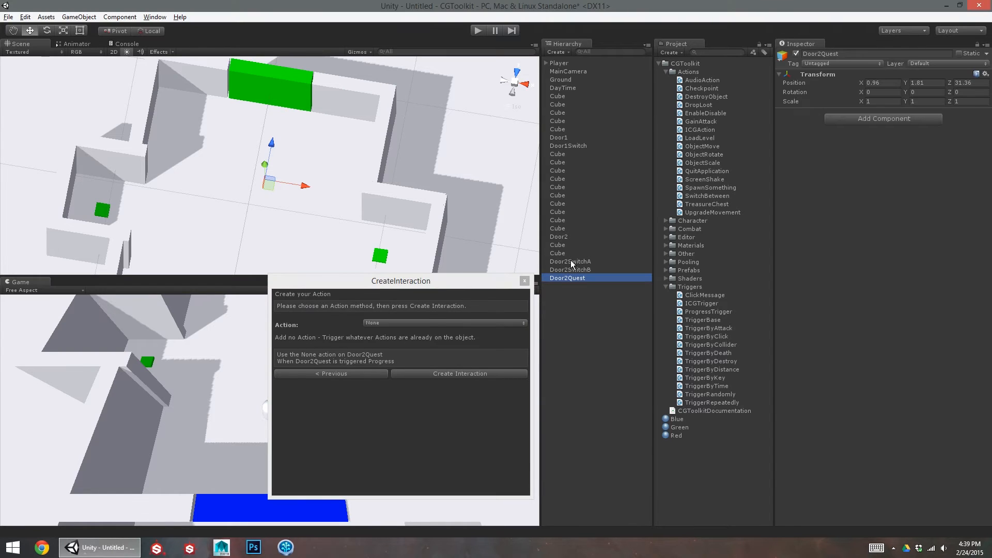
{"action": "left_click", "coordinate": [277, 81]}
{"action": "left_click", "coordinate": [379, 323]}
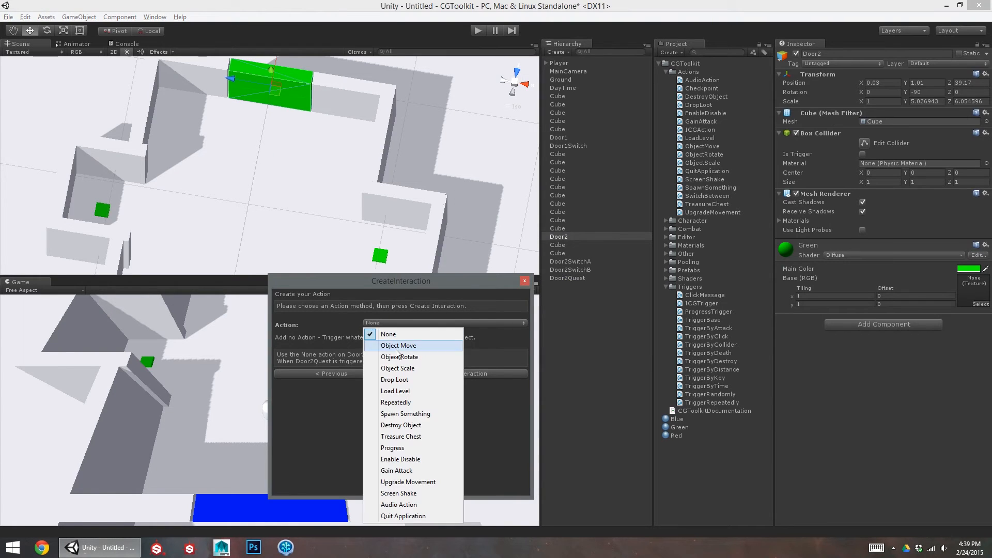
{"action": "left_click", "coordinate": [396, 347]}
{"action": "left_click_drag", "start_coordinate": [268, 69], "coordinate": [279, 125]}
{"action": "left_click", "coordinate": [457, 363]}
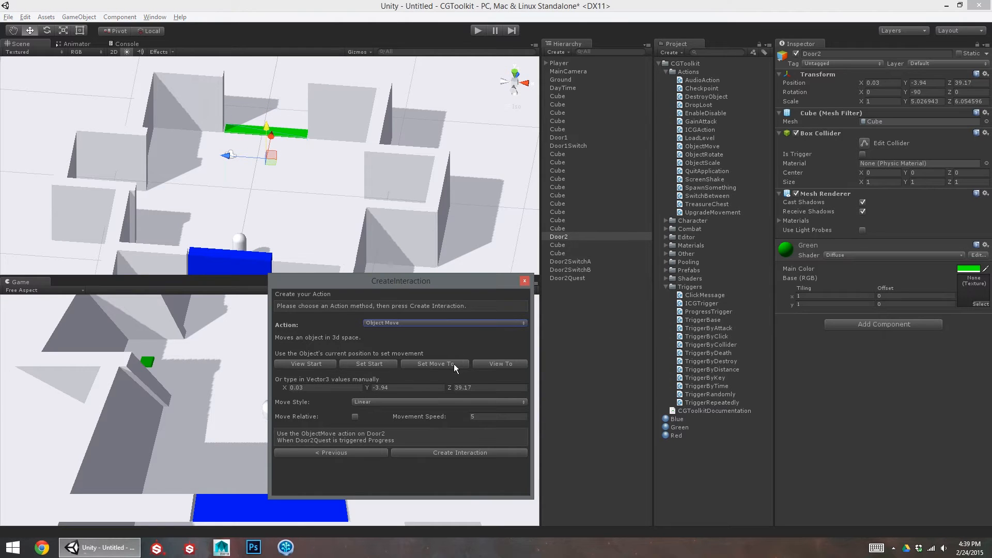
{"action": "left_click", "coordinate": [453, 453]}
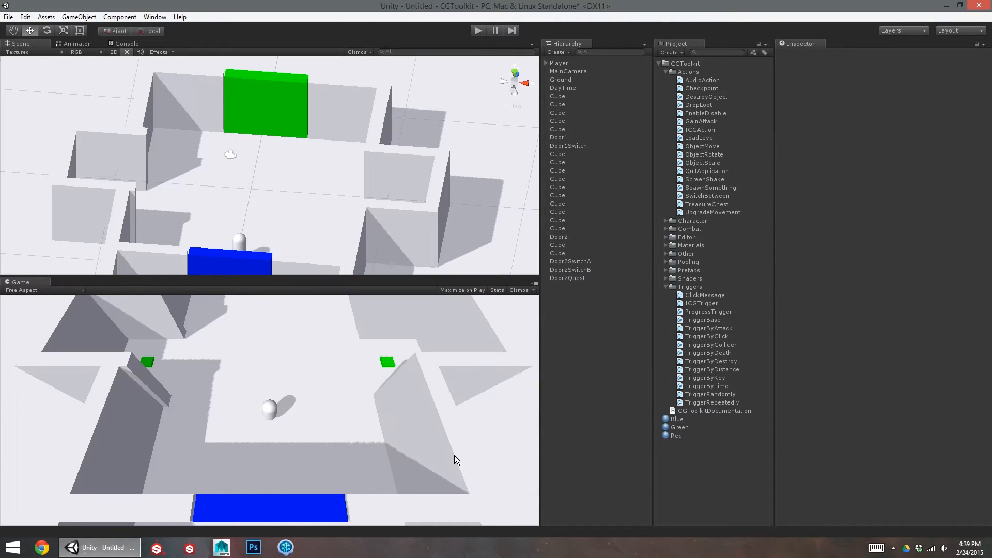
- Review the target and completion settings of Door2Quest's Progress Trigger, and Door2's Object Move settings
{"action": "left_click", "coordinate": [575, 278]}
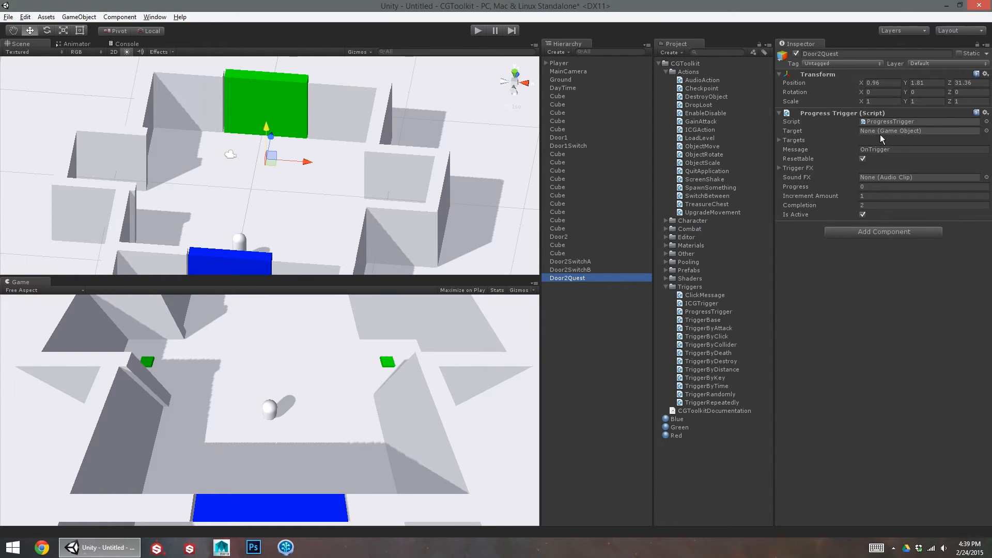
{"action": "left_click", "coordinate": [780, 140]}
{"action": "left_click", "coordinate": [873, 158]}
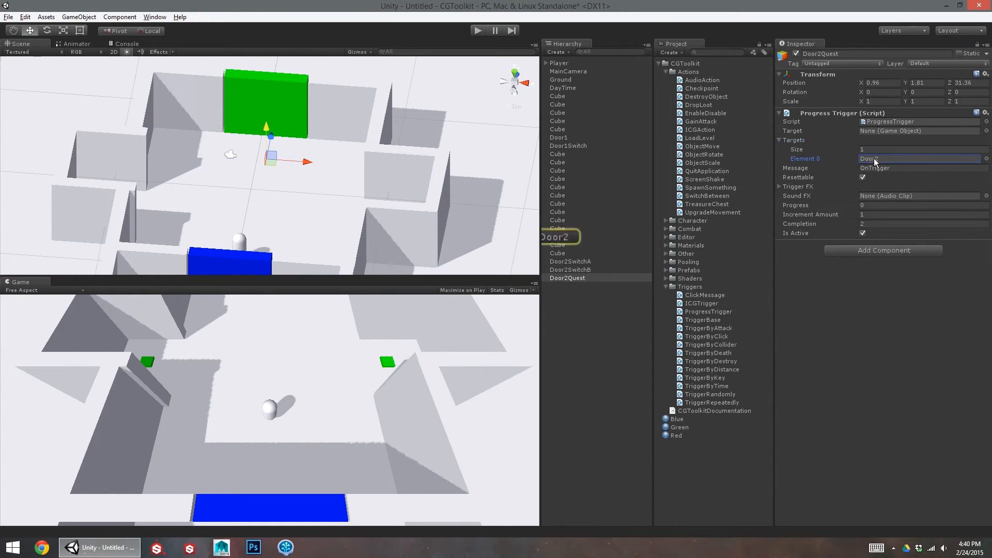
{"action": "left_click", "coordinate": [869, 225]}
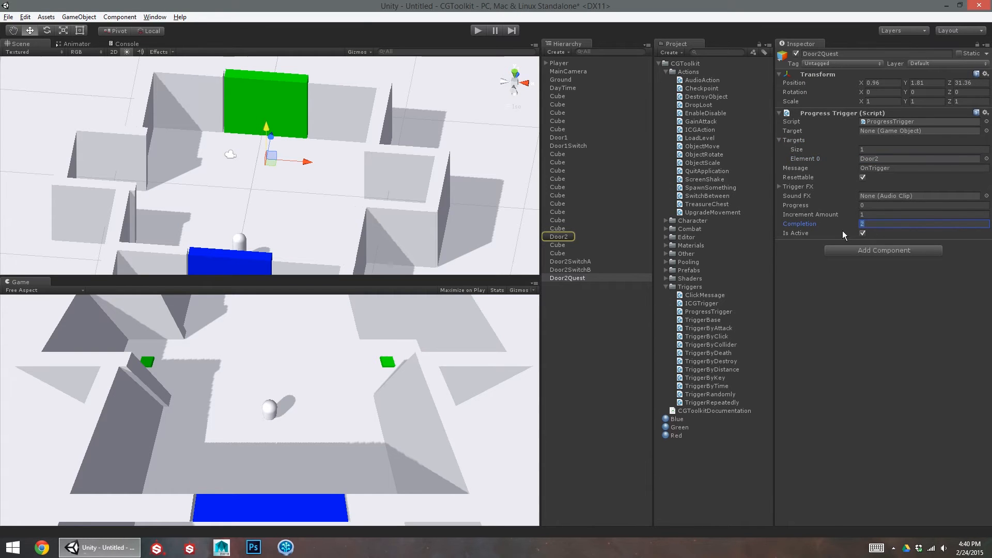
{"action": "left_click", "coordinate": [279, 128]}
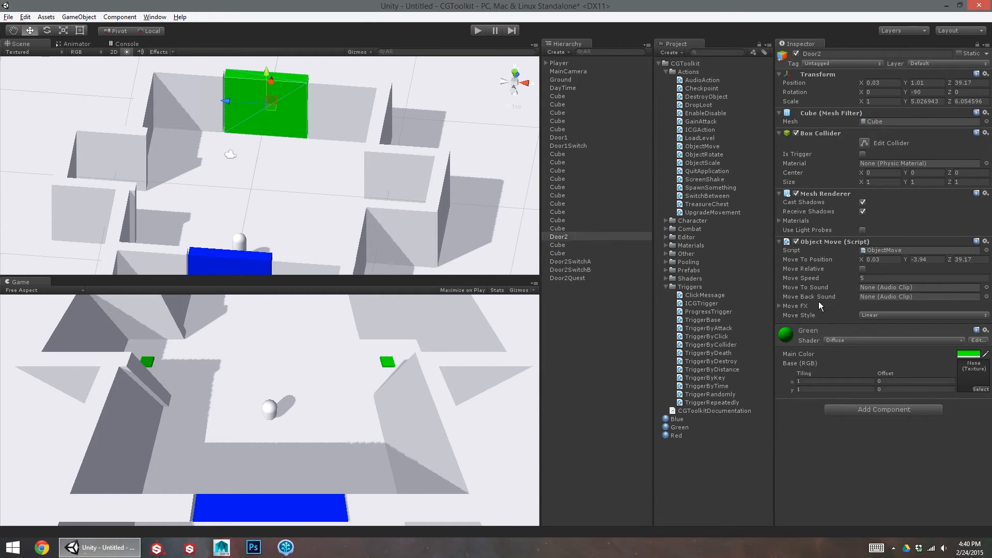
- Start a CGToolkit interaction on Door2SwitchB, the east green switch, using the By Collider trigger method
{"action": "left_click_drag", "start_coordinate": [382, 216], "coordinate": [394, 170], "text": "alt"}
{"action": "left_click", "coordinate": [565, 278]}
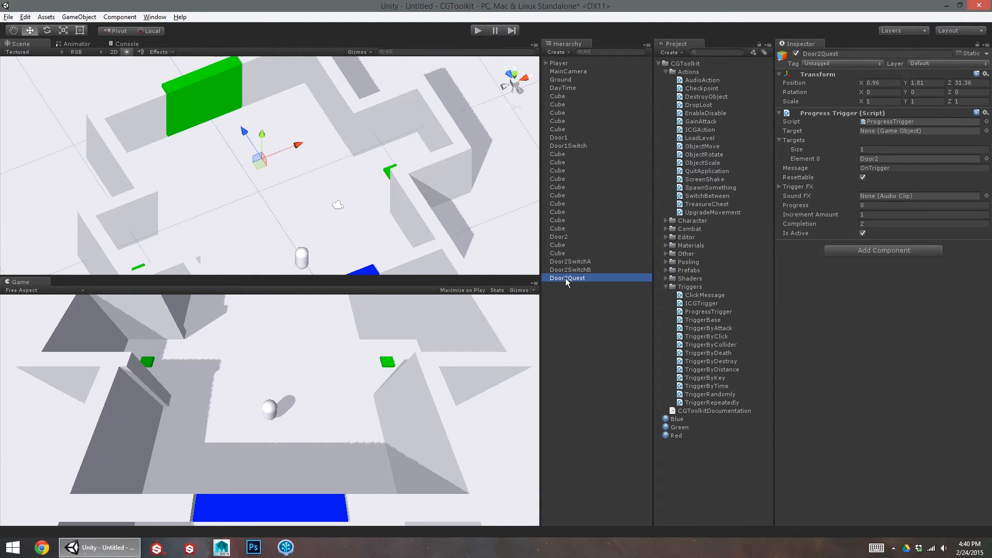
{"action": "key", "text": "f"}
{"action": "left_click", "coordinate": [389, 198]}
{"action": "key", "text": "f"}
{"action": "left_click", "coordinate": [126, 17]}
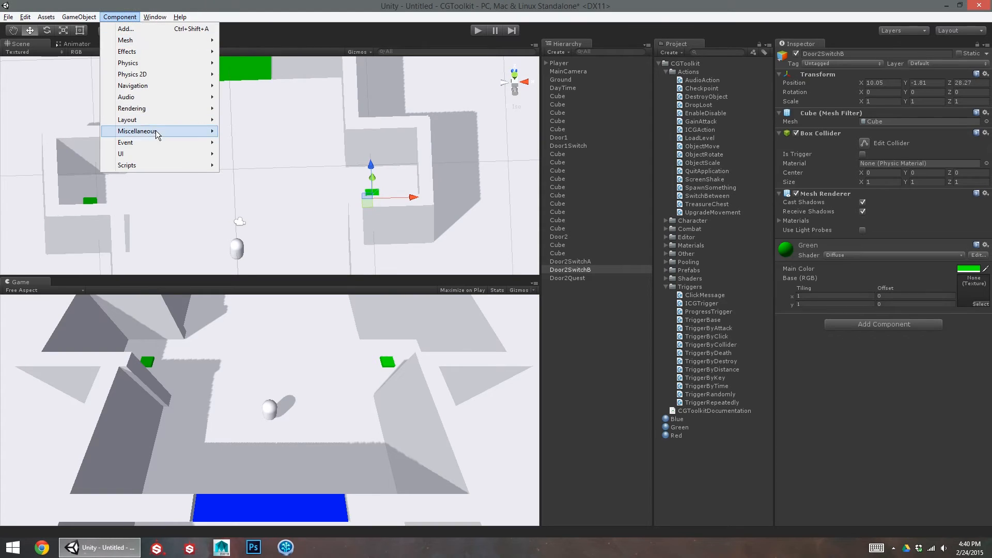
{"action": "mouse_move", "coordinate": [79, 18]}
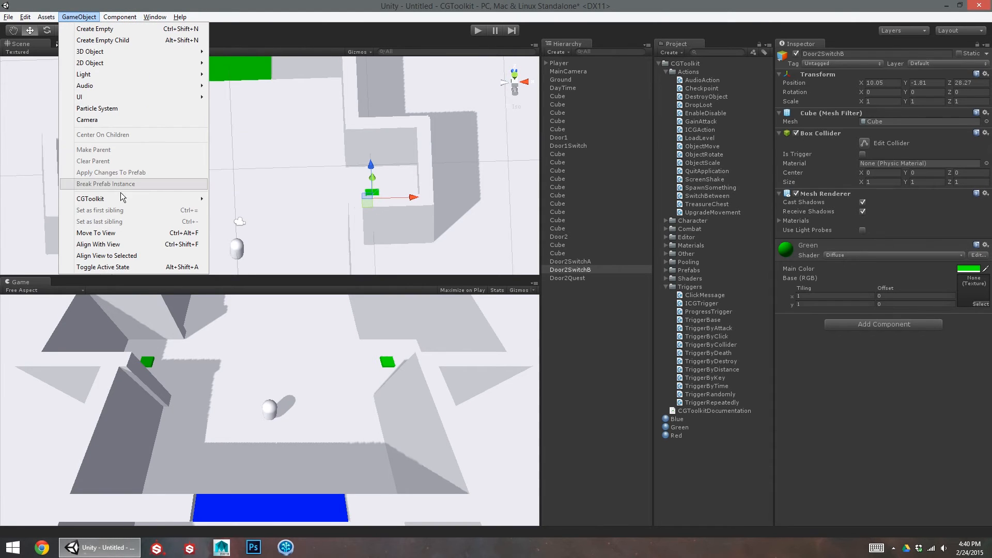
{"action": "mouse_move", "coordinate": [120, 198]}
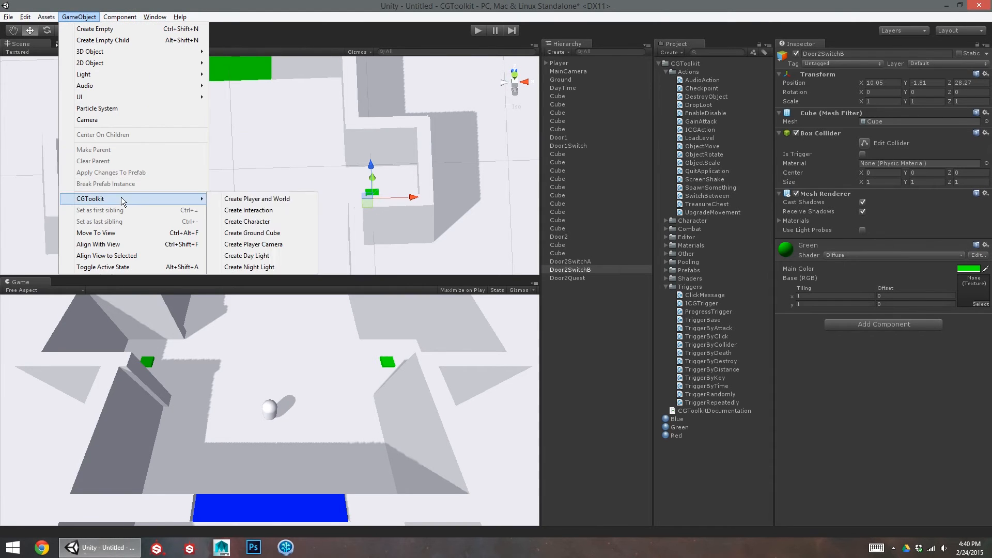
{"action": "left_click", "coordinate": [246, 211]}
{"action": "left_click", "coordinate": [365, 382]}
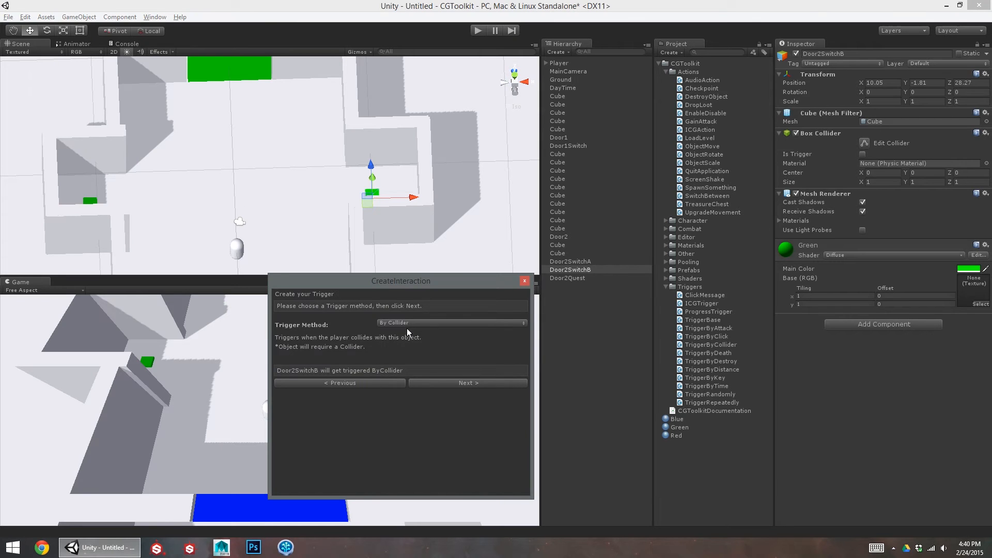
{"action": "left_click", "coordinate": [419, 382]}
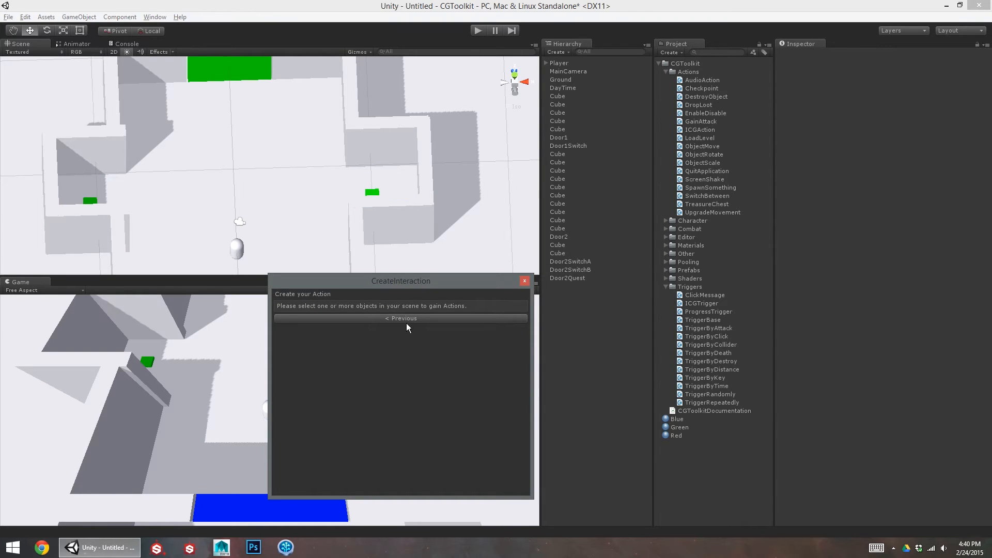
- Assign the Progress action to Door2Quest, create the interaction, and check the resulting target on Door2SwitchB's Trigger By Collider
{"action": "left_click", "coordinate": [571, 266]}
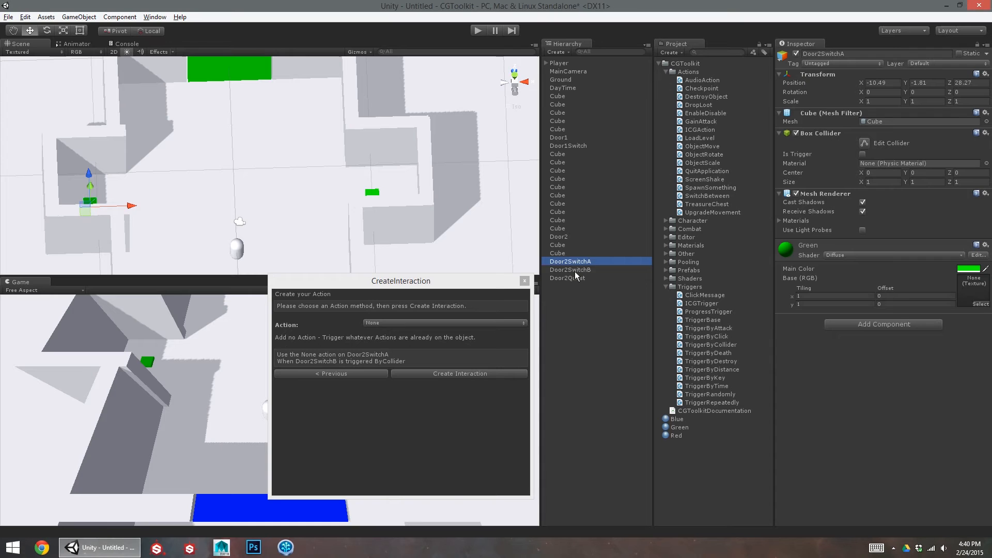
{"action": "left_click", "coordinate": [401, 322]}
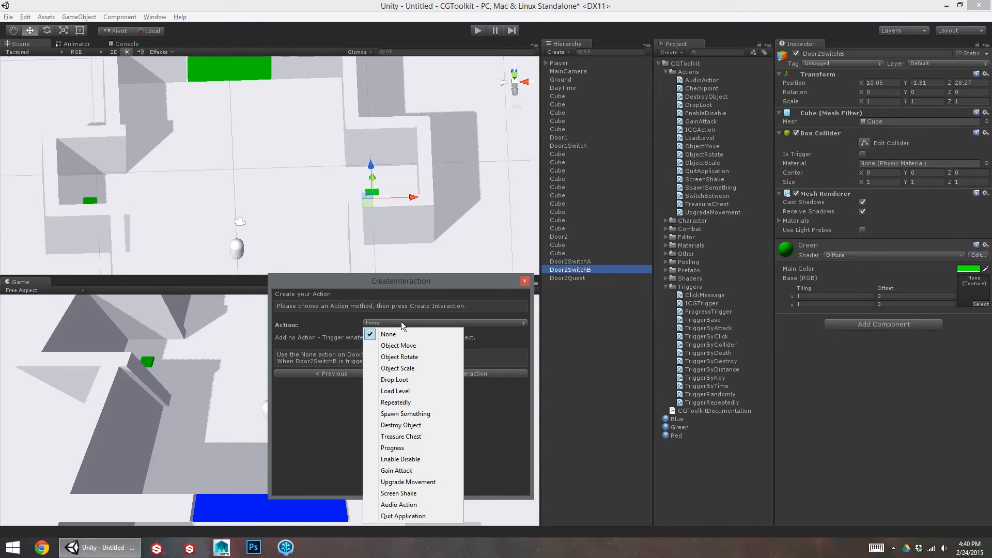
{"action": "left_click", "coordinate": [407, 447]}
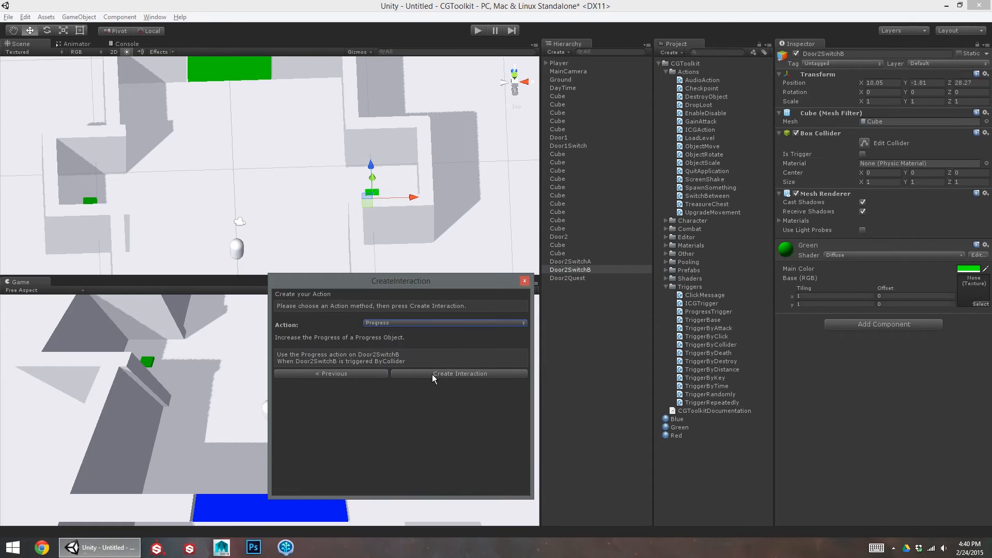
{"action": "left_click", "coordinate": [570, 279]}
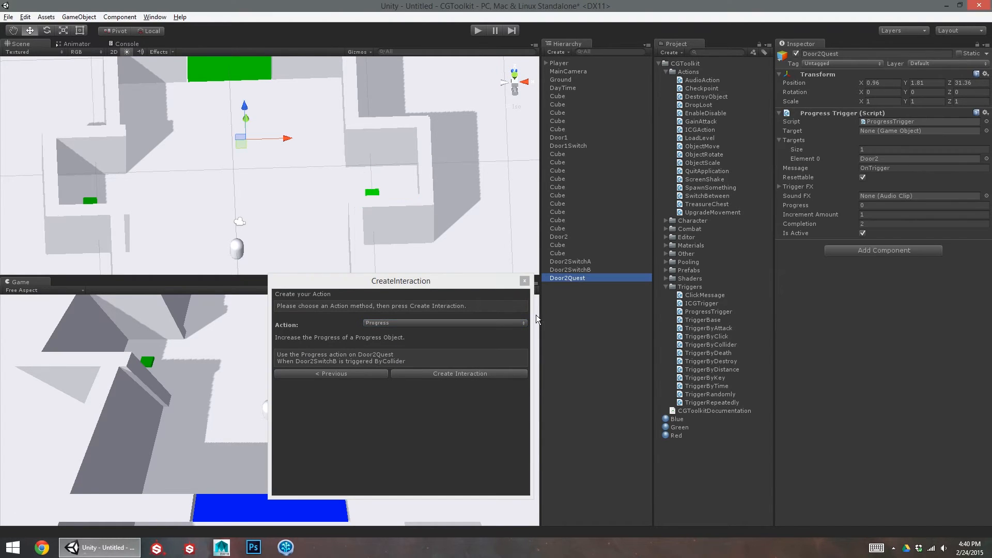
{"action": "left_click", "coordinate": [472, 374]}
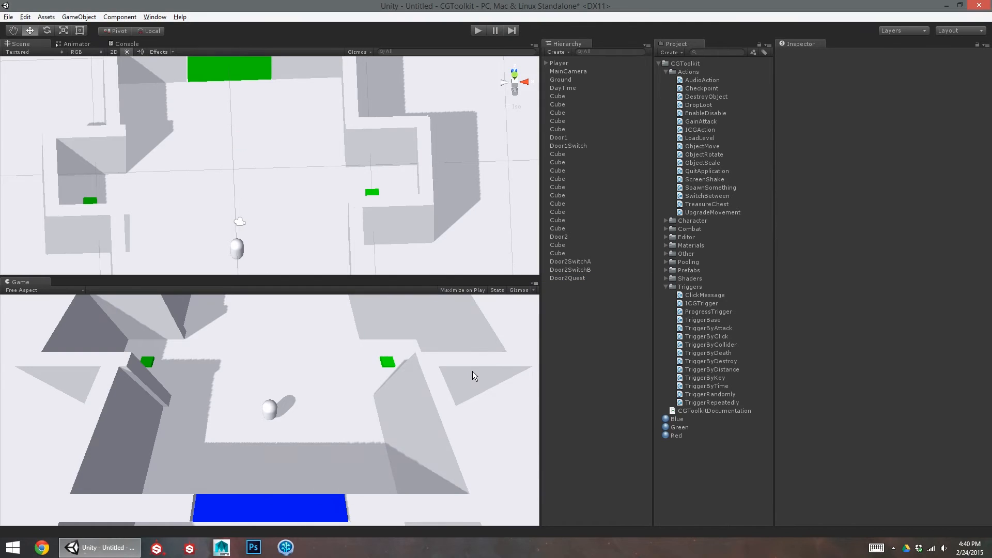
{"action": "left_click", "coordinate": [578, 269]}
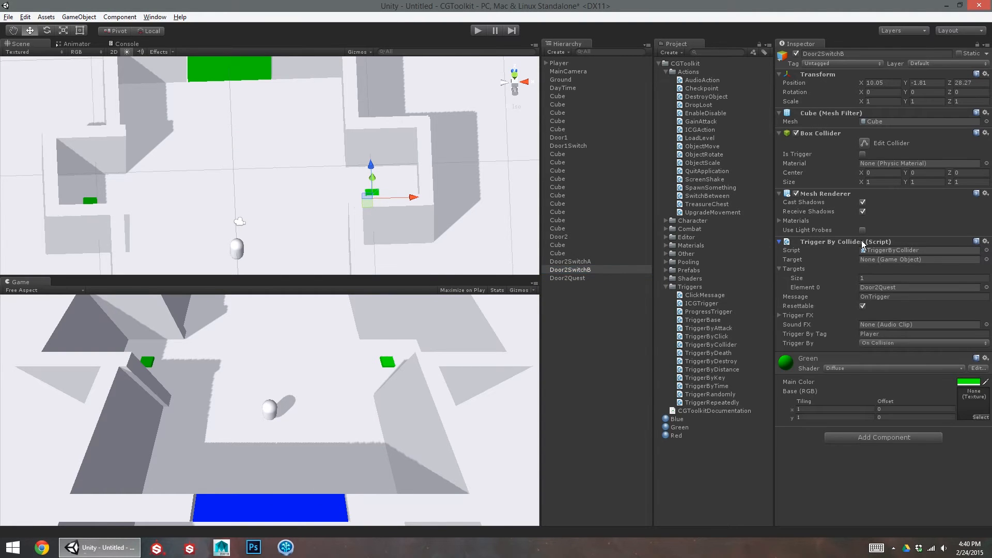
{"action": "left_click", "coordinate": [881, 287]}
- Create a CGToolkit interaction in which Door2SwitchA, triggered By Collider, runs the Progress action on Door2Quest
{"action": "middle_click_drag", "start_coordinate": [281, 194], "coordinate": [373, 188], "text": "alt"}
{"action": "left_click_drag", "start_coordinate": [372, 188], "coordinate": [305, 170], "text": "alt"}
{"action": "left_click", "coordinate": [590, 262]}
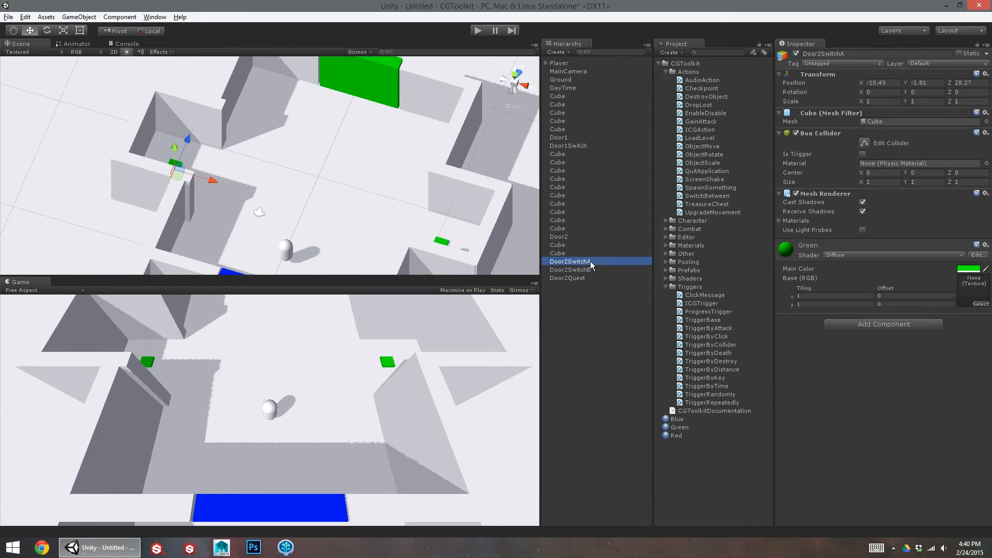
{"action": "left_click", "coordinate": [85, 17]}
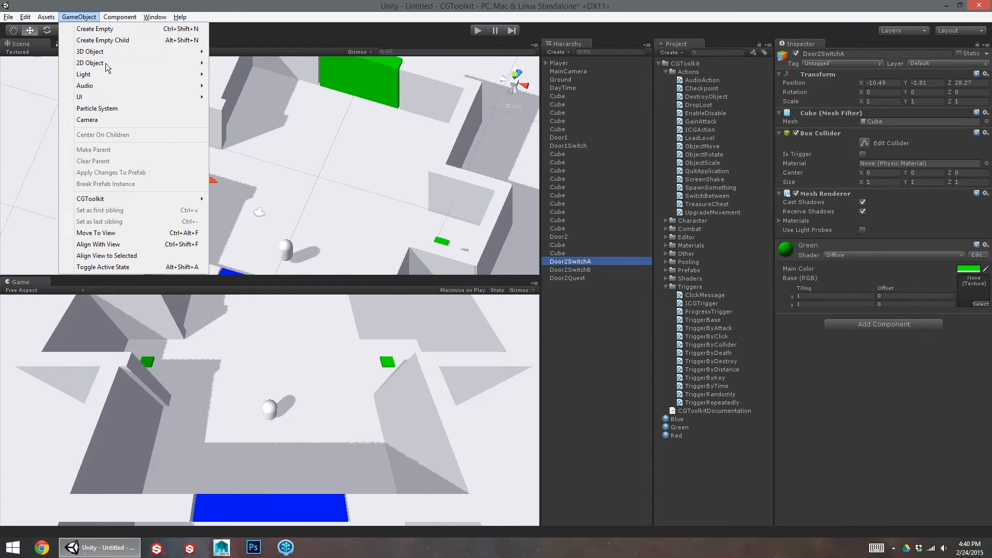
{"action": "mouse_move", "coordinate": [153, 199]}
{"action": "left_click", "coordinate": [243, 211]}
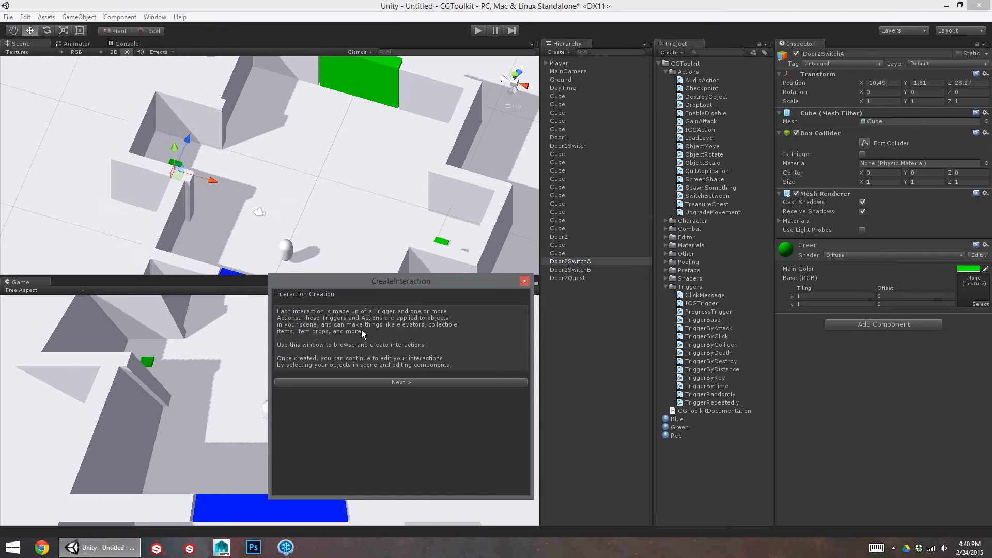
{"action": "left_click", "coordinate": [437, 385]}
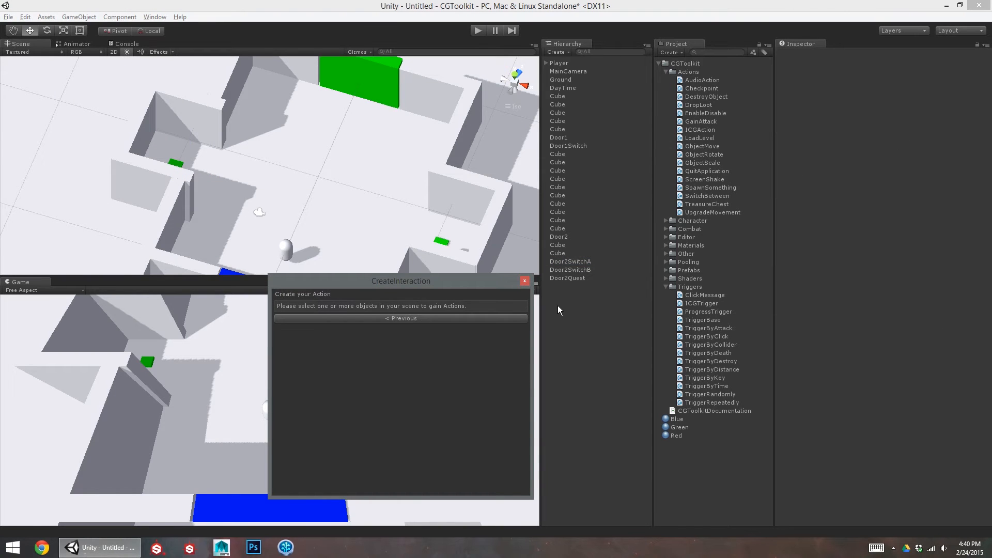
{"action": "left_click", "coordinate": [569, 278]}
{"action": "left_click", "coordinate": [407, 321]}
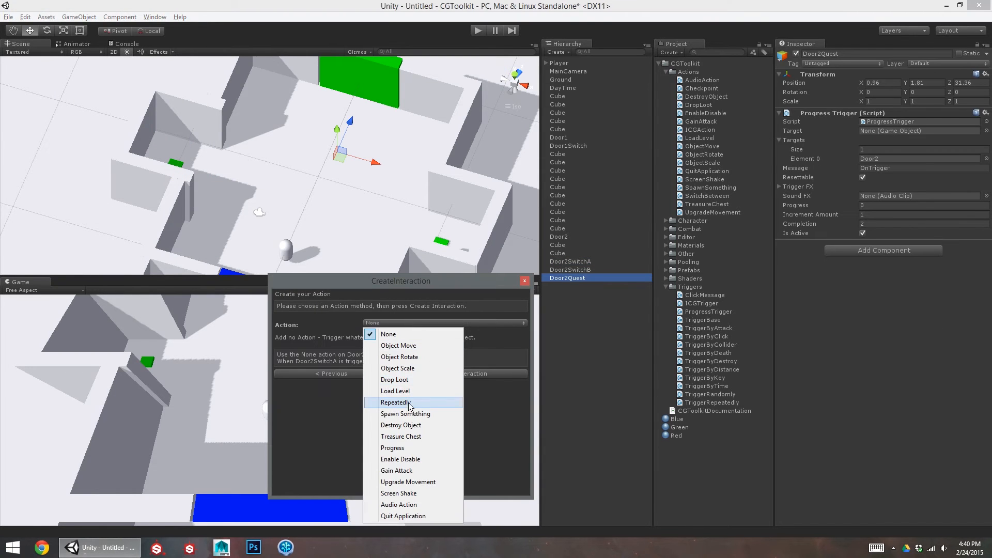
{"action": "left_click", "coordinate": [439, 445]}
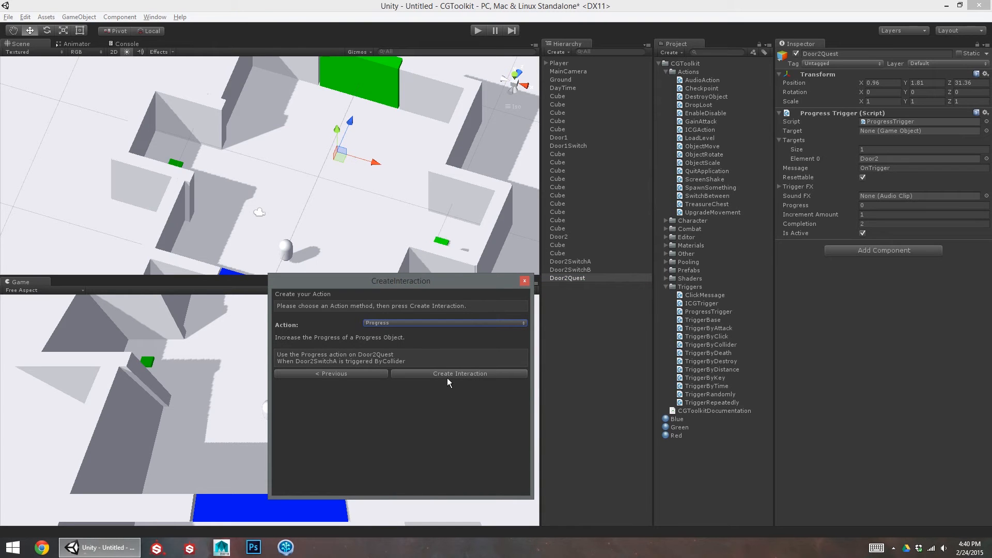
{"action": "left_click", "coordinate": [447, 376]}
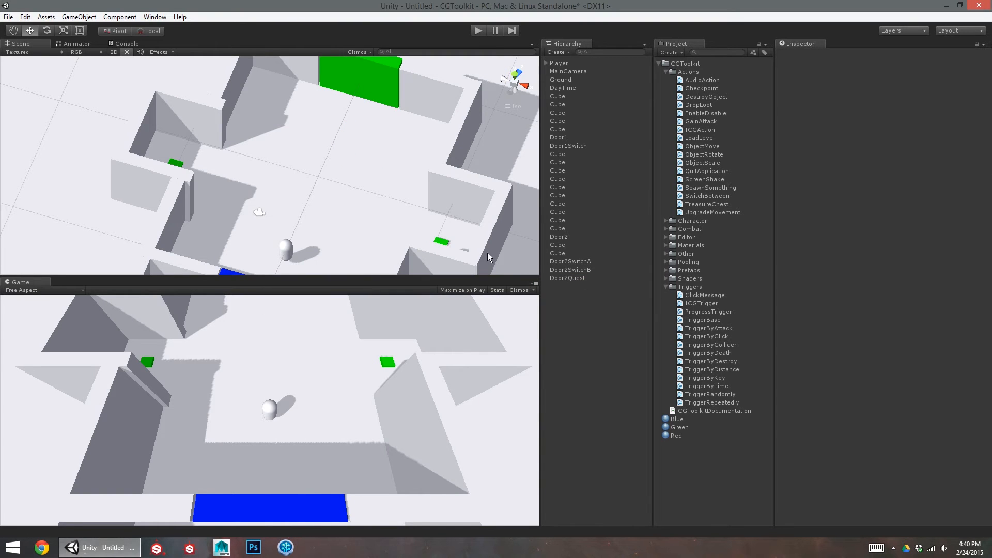
- Add a Destroy Object component to Door2SwitchA
{"action": "middle_click_drag", "start_coordinate": [462, 240], "coordinate": [407, 208]}
{"action": "left_click_drag", "start_coordinate": [407, 208], "coordinate": [342, 201], "text": "alt"}
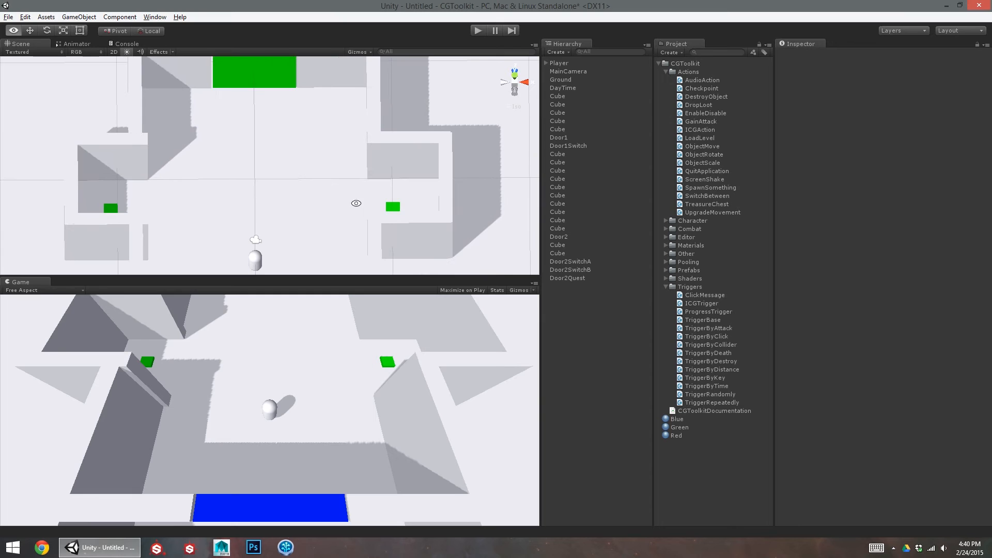
{"action": "left_click", "coordinate": [392, 207]}
{"action": "middle_click_drag", "start_coordinate": [331, 158], "coordinate": [335, 188]}
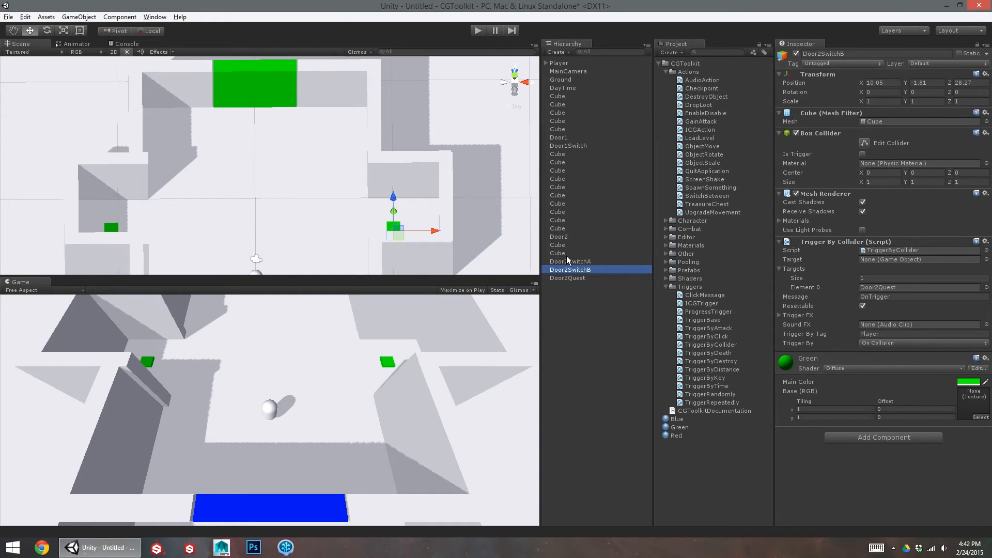
{"action": "left_click", "coordinate": [588, 262]}
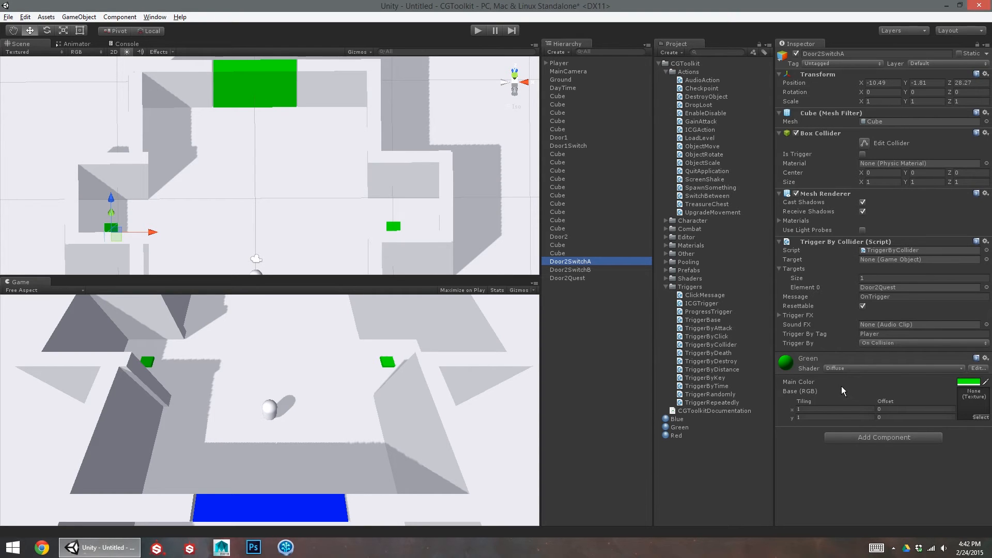
{"action": "left_click", "coordinate": [863, 437]}
{"action": "type", "text": "destr"}
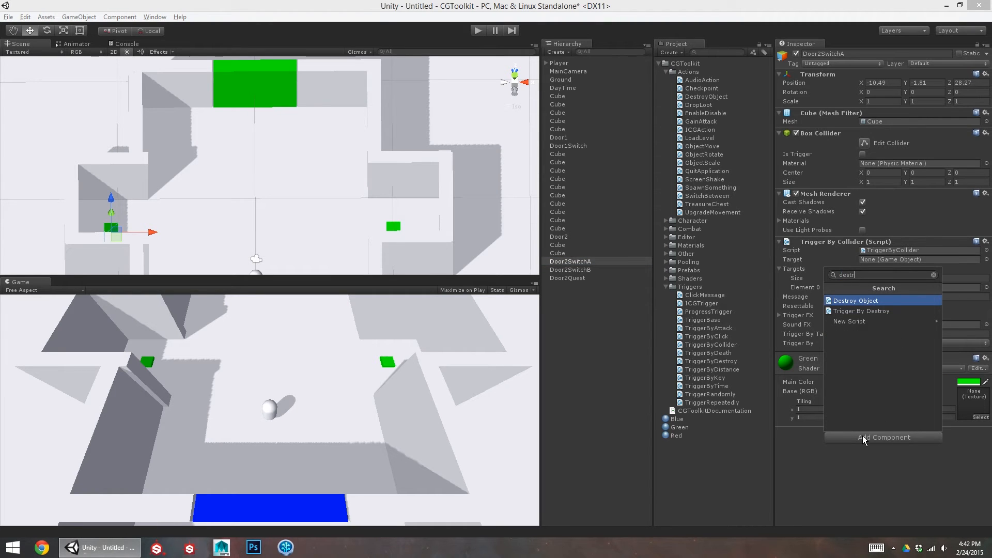
{"action": "key", "text": "Return"}
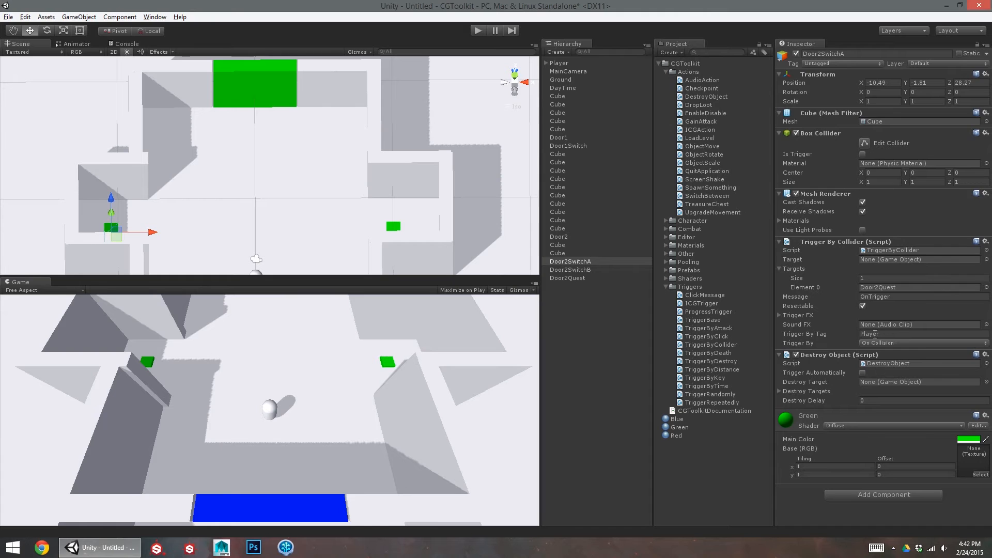
- Add Door2SwitchA to its own Trigger By Collider targets and check both target entries
{"action": "left_click_drag", "start_coordinate": [581, 263], "coordinate": [895, 268]}
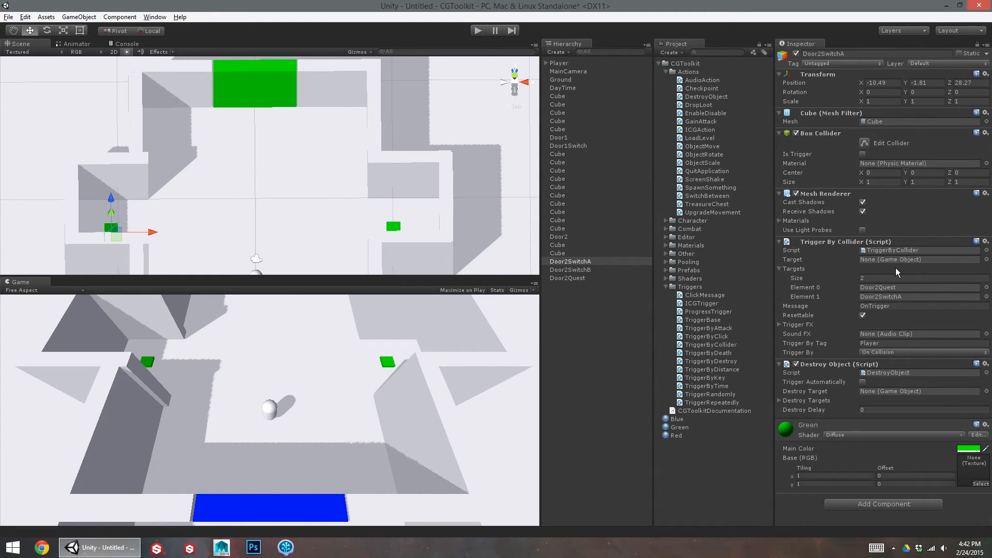
{"action": "left_click", "coordinate": [612, 262]}
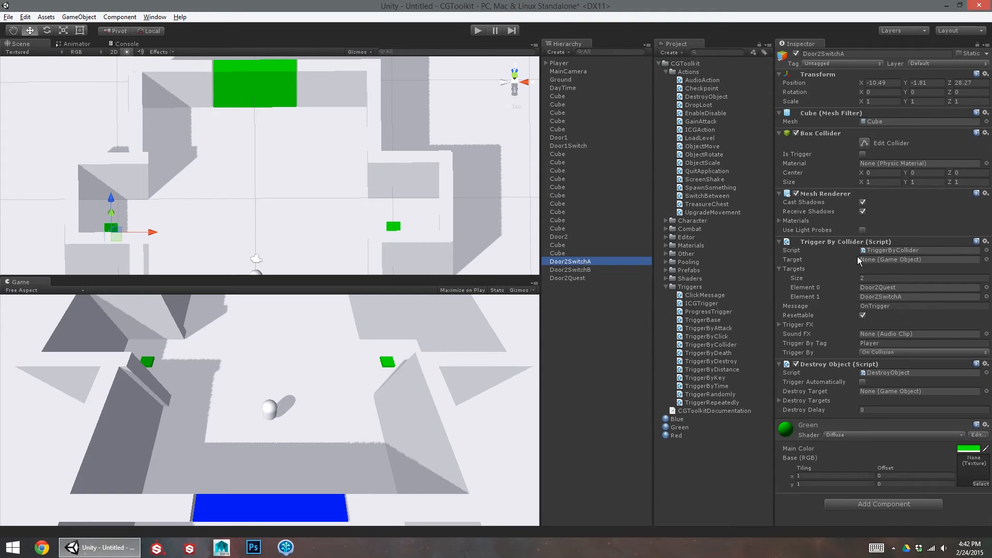
{"action": "left_click", "coordinate": [876, 289]}
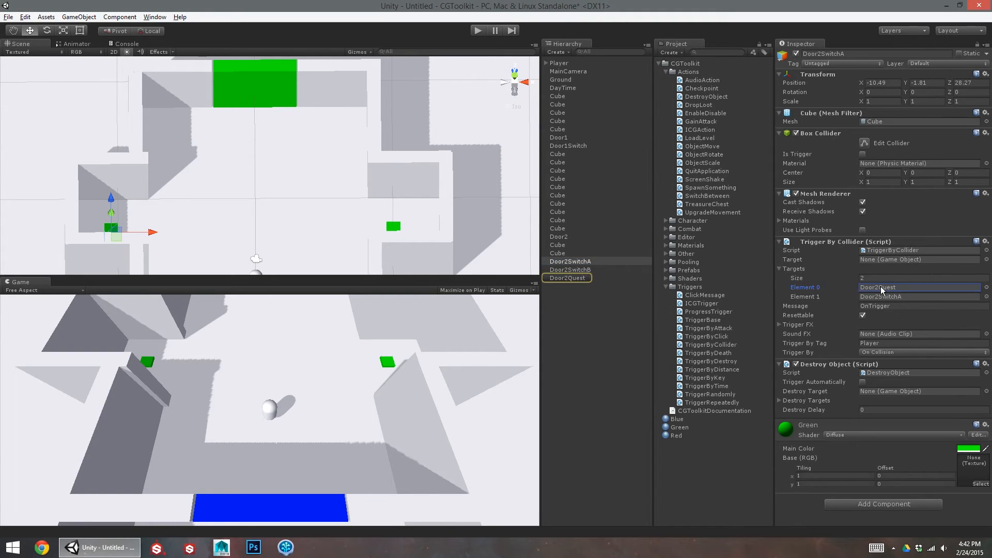
{"action": "left_click", "coordinate": [902, 297]}
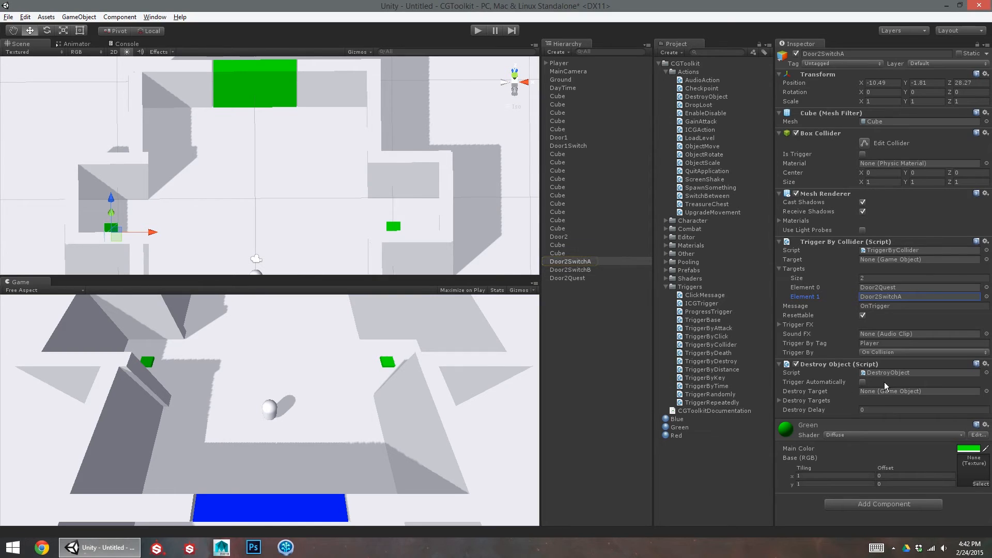
- Add a Destroy Object component to Door2SwitchB
{"action": "left_click", "coordinate": [591, 268]}
{"action": "left_click", "coordinate": [841, 437]}
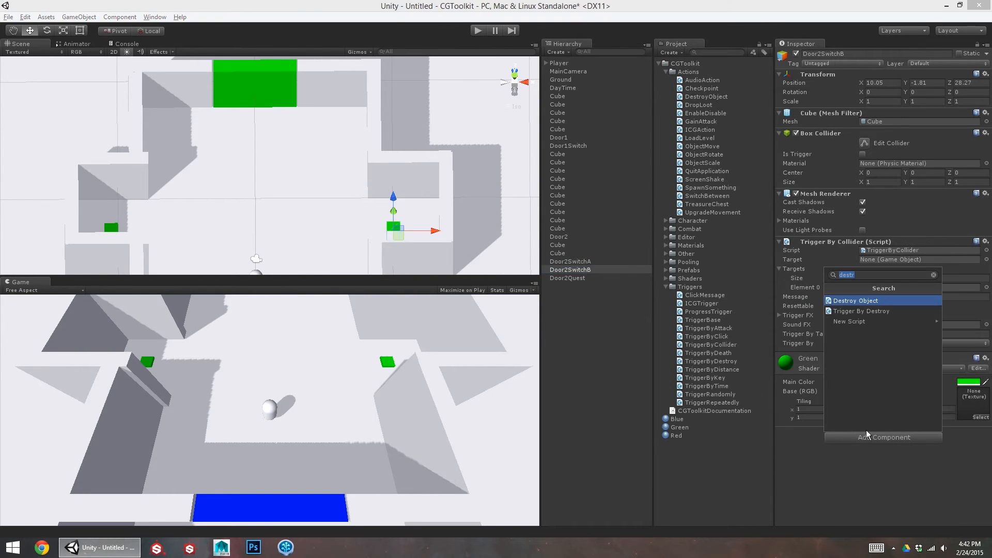
{"action": "key", "text": "Return"}
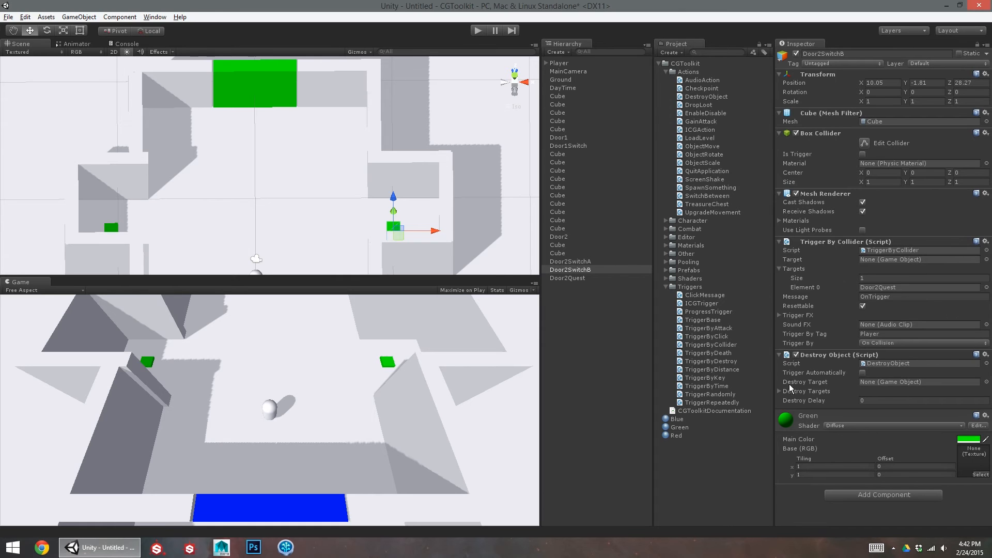
- Add Door2SwitchB to its own Trigger By Collider targets alongside Door2Quest, and check both entries
{"action": "left_click_drag", "start_coordinate": [575, 278], "coordinate": [870, 268]}
{"action": "left_click", "coordinate": [886, 287]}
{"action": "left_click", "coordinate": [893, 296]}
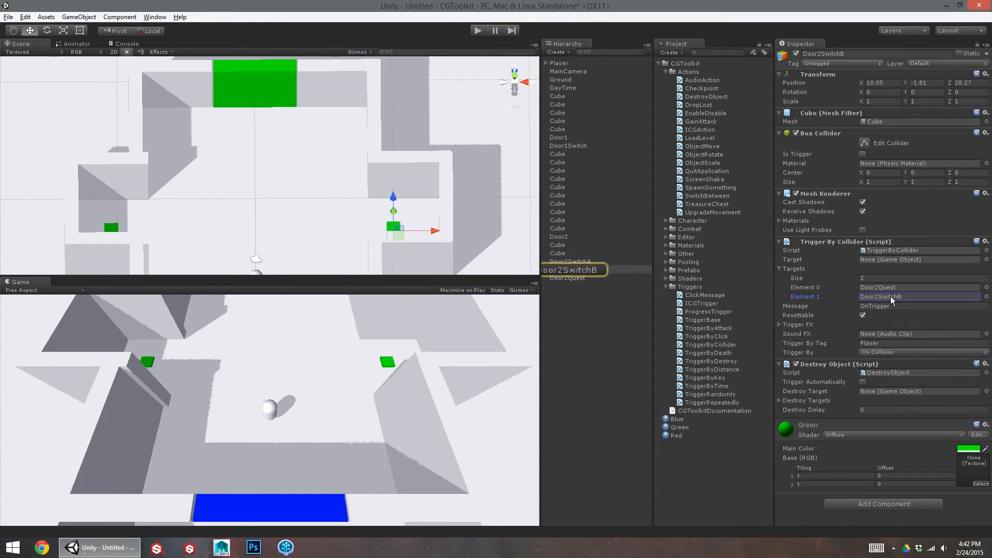
{"action": "left_click", "coordinate": [892, 289]}
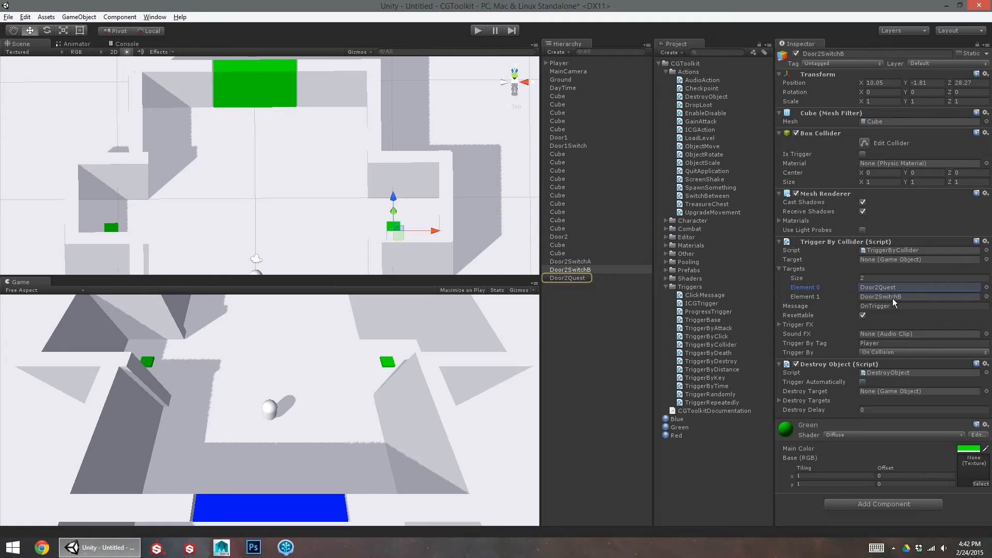
{"action": "left_click", "coordinate": [891, 295]}
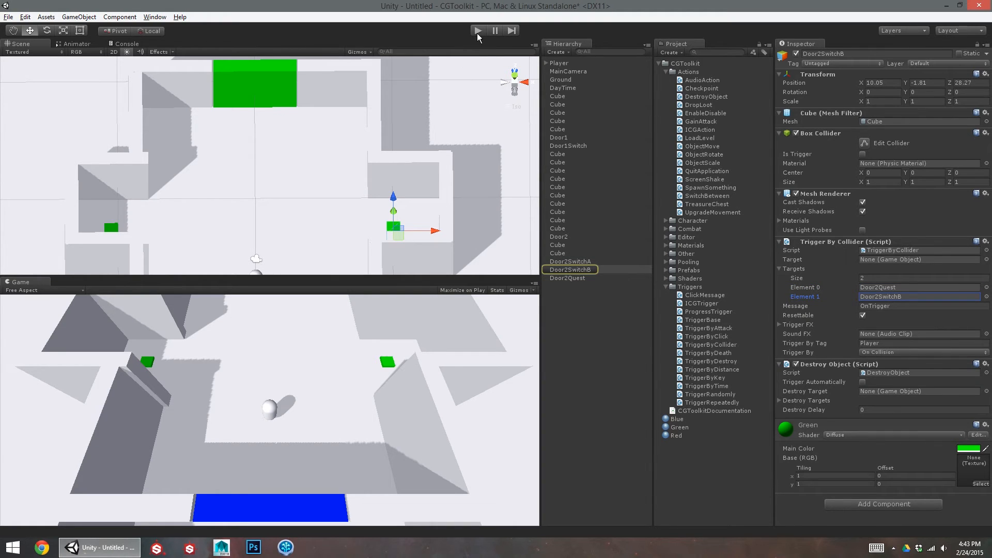
- Playtest the level by walking the player into Door2SwitchB, and check the progress value of Door2Quest
{"action": "key", "text": "w"}
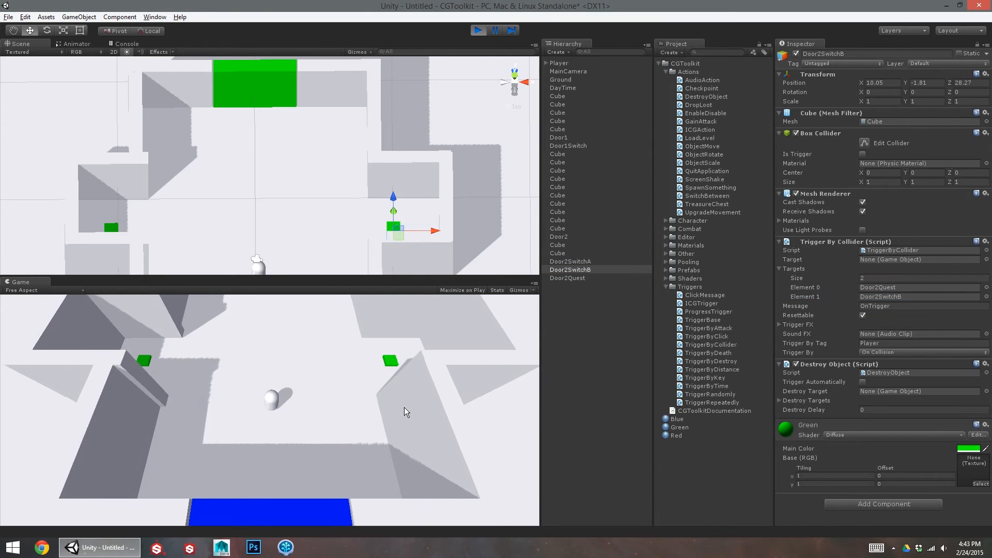
{"action": "key", "text": "d"}
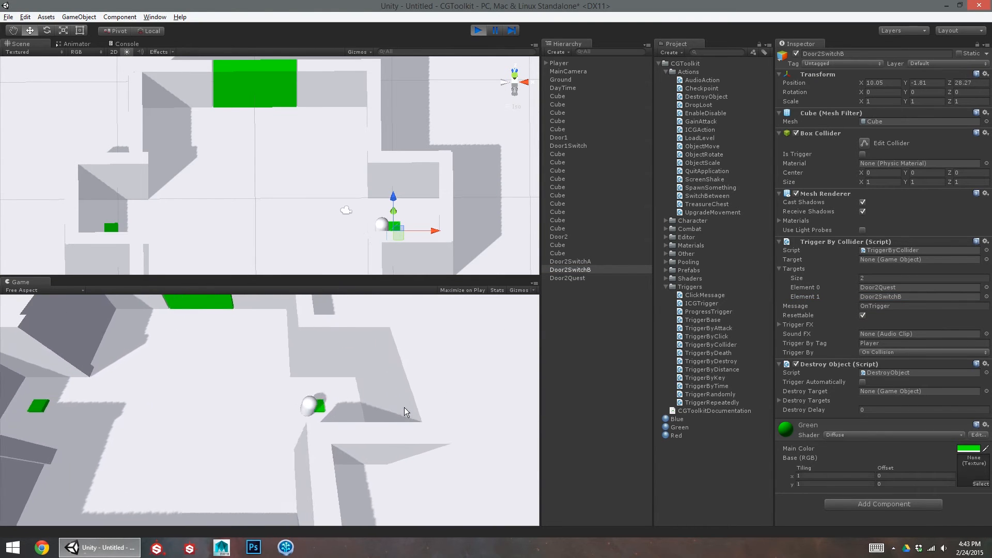
{"action": "key", "text": "w"}
{"action": "key", "text": "a"}
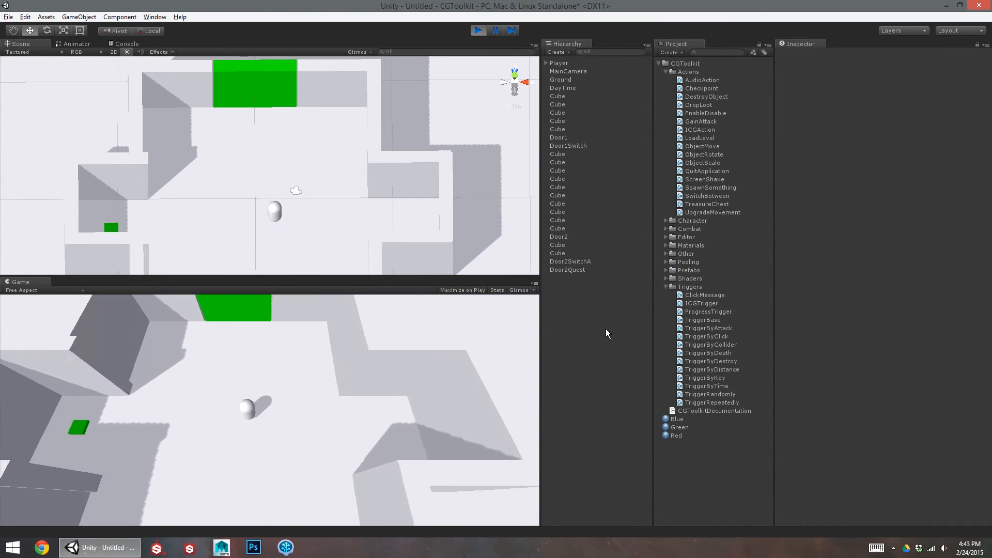
{"action": "left_click", "coordinate": [575, 271]}
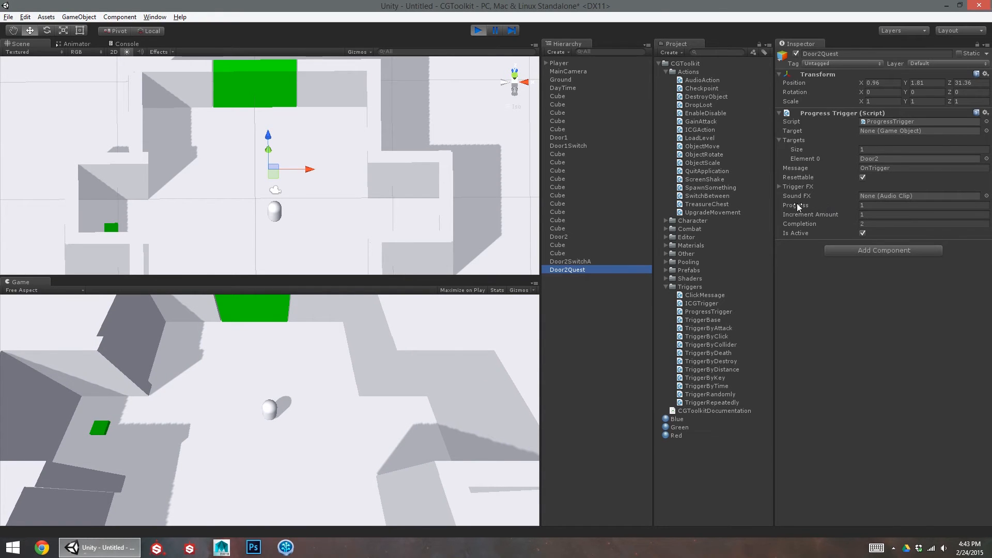
- Walk the player into the remaining green switch and on through the green doorway, and end the playtest
{"action": "left_click", "coordinate": [515, 386]}
{"action": "key", "text": "a"}
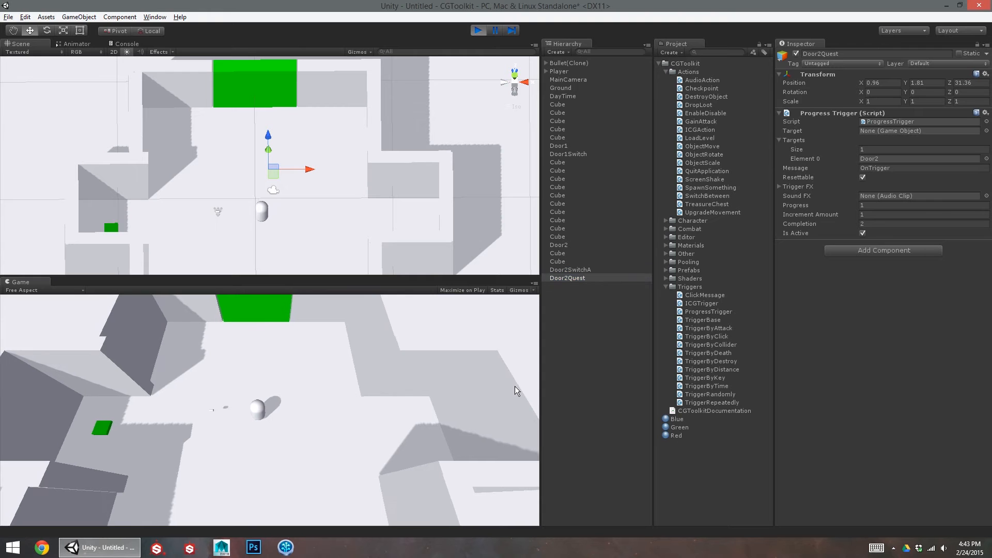
{"action": "key", "text": "s"}
{"action": "key", "text": "a"}
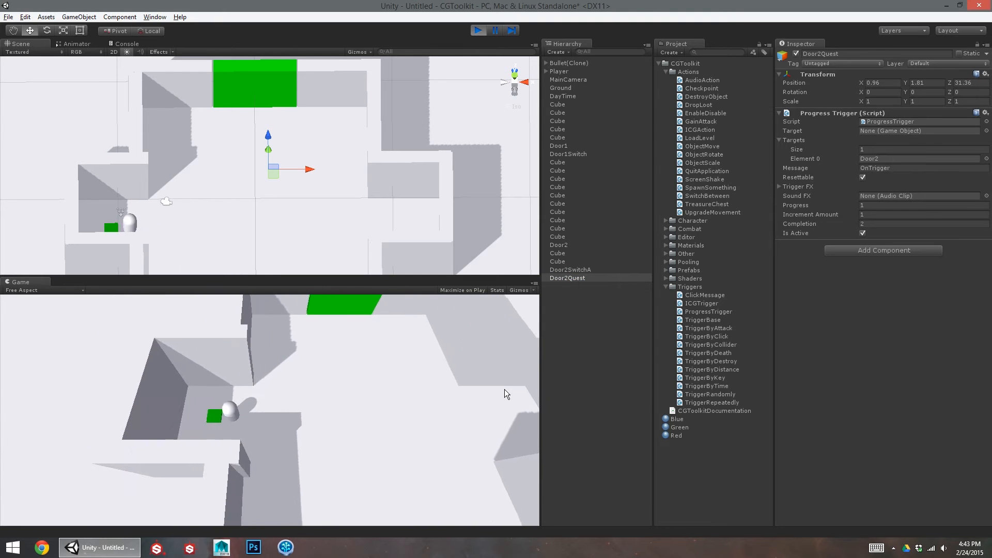
{"action": "key", "text": "w"}
{"action": "key", "text": "d"}
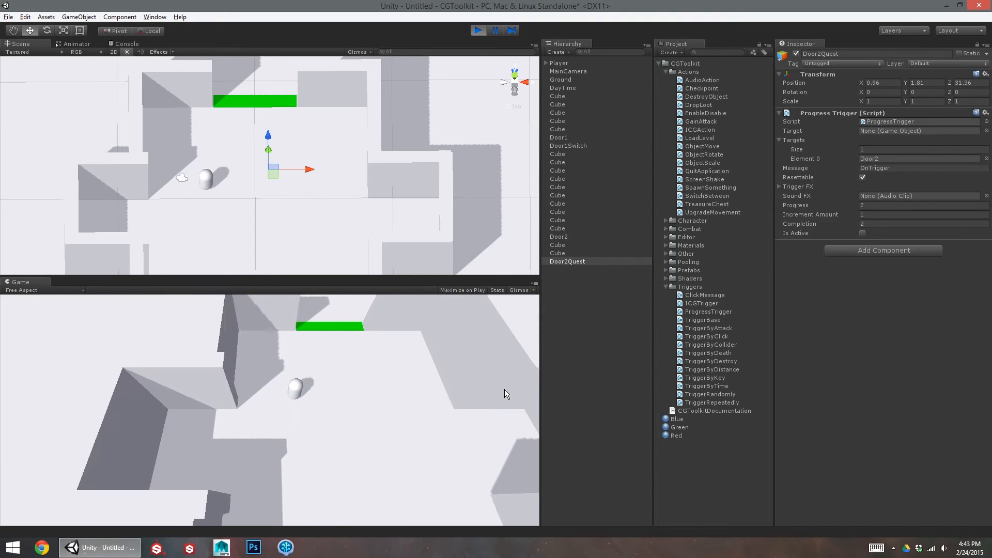
{"action": "key", "text": "w"}
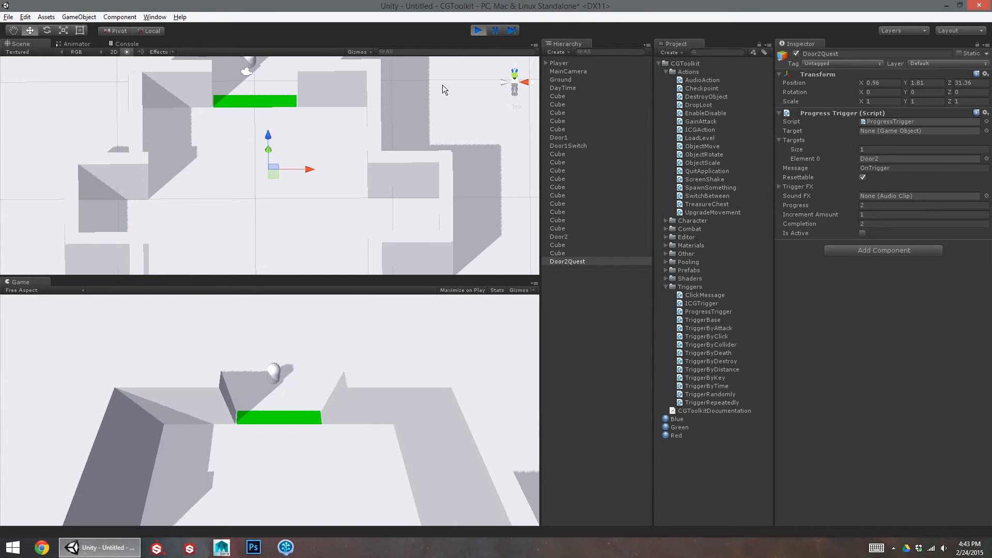
{"action": "left_click", "coordinate": [479, 31]}
- Duplicate the two opposite wall cubes beside the blue door and move the first copy beyond the green door
{"action": "left_click_drag", "start_coordinate": [411, 147], "coordinate": [199, 171], "text": "alt"}
{"action": "middle_click_drag", "start_coordinate": [240, 180], "coordinate": [252, 210], "text": "alt"}
{"action": "left_click_drag", "start_coordinate": [286, 222], "coordinate": [394, 166], "text": "alt"}
{"action": "left_click", "coordinate": [376, 136]}
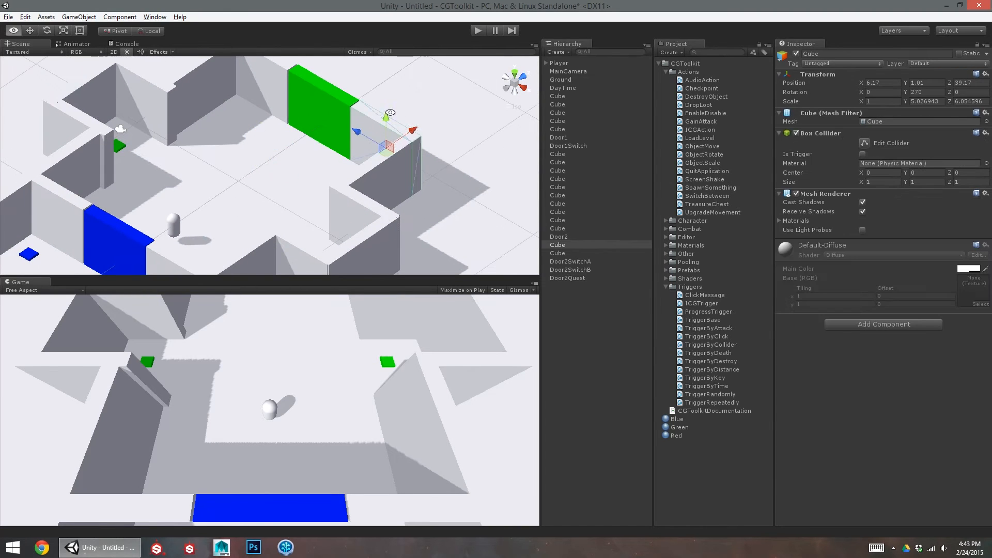
{"action": "middle_click_drag", "start_coordinate": [376, 135], "coordinate": [323, 113], "text": "alt"}
{"action": "scroll", "coordinate": [323, 113], "scroll_direction": "down", "scroll_amount": 5}
{"action": "left_click", "coordinate": [231, 226]}
{"action": "left_click", "coordinate": [93, 131], "text": "shift"}
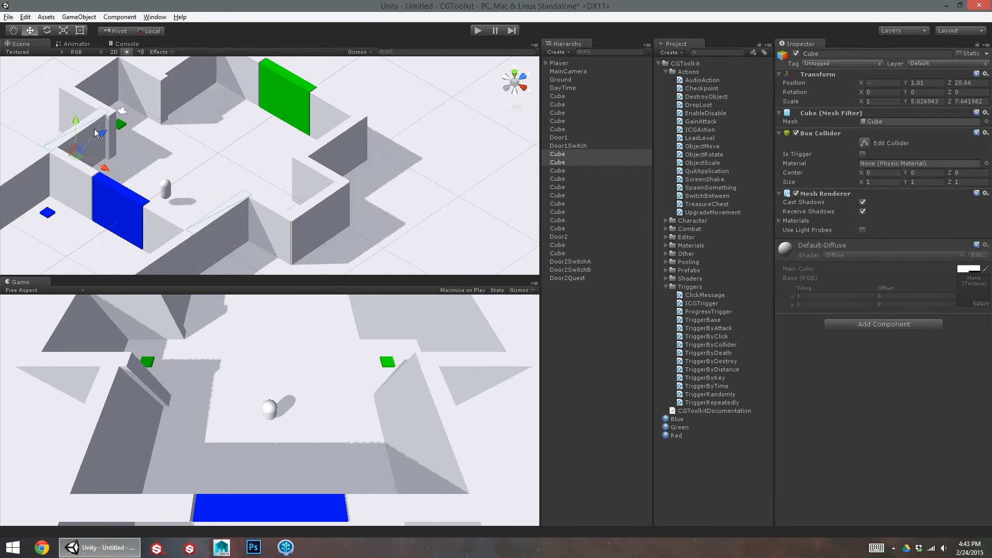
{"action": "key", "text": "ctrl+d"}
{"action": "left_click", "coordinate": [100, 135], "text": "shift"}
{"action": "left_click_drag", "start_coordinate": [246, 221], "coordinate": [417, 115]}
- Place the two duplicated walls opposite each other past the green door, moved inward to flank the doorway
{"action": "left_click", "coordinate": [82, 144]}
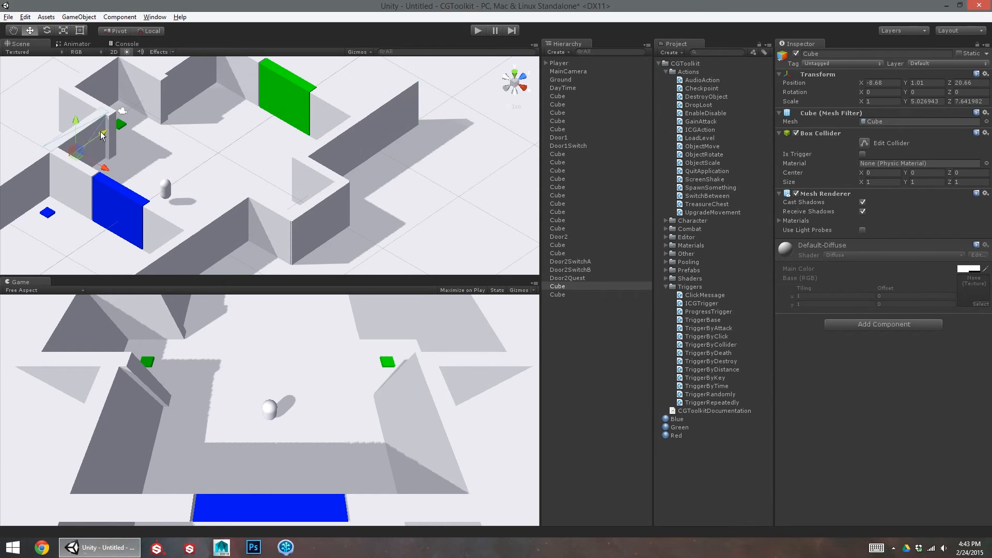
{"action": "key", "text": "f"}
{"action": "left_click_drag", "start_coordinate": [293, 229], "coordinate": [36, 236], "text": "alt"}
{"action": "left_click_drag", "start_coordinate": [198, 104], "coordinate": [147, 134], "text": "ctrl"}
{"action": "left_click", "coordinate": [73, 242]}
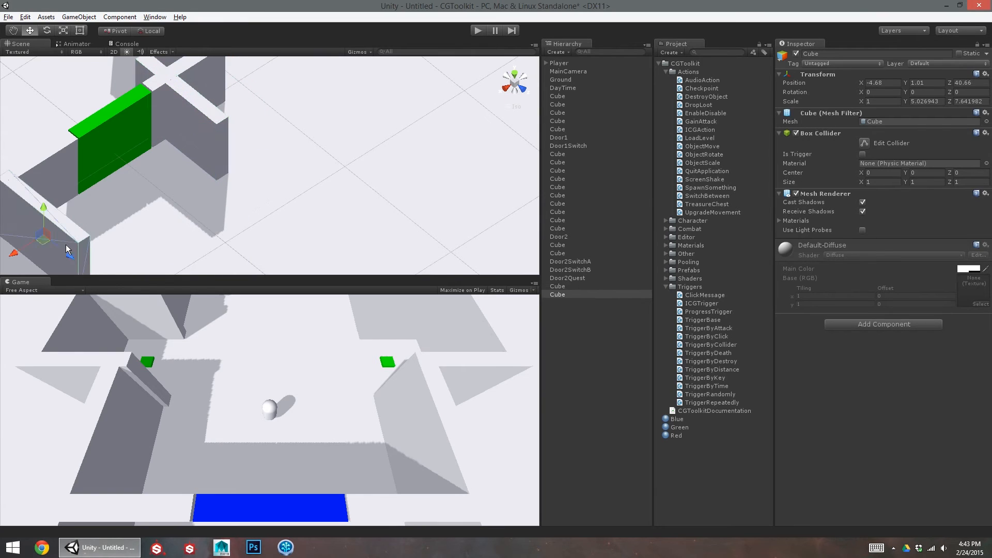
{"action": "left_click_drag", "start_coordinate": [14, 252], "coordinate": [50, 232], "text": "ctrl"}
{"action": "left_click", "coordinate": [169, 146], "text": "shift"}
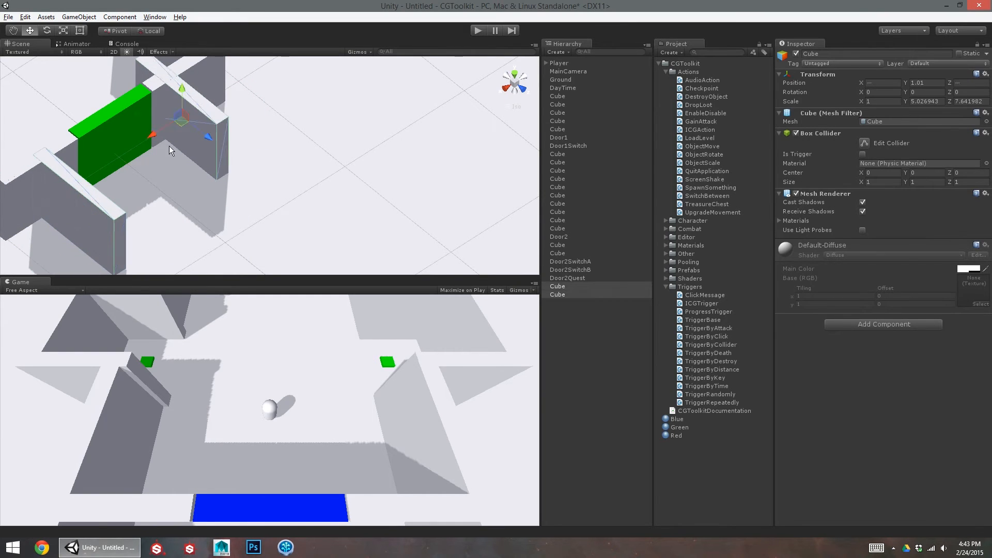
{"action": "left_click_drag", "start_coordinate": [205, 135], "coordinate": [235, 148]}
- Duplicate both corridor walls and move the copies farther out to extend the corridor beyond the green door
{"action": "left_click", "coordinate": [110, 238]}
{"action": "left_click_drag", "start_coordinate": [128, 251], "coordinate": [247, 144]}
{"action": "left_click", "coordinate": [274, 174], "text": "shift"}
{"action": "middle_click_drag", "start_coordinate": [325, 178], "coordinate": [216, 137], "text": "alt"}
{"action": "key", "text": "ctrl+d"}
{"action": "left_click_drag", "start_coordinate": [173, 124], "coordinate": [238, 115]}
- Shift the second pair of corridor walls outward so the corridor widens after its first section
{"action": "left_click", "coordinate": [303, 182]}
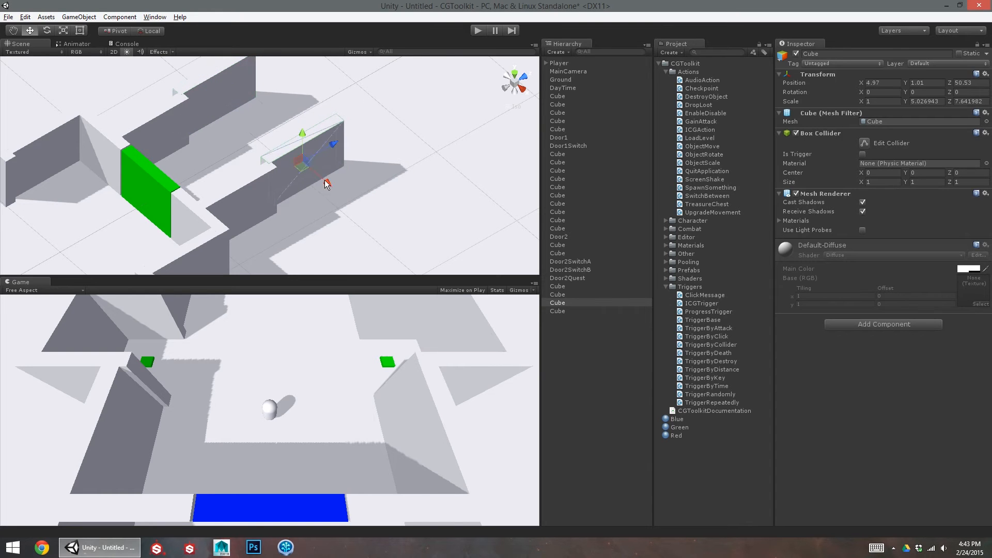
{"action": "left_click_drag", "start_coordinate": [326, 182], "coordinate": [345, 188]}
{"action": "left_click", "coordinate": [224, 97], "text": "shift"}
{"action": "left_click_drag", "start_coordinate": [243, 73], "coordinate": [297, 71]}
{"action": "middle_click_drag", "start_coordinate": [340, 119], "coordinate": [286, 196], "text": "alt"}
{"action": "left_click_drag", "start_coordinate": [238, 129], "coordinate": [297, 122]}
- Duplicate the second pair of corridor walls and move the copies along to form the corridor's third section
{"action": "key", "text": "r"}
{"action": "key", "text": "ctrl+d"}
{"action": "key", "text": "w"}
{"action": "left_click_drag", "start_coordinate": [374, 205], "coordinate": [394, 150]}
{"action": "key", "text": "r"}
{"action": "key", "text": "ctrl+z"}
- Rotate and reposition the third pair of walls so the corridor narrows toward its far end
{"action": "left_click", "coordinate": [299, 161]}
{"action": "key", "text": "w"}
{"action": "key", "text": "e"}
{"action": "mouse_move", "coordinate": [335, 162]}
{"action": "left_mouse_down"}
{"action": "mouse_move", "coordinate": [350, 160]}
{"action": "mouse_move", "coordinate": [337, 146]}
{"action": "left_mouse_up"}
{"action": "key", "text": "w"}
{"action": "left_click", "coordinate": [183, 109]}
{"action": "key", "text": "e"}
{"action": "key", "text": "w"}
{"action": "left_click_drag", "start_coordinate": [191, 127], "coordinate": [298, 14]}
- Duplicate the green Door2 and move the copy to the corridor's far end, at about Z 81
{"action": "left_click", "coordinate": [219, 197]}
{"action": "key", "text": "ctrl+d"}
{"action": "key", "text": "f"}
{"action": "left_click_drag", "start_coordinate": [274, 150], "coordinate": [297, 93]}
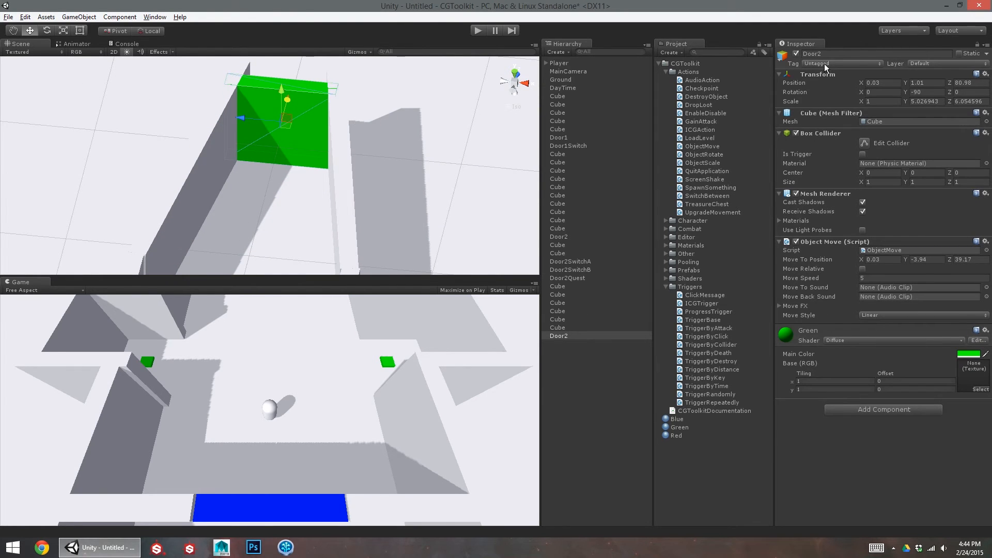
- Rename the duplicated door as Door3 and apply the Red material to it
{"action": "left_click", "coordinate": [862, 51]}
{"action": "key", "text": "BackSpace"}
{"action": "type", "text": "3"}
{"action": "key", "text": "Return"}
{"action": "left_click_drag", "start_coordinate": [675, 435], "coordinate": [292, 126]}
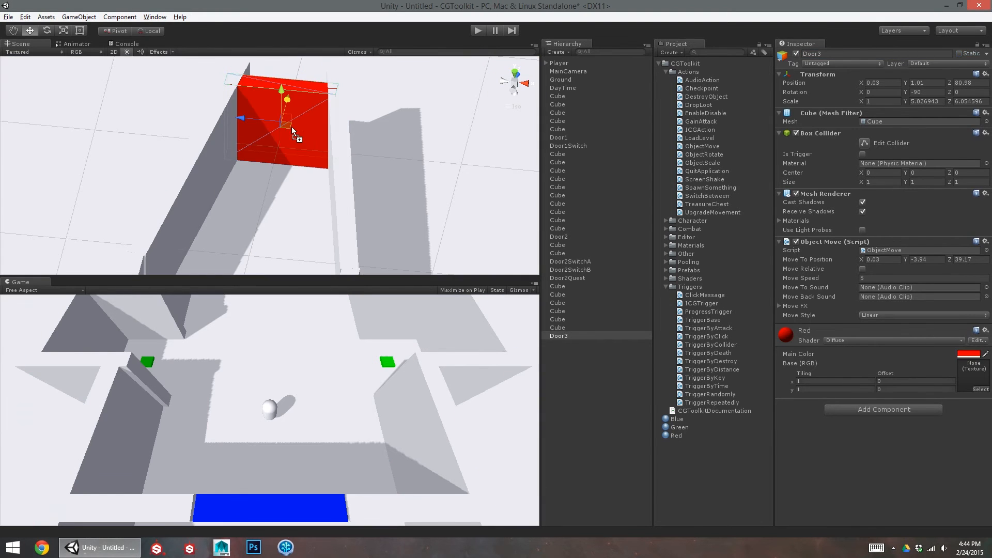
- Remove the Object Move component from Door3
{"action": "left_click_drag", "start_coordinate": [335, 199], "coordinate": [233, 196], "text": "alt"}
{"action": "left_click", "coordinate": [560, 336]}
{"action": "left_click", "coordinate": [985, 241]}
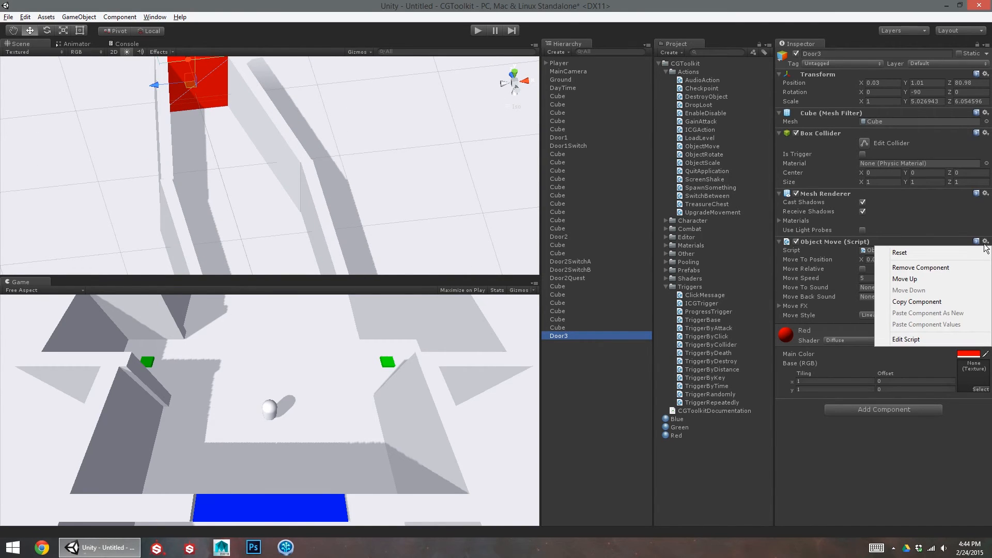
{"action": "left_click", "coordinate": [904, 270]}
{"action": "left_click_drag", "start_coordinate": [404, 243], "coordinate": [253, 235], "text": "alt"}
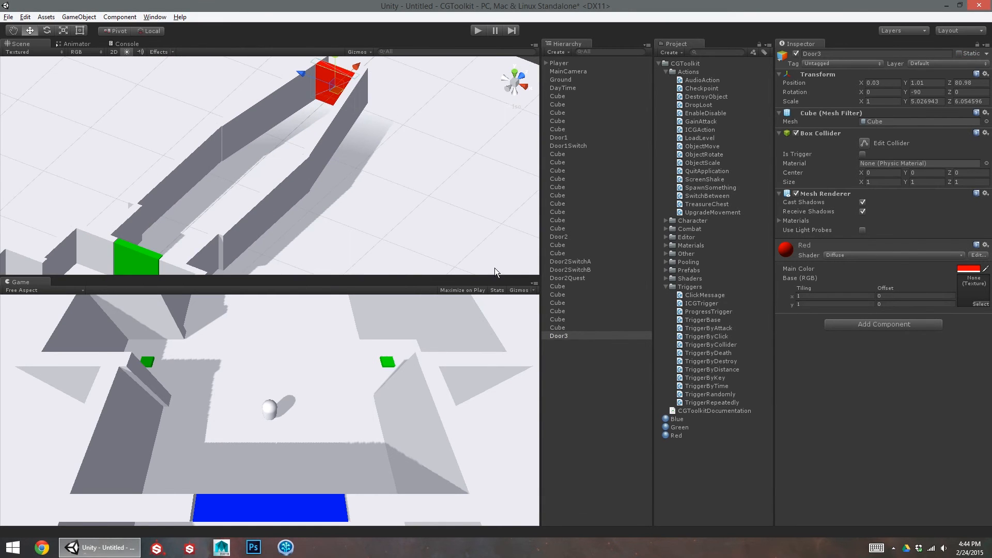
{"action": "middle_click_drag", "start_coordinate": [391, 227], "coordinate": [420, 215]}
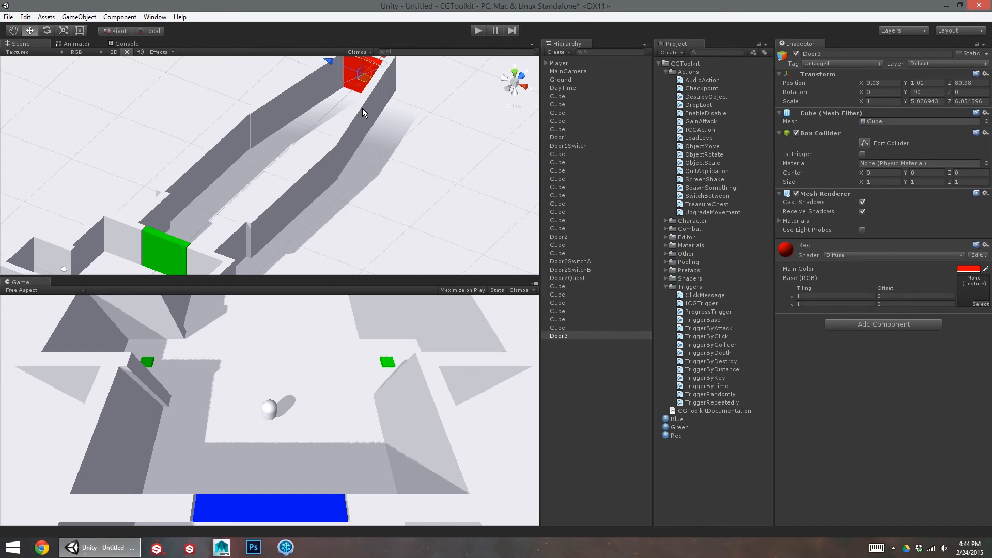
- Start a new CGToolkit character of type NPC and name it Door3NPC
{"action": "left_click", "coordinate": [93, 17]}
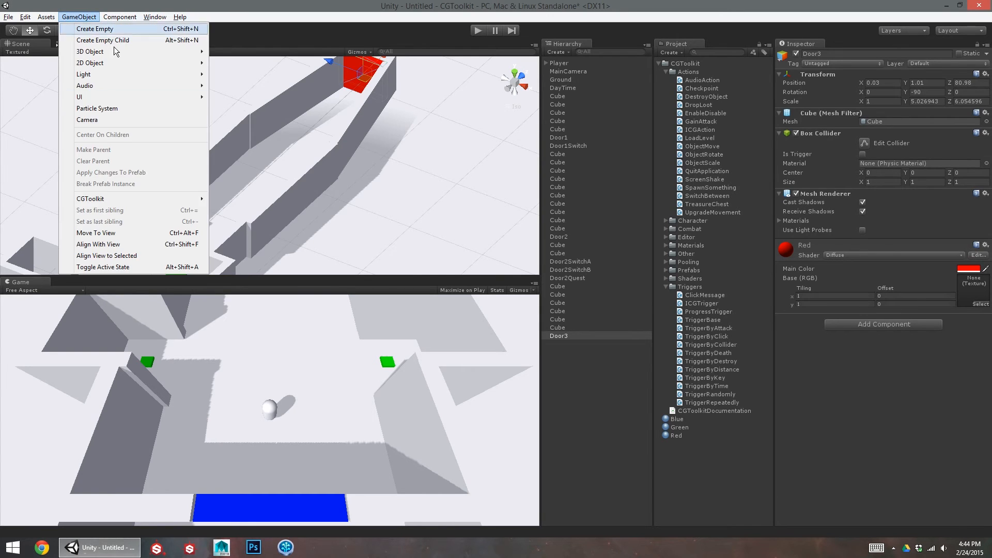
{"action": "mouse_move", "coordinate": [161, 203]}
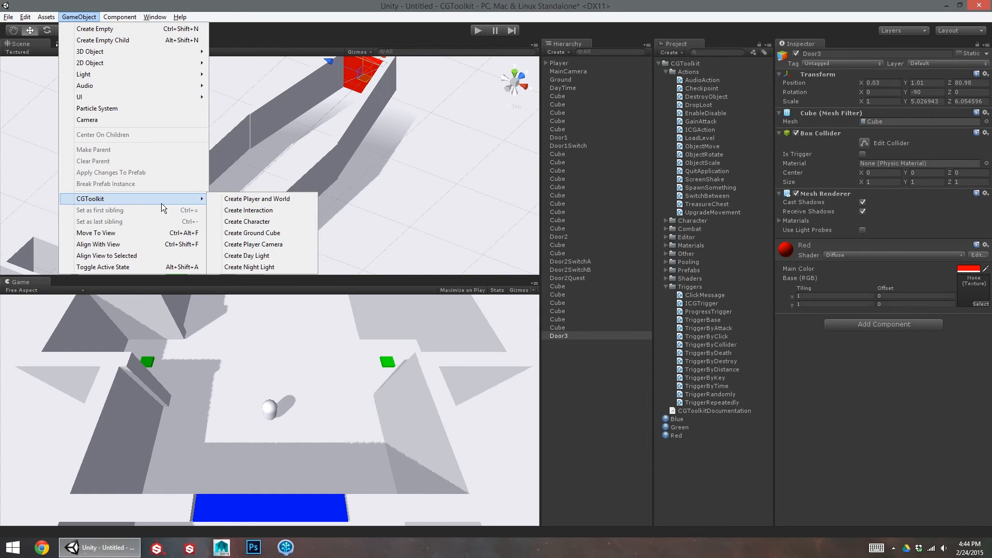
{"action": "left_click", "coordinate": [269, 222]}
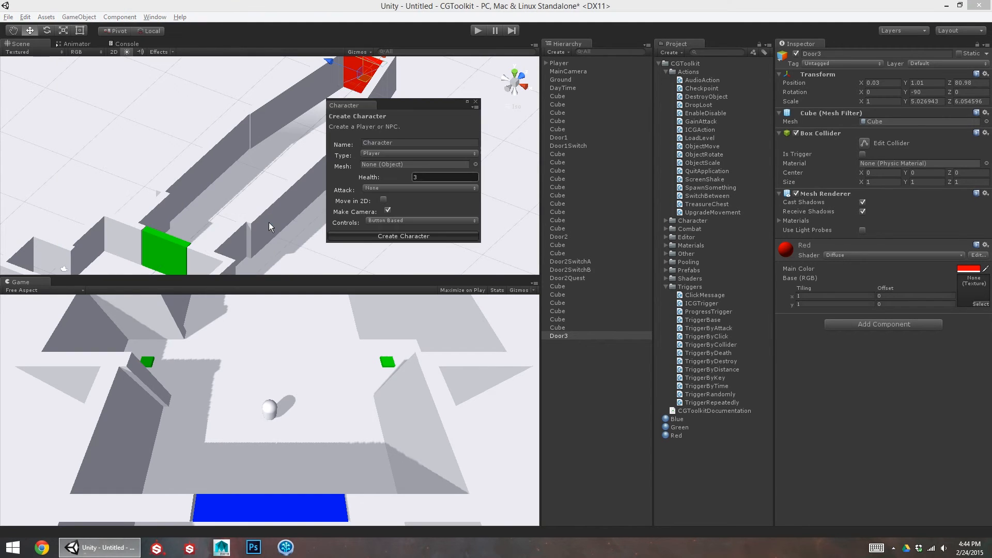
{"action": "left_click", "coordinate": [383, 153]}
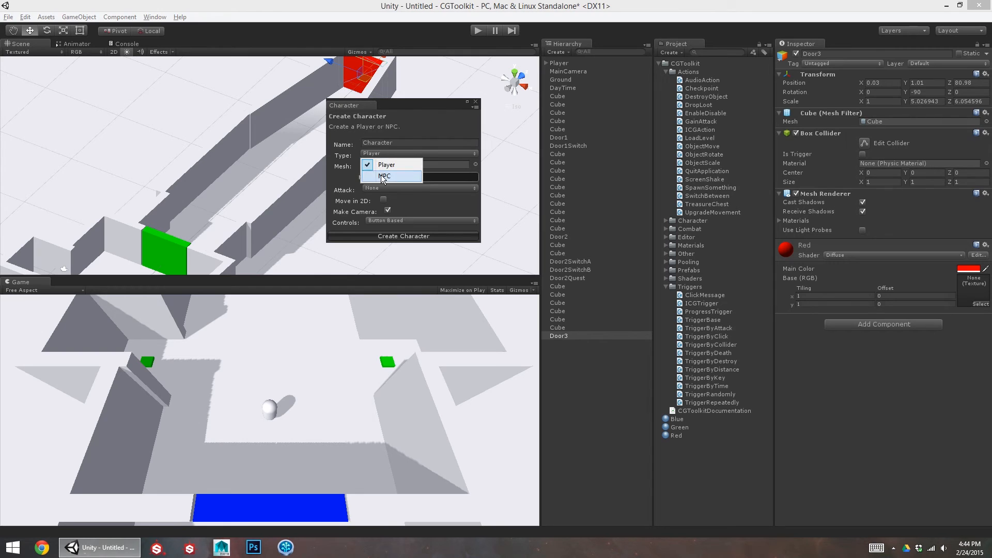
{"action": "left_click", "coordinate": [386, 172]}
{"action": "left_click", "coordinate": [410, 144]}
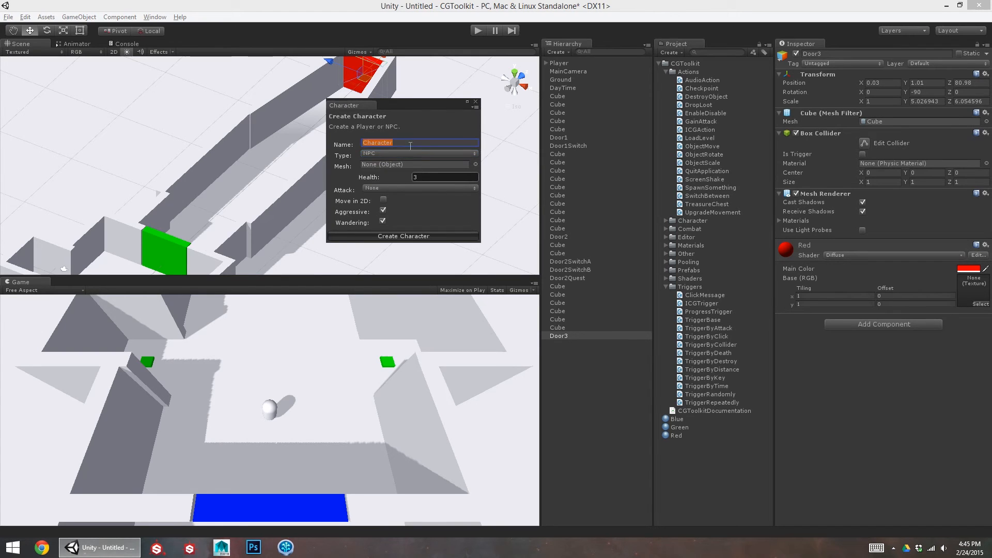
{"action": "type", "text": "Door3NPC"}
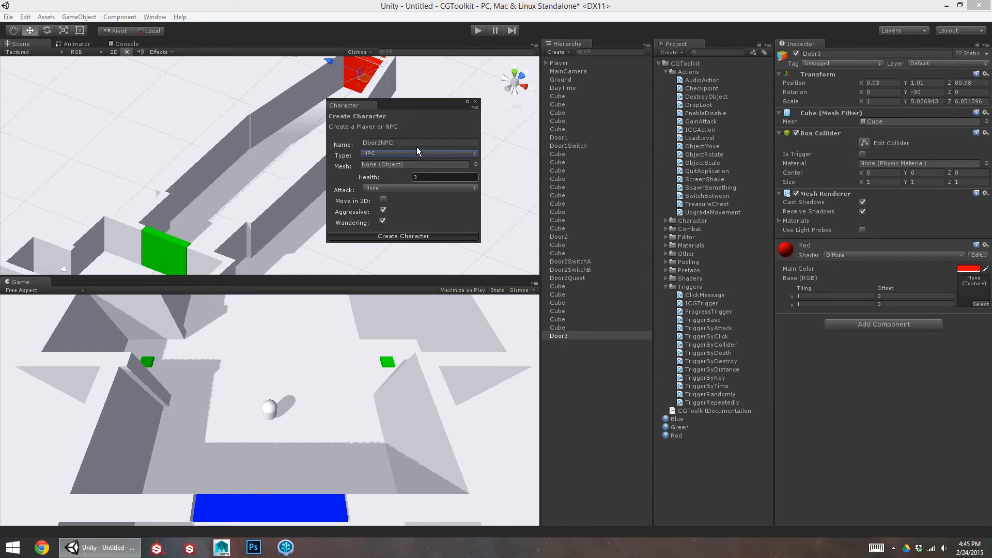
- Set the NPC's health to 1 and its attack to Melee, turn off Wandering, and create the character
{"action": "left_click", "coordinate": [426, 176]}
{"action": "type", "text": "1"}
{"action": "key", "text": "BackSpace"}
{"action": "key", "text": "BackSpace"}
{"action": "type", "text": "13"}
{"action": "key", "text": "BackSpace"}
{"action": "key", "text": "Tab"}
{"action": "left_click", "coordinate": [370, 187]}
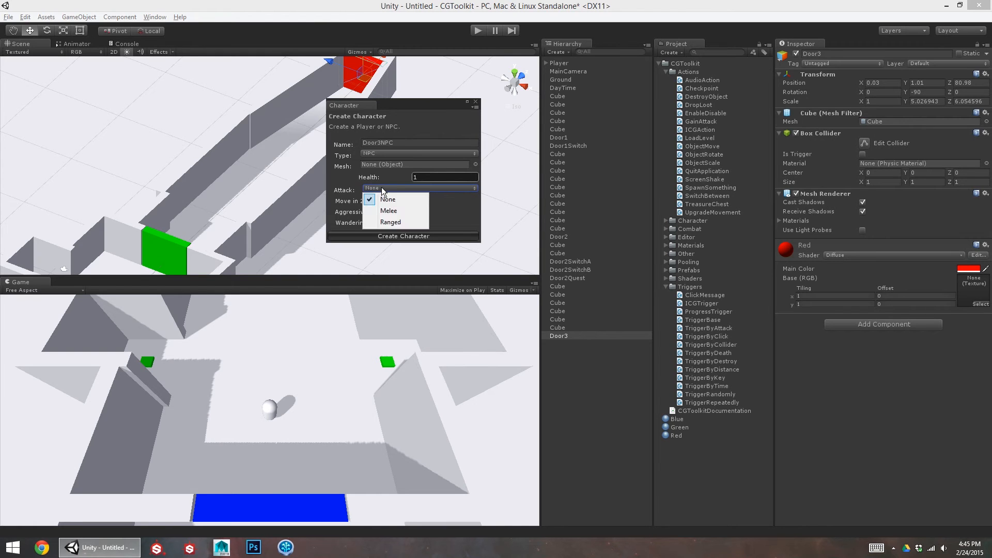
{"action": "left_click", "coordinate": [385, 210]}
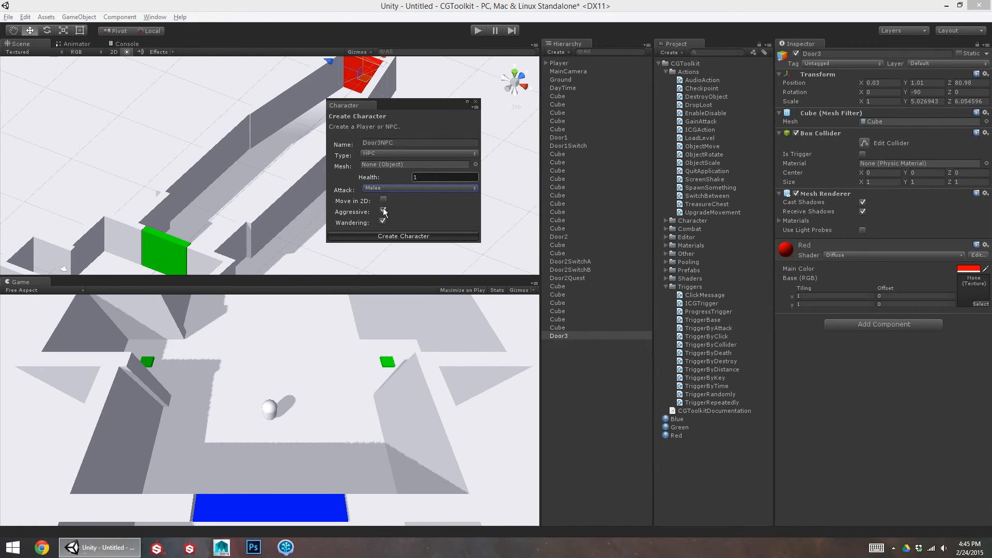
{"action": "left_click", "coordinate": [384, 222]}
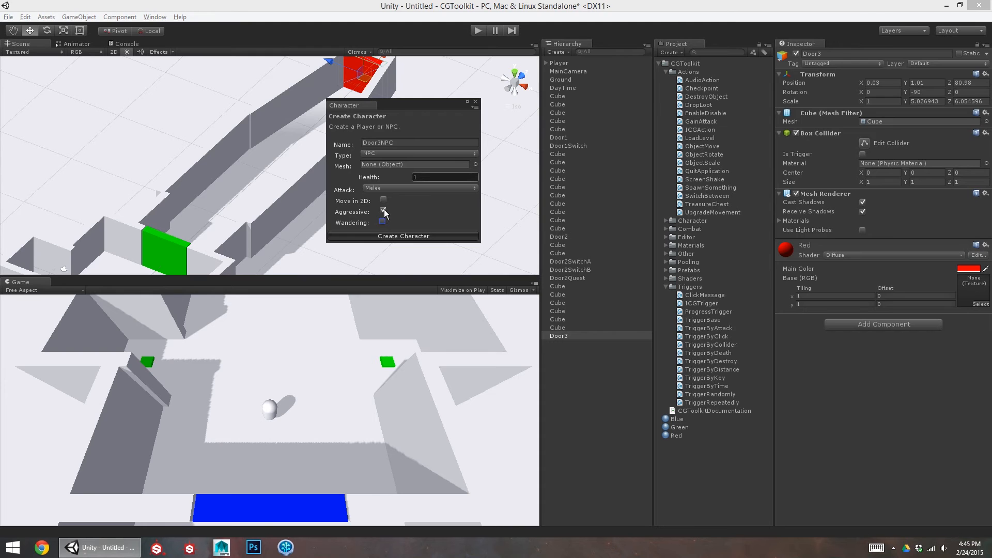
{"action": "left_click", "coordinate": [392, 235]}
- Bring Door3NPC near the current view of the corridor between the green and red doors using CGToolkit's Bring Near
{"action": "left_click", "coordinate": [562, 344]}
{"action": "left_click_drag", "start_coordinate": [407, 243], "coordinate": [85, 201], "text": "alt"}
{"action": "middle_click_drag", "start_coordinate": [85, 200], "coordinate": [140, 255], "text": "alt"}
{"action": "left_click_drag", "start_coordinate": [178, 185], "coordinate": [206, 220], "text": "alt"}
{"action": "middle_click_drag", "start_coordinate": [170, 145], "coordinate": [310, 242], "text": "alt"}
{"action": "left_click_drag", "start_coordinate": [310, 242], "coordinate": [265, 225], "text": "alt"}
{"action": "left_click_drag", "start_coordinate": [168, 88], "coordinate": [335, 182], "text": "alt"}
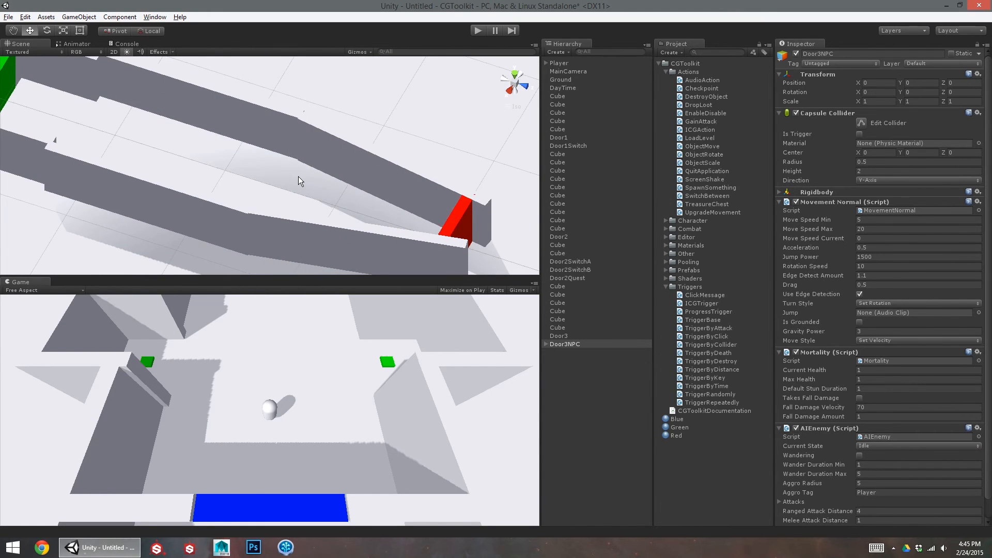
{"action": "key", "text": "f"}
{"action": "left_click_drag", "start_coordinate": [370, 215], "coordinate": [257, 180], "text": "alt"}
{"action": "right_click_drag", "start_coordinate": [389, 215], "coordinate": [319, 194], "text": "alt"}
{"action": "middle_click_drag", "start_coordinate": [465, 215], "coordinate": [312, 181], "text": "alt"}
{"action": "left_click_drag", "start_coordinate": [312, 181], "coordinate": [268, 165], "text": "alt"}
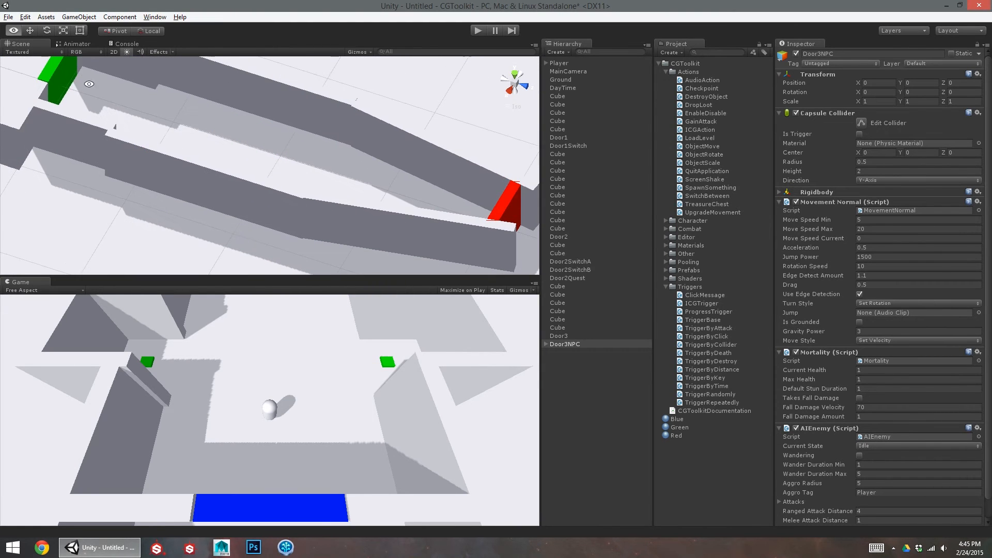
{"action": "left_click", "coordinate": [24, 17]}
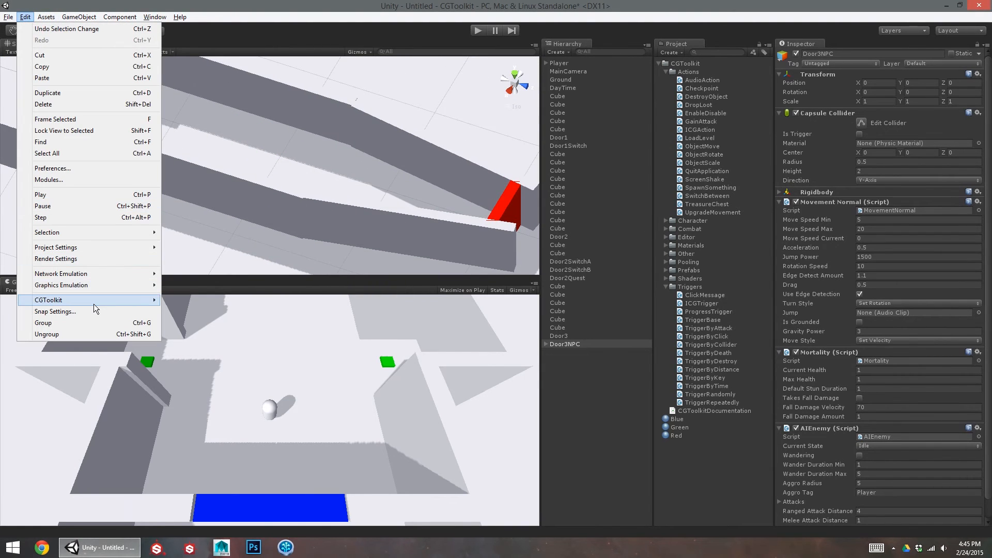
{"action": "mouse_move", "coordinate": [94, 303]}
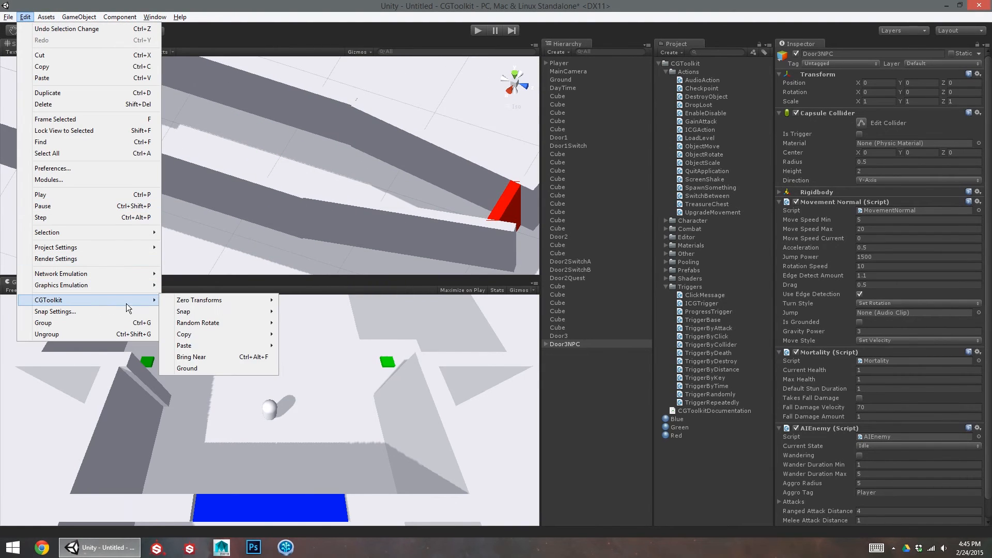
{"action": "left_click", "coordinate": [215, 359]}
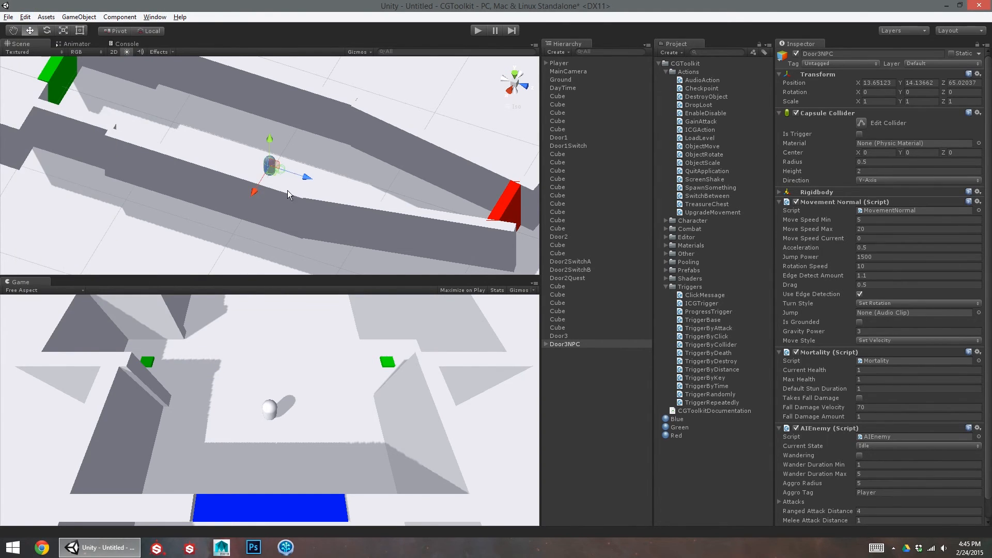
- Slide Door3NPC along X to about 1.57 and drop it to the floor with CGToolkit's Ground command
{"action": "left_click_drag", "start_coordinate": [326, 216], "coordinate": [232, 182], "text": "alt"}
{"action": "left_click_drag", "start_coordinate": [67, 105], "coordinate": [198, 85]}
{"action": "middle_click_drag", "start_coordinate": [197, 116], "coordinate": [209, 184], "text": "alt"}
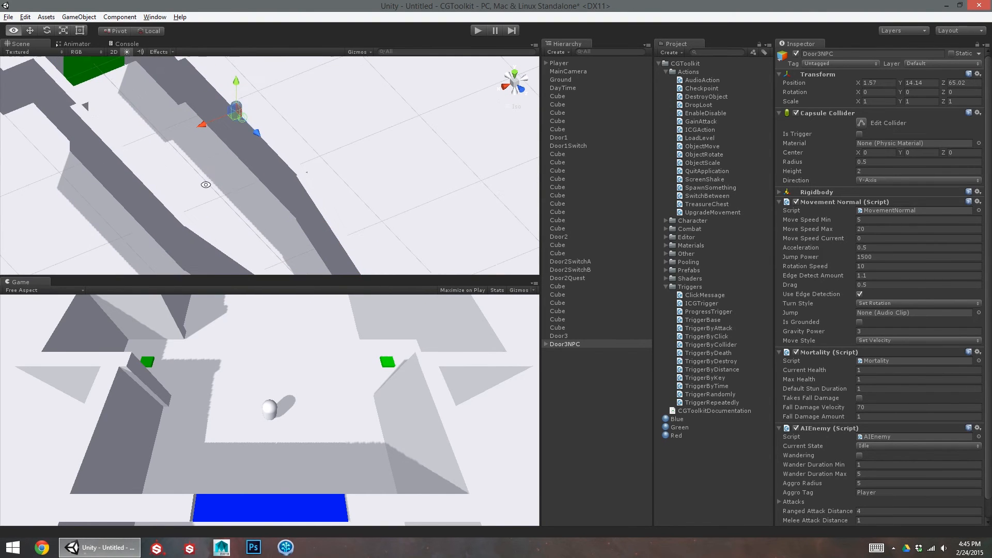
{"action": "left_click", "coordinate": [25, 17]}
{"action": "mouse_move", "coordinate": [115, 302]}
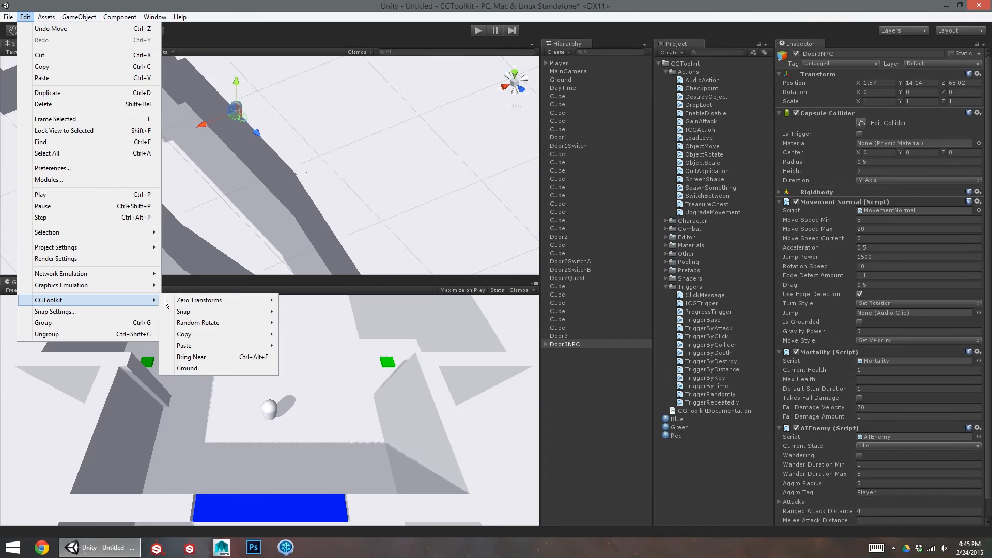
{"action": "left_click", "coordinate": [210, 367]}
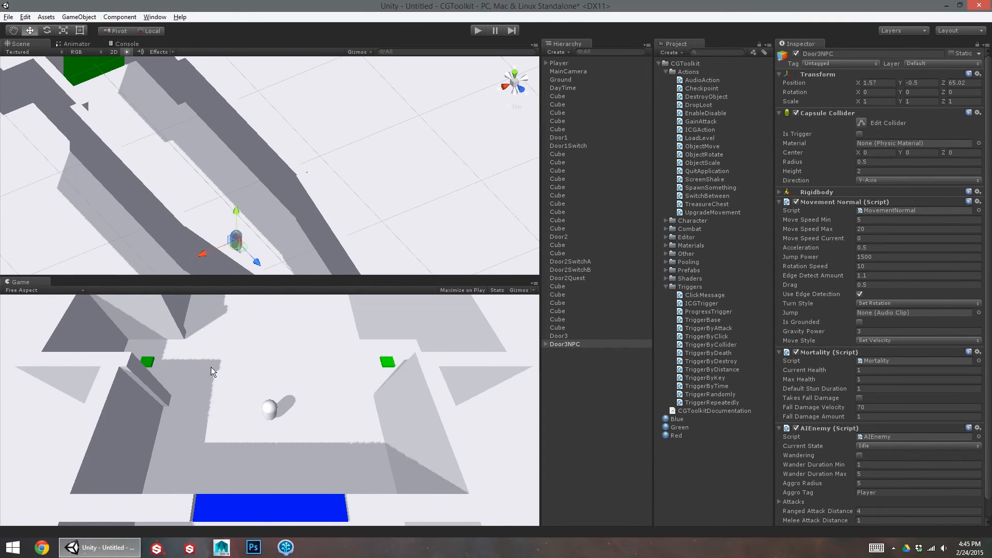
- Apply the Red material to Door3NPC, rotate it to about 165 degrees on Y, and place it beside the corridor wall
{"action": "left_click_drag", "start_coordinate": [261, 216], "coordinate": [233, 208], "text": "alt"}
{"action": "left_click_drag", "start_coordinate": [154, 204], "coordinate": [398, 227]}
{"action": "key", "text": "e"}
{"action": "left_click_drag", "start_coordinate": [678, 441], "coordinate": [294, 153]}
{"action": "key", "text": "w"}
{"action": "left_click_drag", "start_coordinate": [226, 160], "coordinate": [266, 240]}
{"action": "key", "text": "ctrl+d"}
{"action": "left_click_drag", "start_coordinate": [189, 175], "coordinate": [309, 184]}
{"action": "key", "text": "e"}
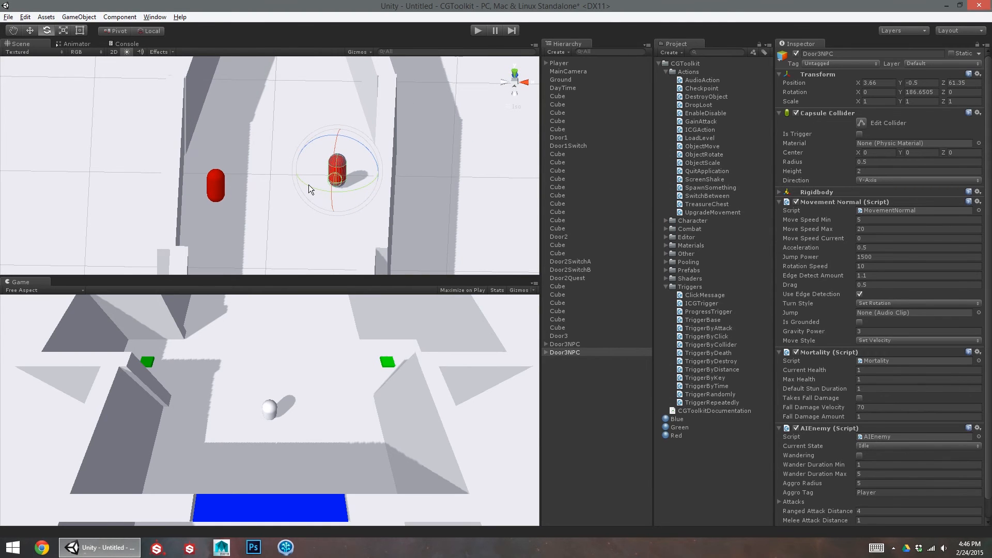
{"action": "key", "text": "Delete"}
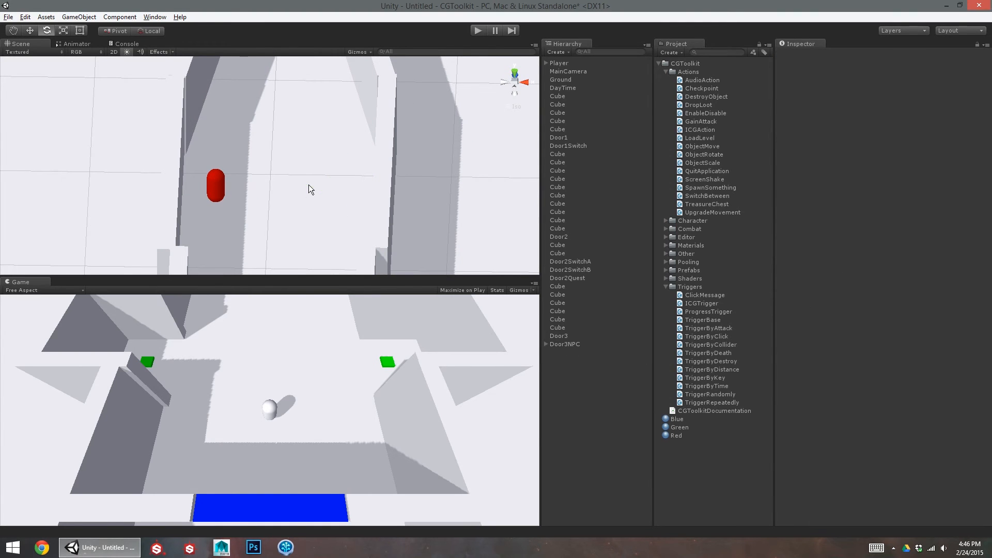
{"action": "left_click", "coordinate": [215, 178]}
{"action": "middle_click_drag", "start_coordinate": [330, 210], "coordinate": [288, 232], "text": "alt"}
{"action": "right_click_drag", "start_coordinate": [288, 232], "coordinate": [261, 202], "text": "alt"}
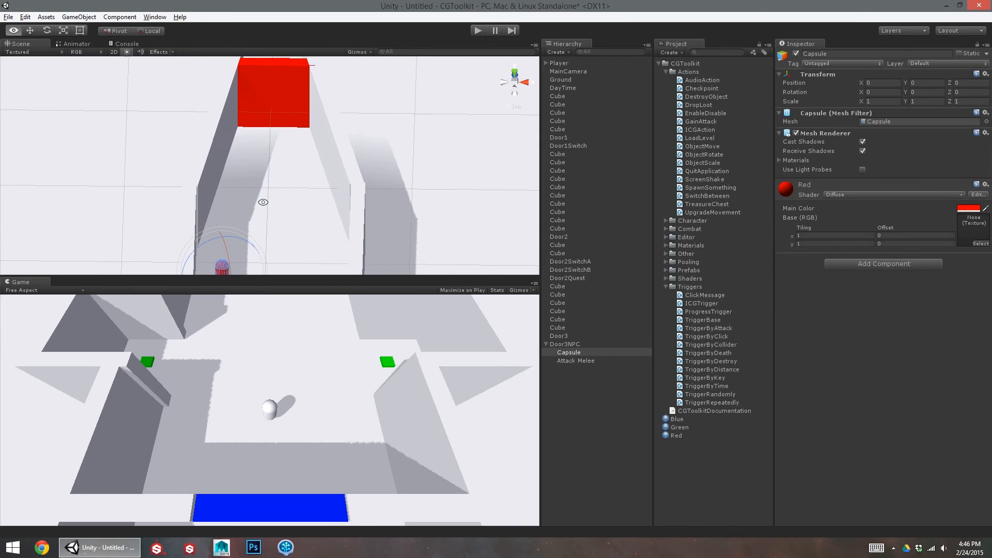
{"action": "left_click", "coordinate": [274, 99]}
{"action": "left_click_drag", "start_coordinate": [343, 228], "coordinate": [299, 203], "text": "alt"}
{"action": "left_click", "coordinate": [356, 215]}
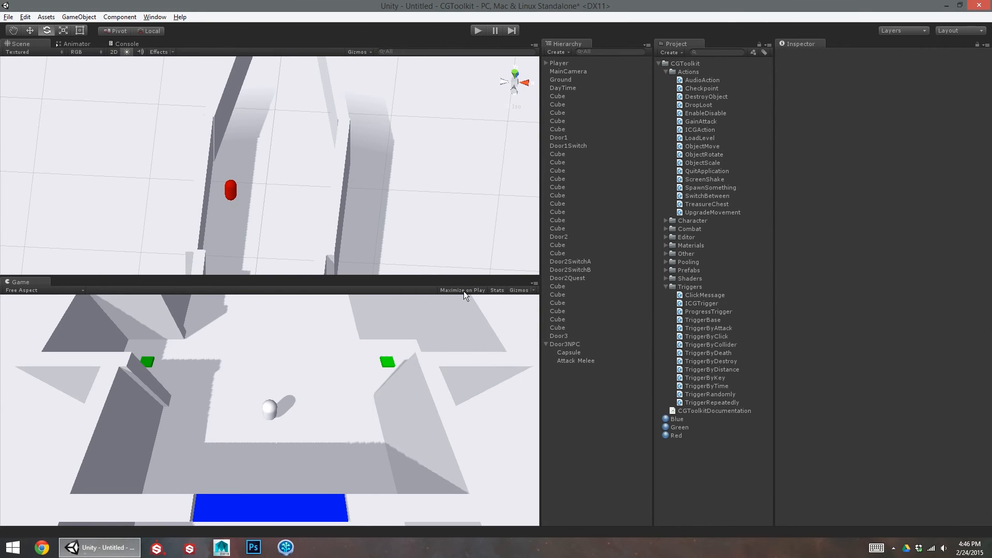
- Create an empty game object and name it Door3Quest
{"action": "left_click", "coordinate": [79, 17]}
{"action": "left_click", "coordinate": [87, 30]}
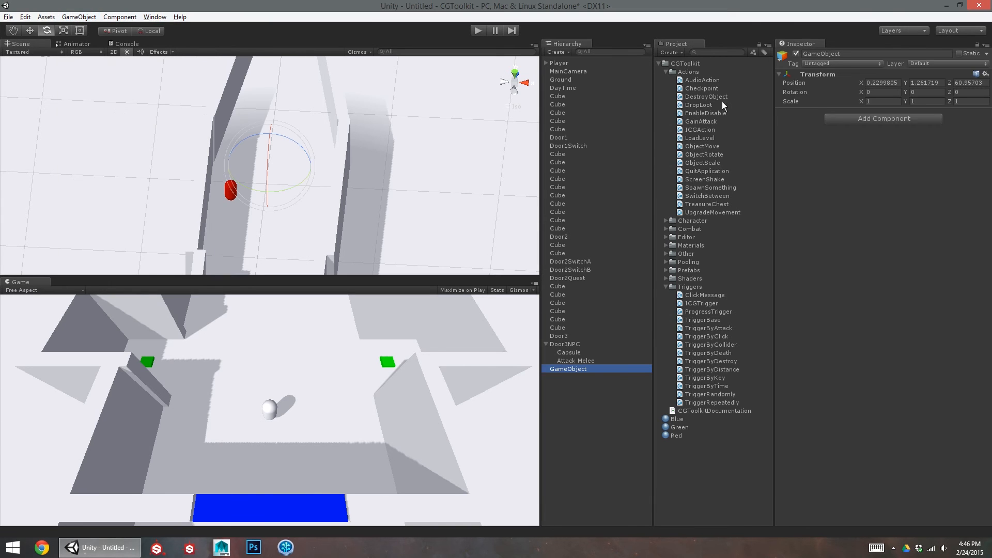
{"action": "left_click", "coordinate": [835, 55]}
{"action": "type", "text": "Door3"}
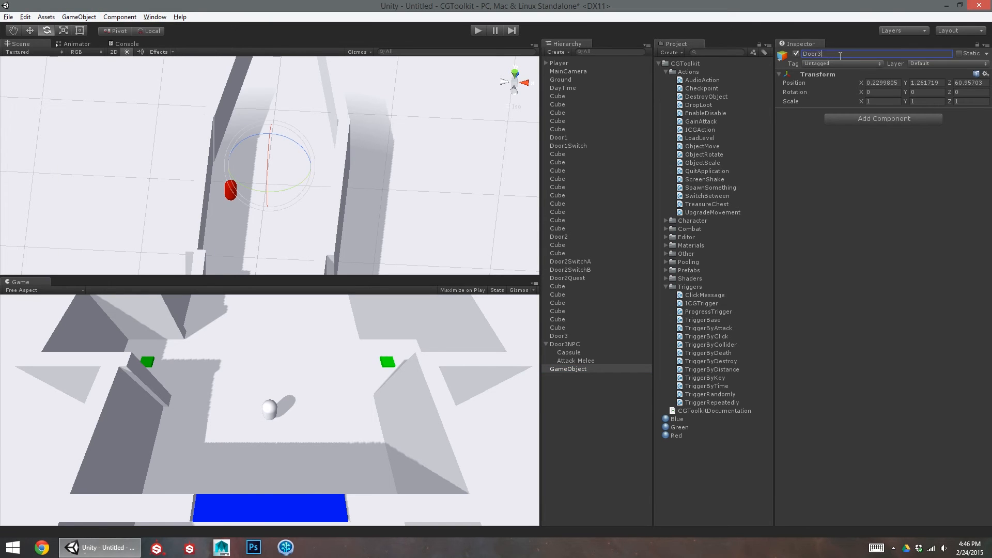
{"action": "type", "text": "Quest"}
{"action": "key", "text": "Return"}
- Add a Progress Trigger component to Door3Quest
{"action": "left_click", "coordinate": [885, 118]}
{"action": "type", "text": "progre"}
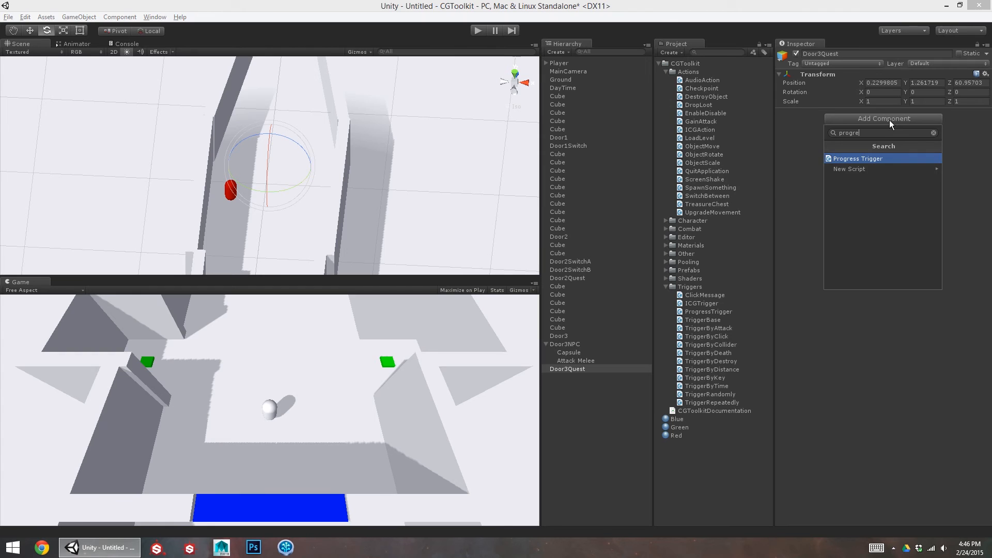
{"action": "key", "text": "Return"}
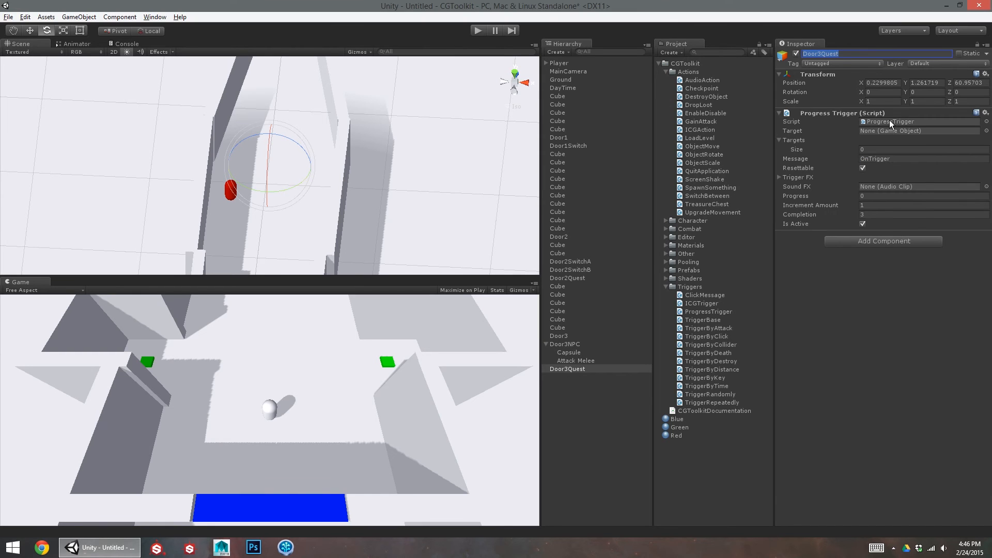
- Assign Door3 as the Target of Door3Quest's Progress Trigger
{"action": "left_click_drag", "start_coordinate": [448, 157], "coordinate": [472, 295], "text": "alt"}
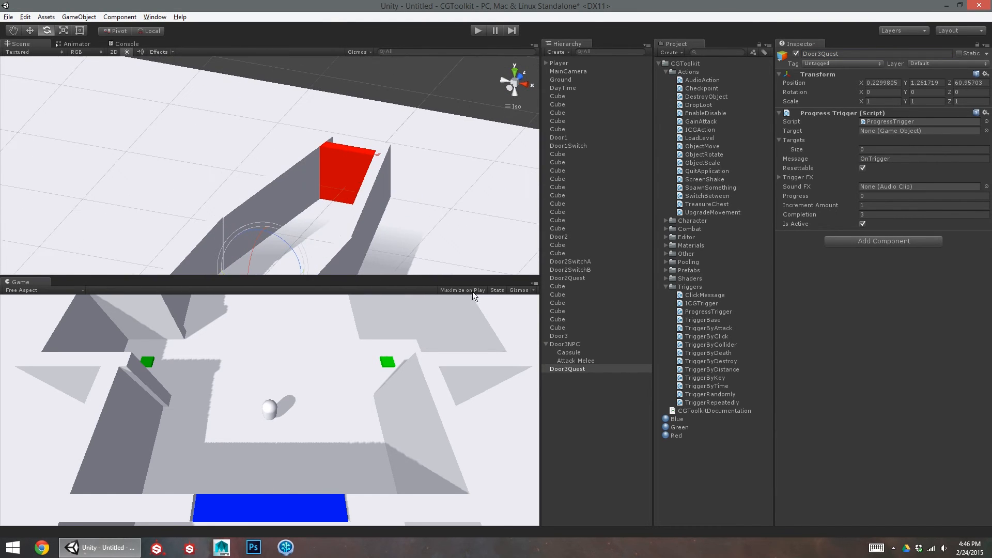
{"action": "left_click", "coordinate": [565, 344]}
{"action": "left_click", "coordinate": [565, 370]}
{"action": "left_click", "coordinate": [563, 336]}
{"action": "left_click", "coordinate": [567, 368]}
{"action": "left_click_drag", "start_coordinate": [562, 335], "coordinate": [879, 130]}
- Add an Object Move component to the red door, Door3
{"action": "left_click", "coordinate": [351, 174]}
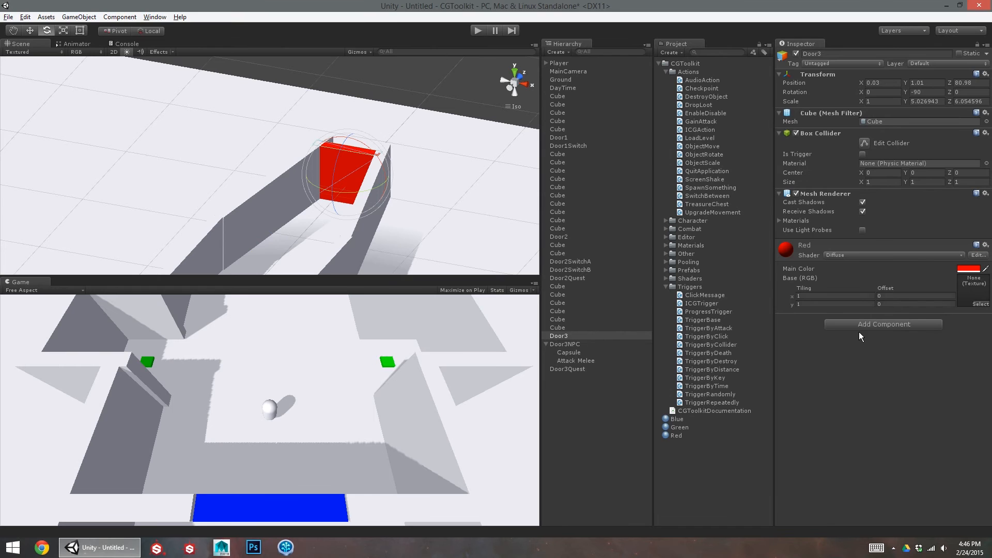
{"action": "left_click", "coordinate": [869, 324]}
{"action": "type", "text": "object"}
{"action": "key", "text": "Return"}
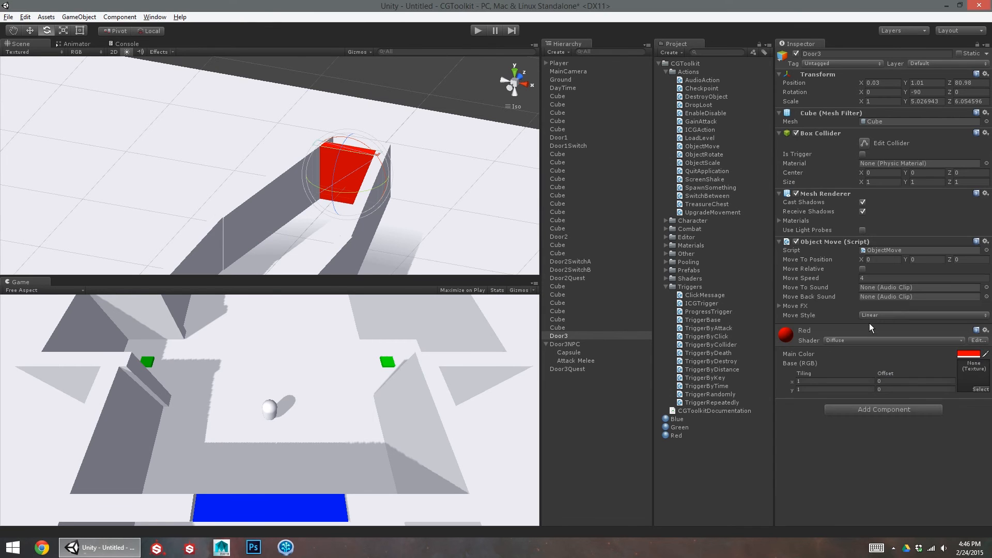
- Lower Door3 to Y -3.78 and enter X 0.03, Y -3.78, Z 80.98 as its Object Move's Move To Position
{"action": "left_click_drag", "start_coordinate": [418, 218], "coordinate": [398, 232], "text": "alt"}
{"action": "key", "text": "w"}
{"action": "left_click_drag", "start_coordinate": [374, 136], "coordinate": [382, 177]}
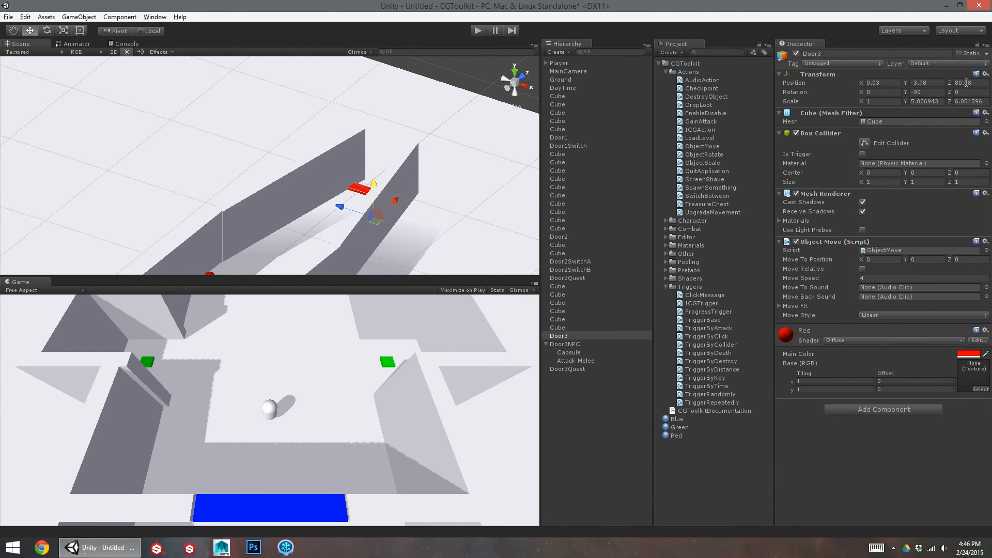
{"action": "left_click", "coordinate": [886, 259]}
{"action": "type", "text": "0.03"}
{"action": "key", "text": "Tab"}
{"action": "key", "text": "Tab"}
{"action": "key", "text": "Tab"}
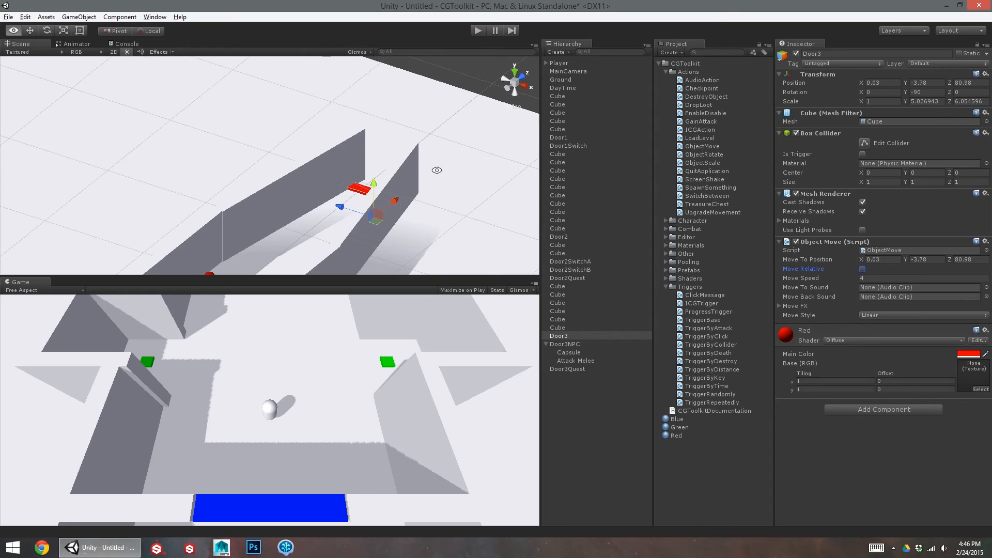
- Raise Door3 back up to about Y 0.84 so that it closes the corridor
{"action": "left_click_drag", "start_coordinate": [427, 174], "coordinate": [435, 162], "text": "alt"}
{"action": "left_click_drag", "start_coordinate": [364, 187], "coordinate": [367, 144]}
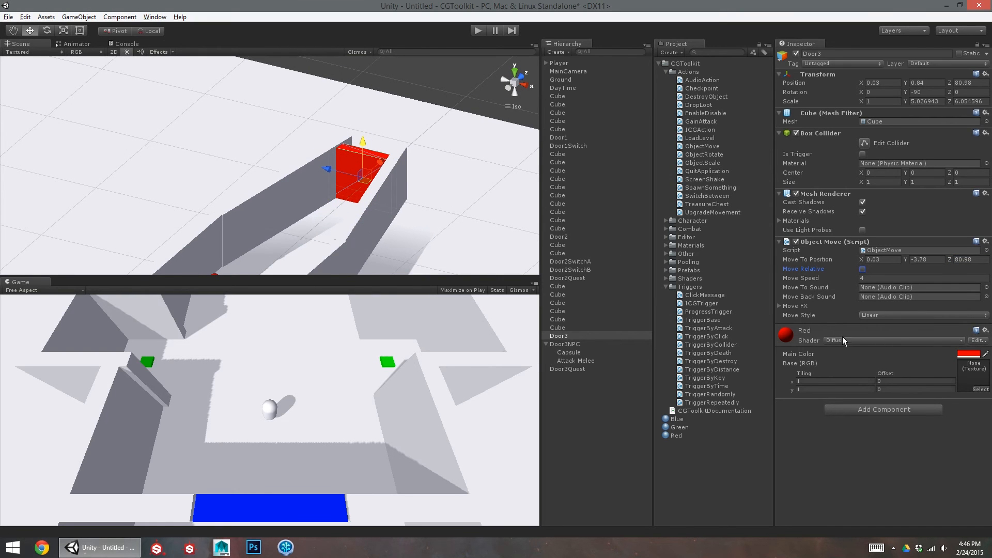
{"action": "left_click", "coordinate": [867, 279]}
{"action": "left_click", "coordinate": [816, 269]}
- Set the Completion of Door3Quest's Progress Trigger to 4
{"action": "left_click", "coordinate": [573, 368]}
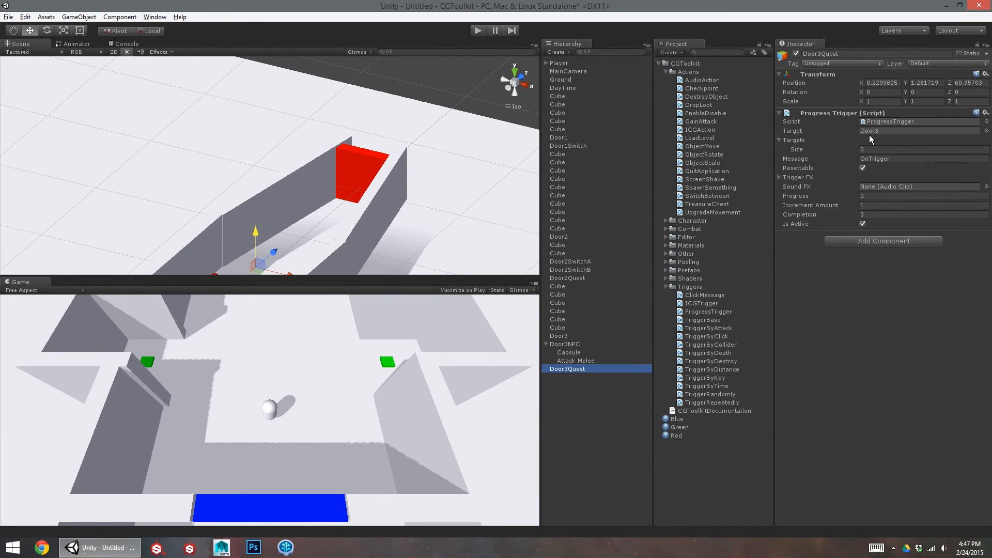
{"action": "left_click_drag", "start_coordinate": [333, 188], "coordinate": [313, 210], "text": "alt"}
{"action": "left_click", "coordinate": [574, 369]}
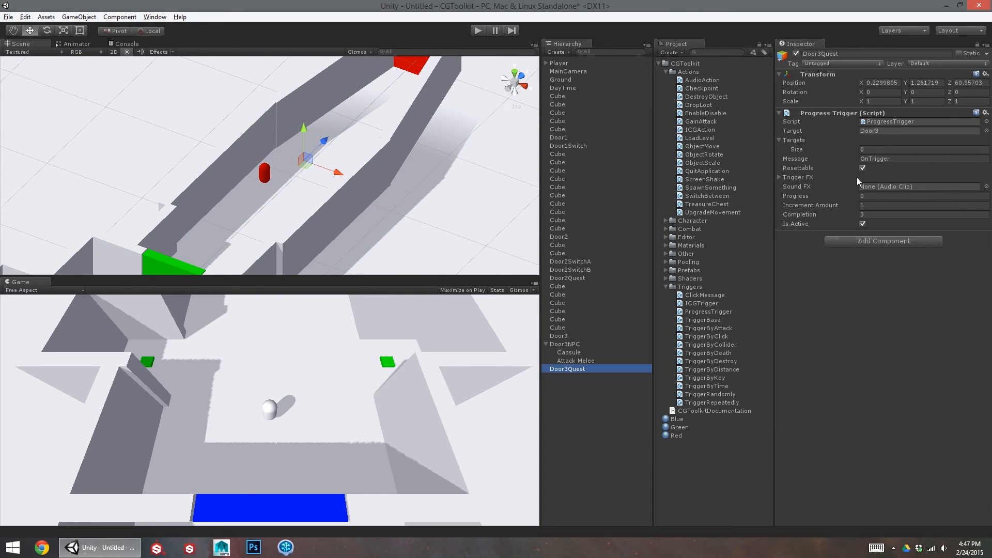
{"action": "left_click_drag", "start_coordinate": [409, 202], "coordinate": [442, 206], "text": "alt"}
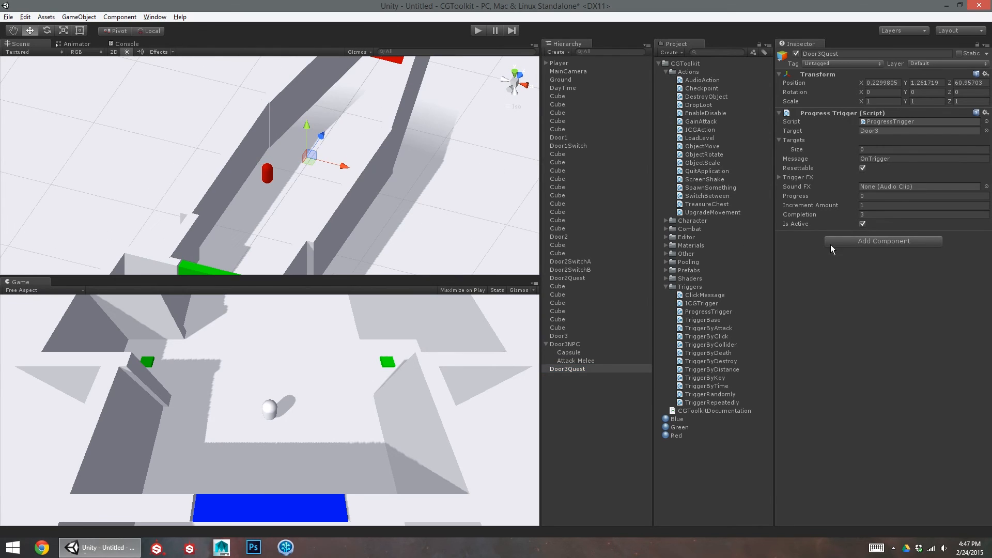
{"action": "left_click", "coordinate": [877, 215]}
{"action": "type", "text": "4"}
{"action": "key", "text": "Tab"}
- Collapse Door3NPC's Movement Normal, Mortality, AIEnemy and Capsule Collider component settings
{"action": "left_click", "coordinate": [566, 343]}
{"action": "scroll", "coordinate": [837, 389], "scroll_direction": "down", "scroll_amount": 2}
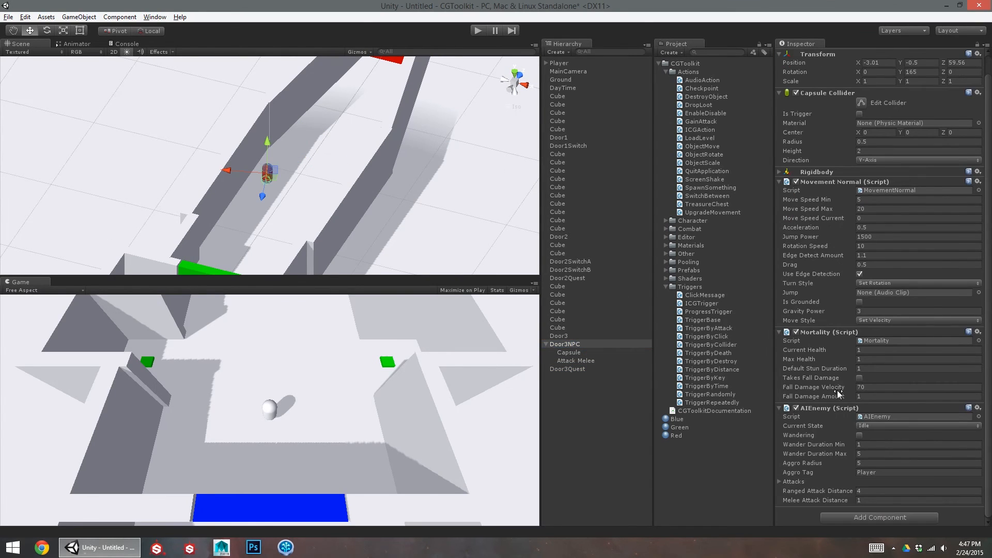
{"action": "left_click", "coordinate": [827, 182]}
{"action": "left_click", "coordinate": [835, 217]}
{"action": "left_click", "coordinate": [829, 222]}
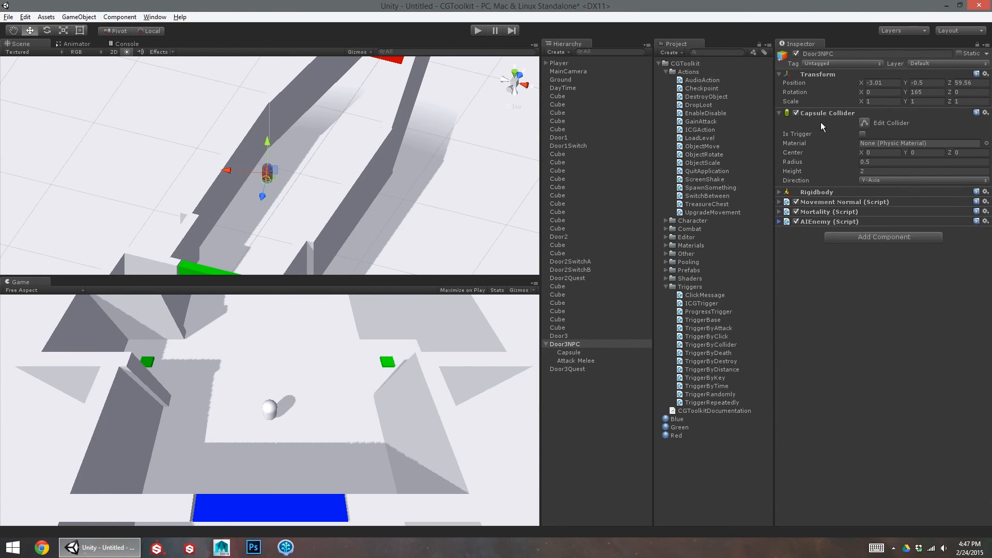
{"action": "left_click", "coordinate": [825, 113]}
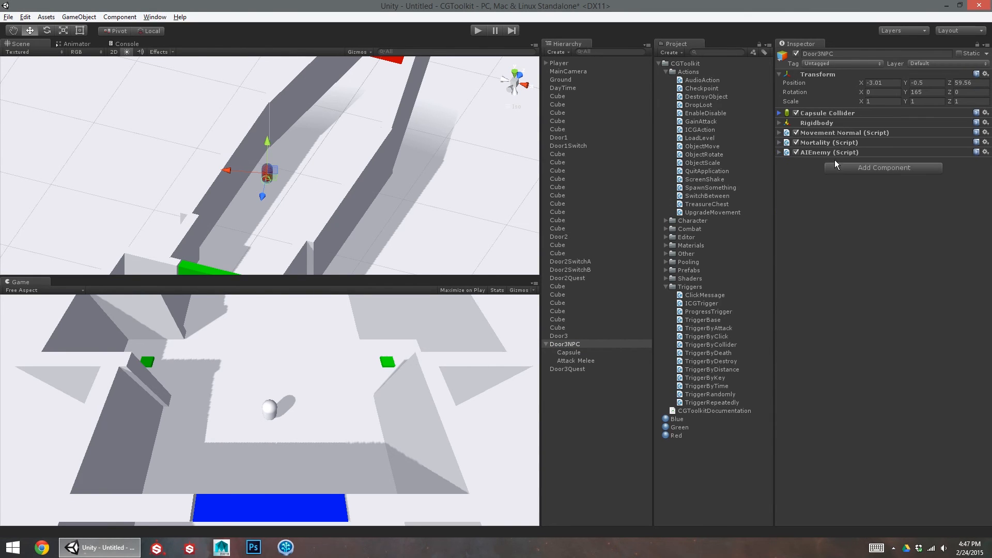
- Start a CGToolkit interaction on Door3NPC and set its trigger method to By Death
{"action": "left_click", "coordinate": [98, 18]}
{"action": "mouse_move", "coordinate": [137, 200]}
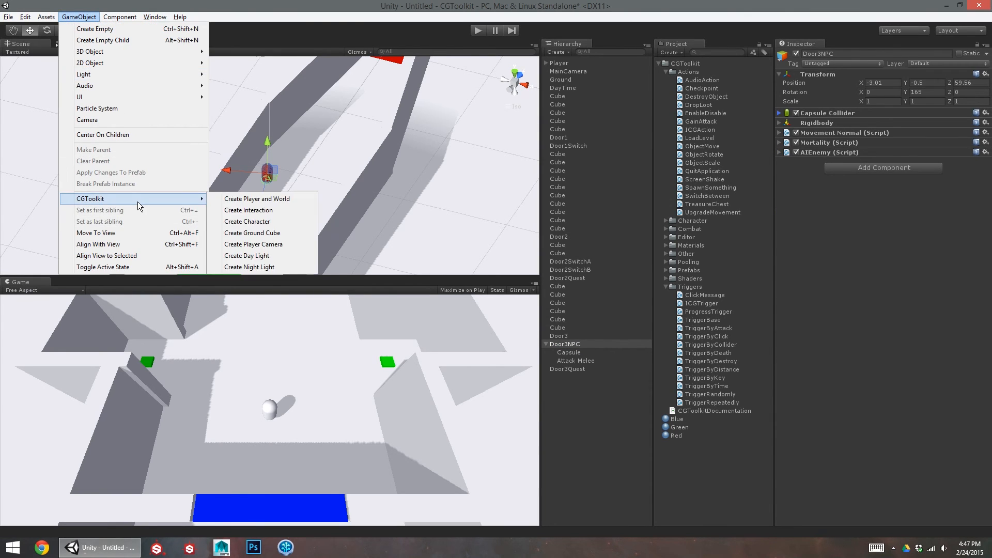
{"action": "left_click", "coordinate": [259, 213]}
{"action": "left_click", "coordinate": [339, 313]}
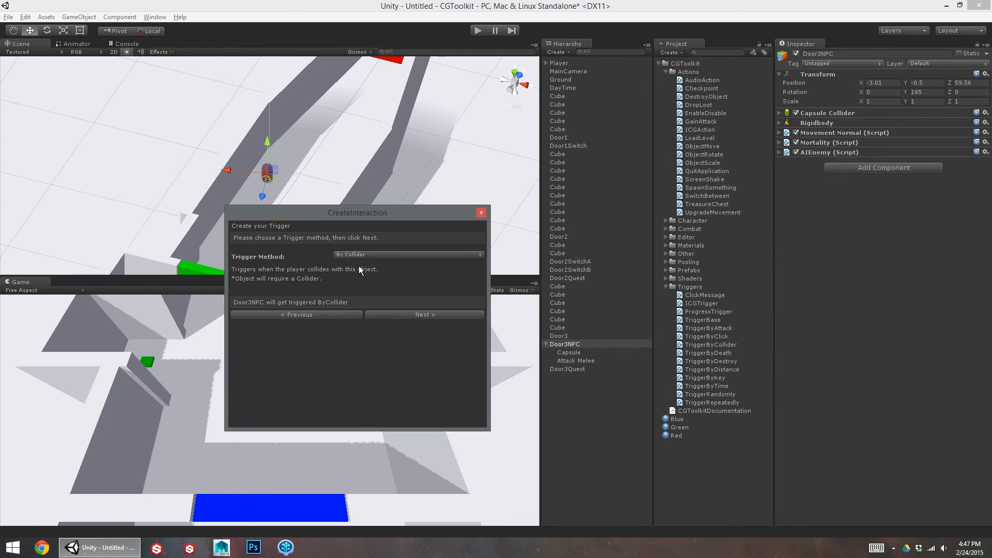
{"action": "left_click", "coordinate": [365, 254]}
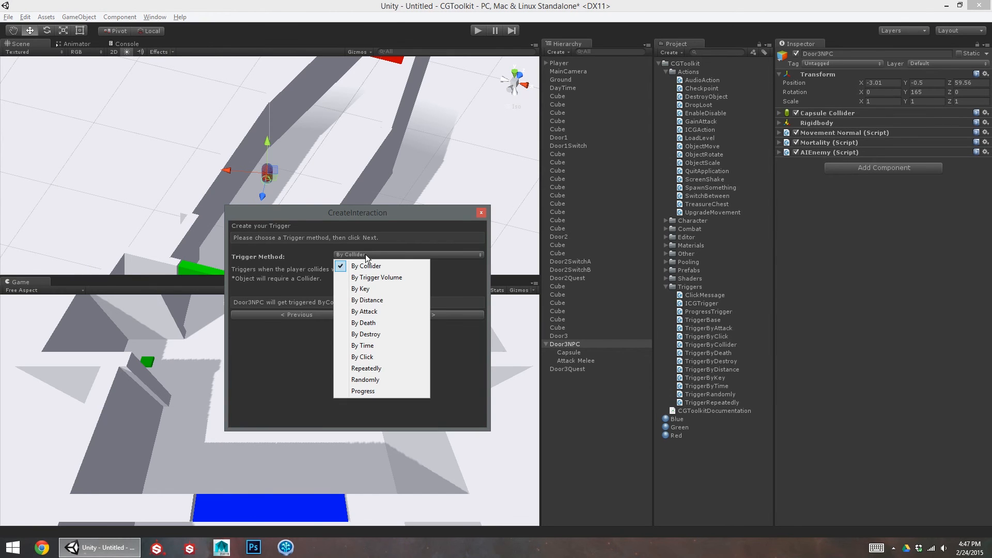
{"action": "left_click", "coordinate": [377, 323]}
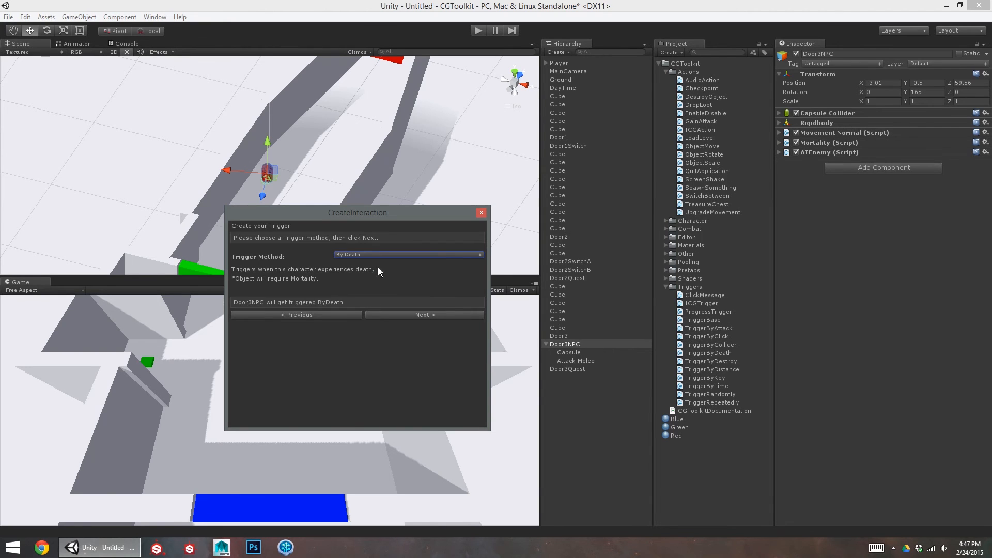
{"action": "left_click", "coordinate": [393, 314]}
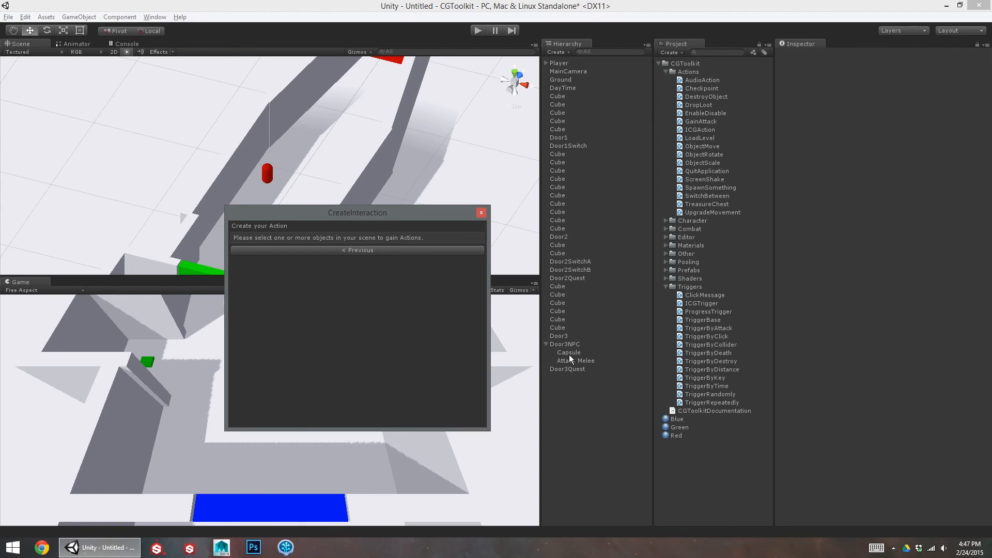
- Give Door3Quest the Progress action, create the interaction, and check the targets of Door3NPC's Trigger By Death component
{"action": "left_click", "coordinate": [566, 367]}
{"action": "left_click", "coordinate": [370, 254]}
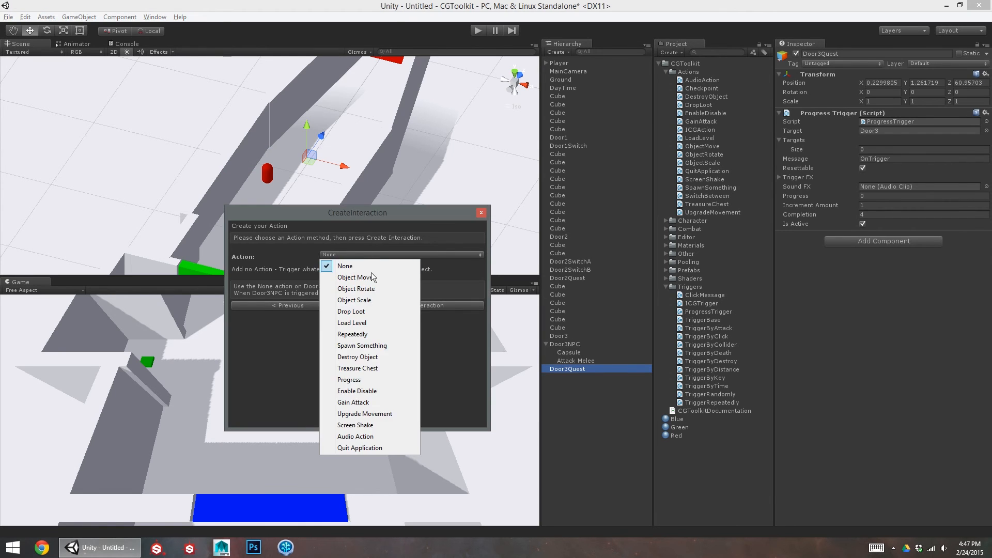
{"action": "left_click", "coordinate": [364, 380]}
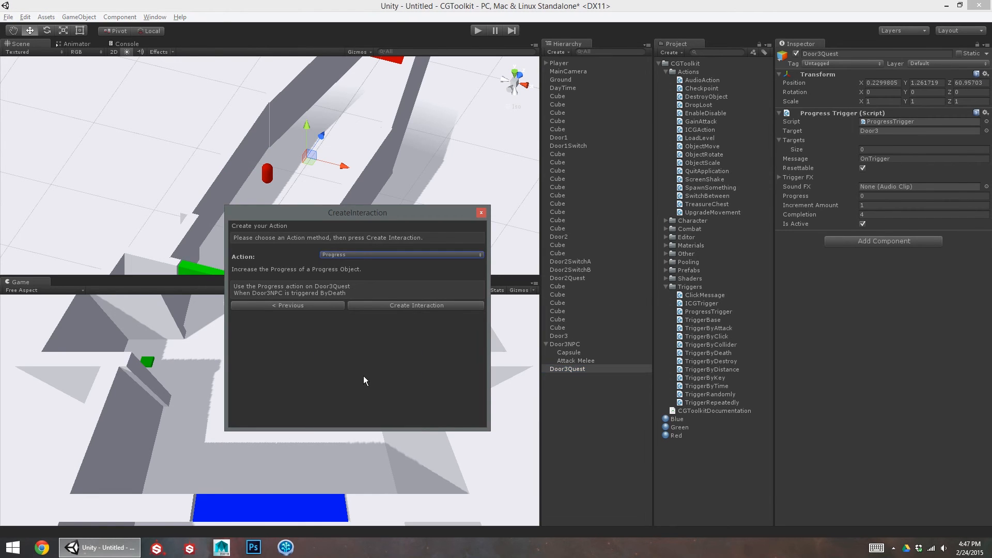
{"action": "left_click", "coordinate": [419, 306]}
{"action": "left_click", "coordinate": [573, 345]}
{"action": "left_click", "coordinate": [841, 163]}
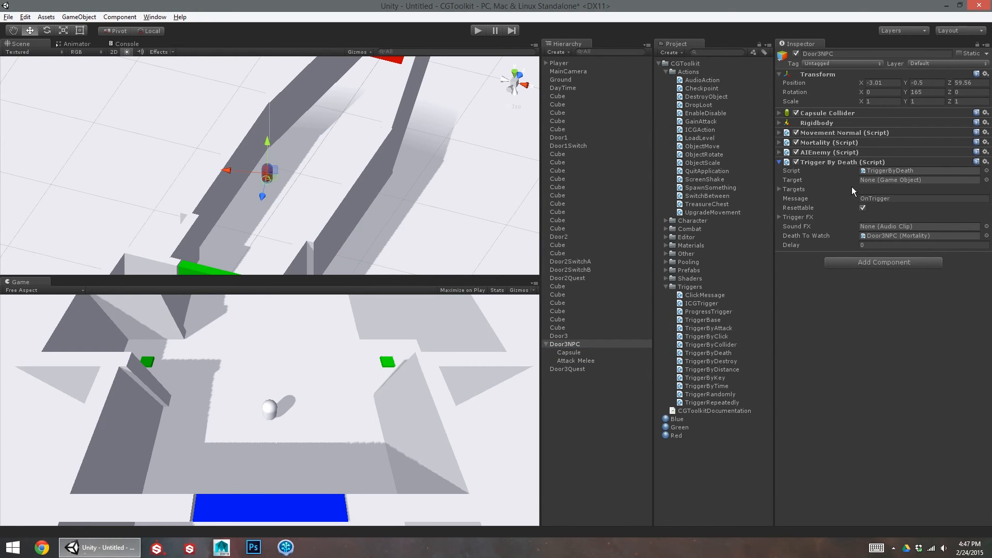
{"action": "left_click", "coordinate": [851, 189]}
{"action": "left_click", "coordinate": [879, 208]}
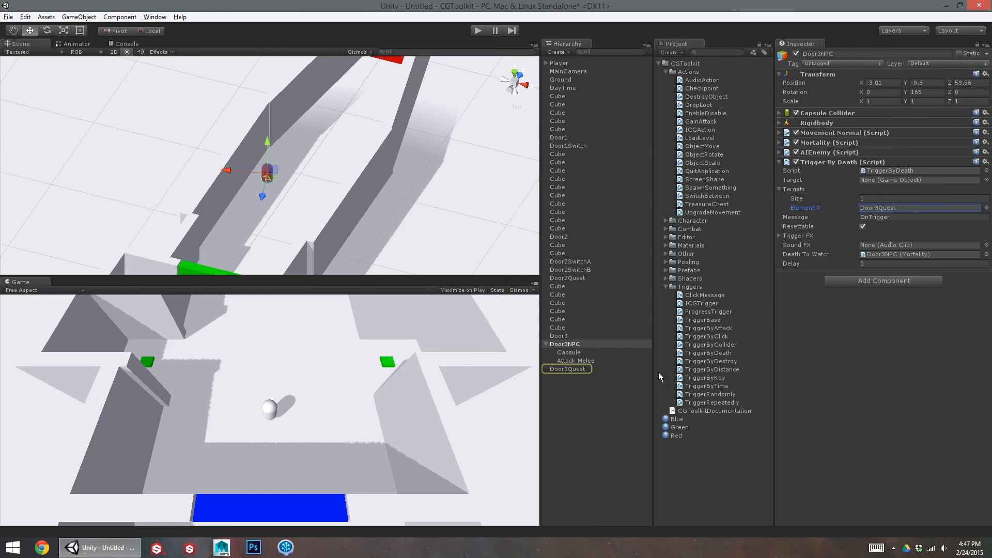
- Duplicate Door3NPC three times and spread the copies across the corridor in front of the red door
{"action": "left_click", "coordinate": [575, 344]}
{"action": "middle_click_drag", "start_coordinate": [273, 217], "coordinate": [272, 227]}
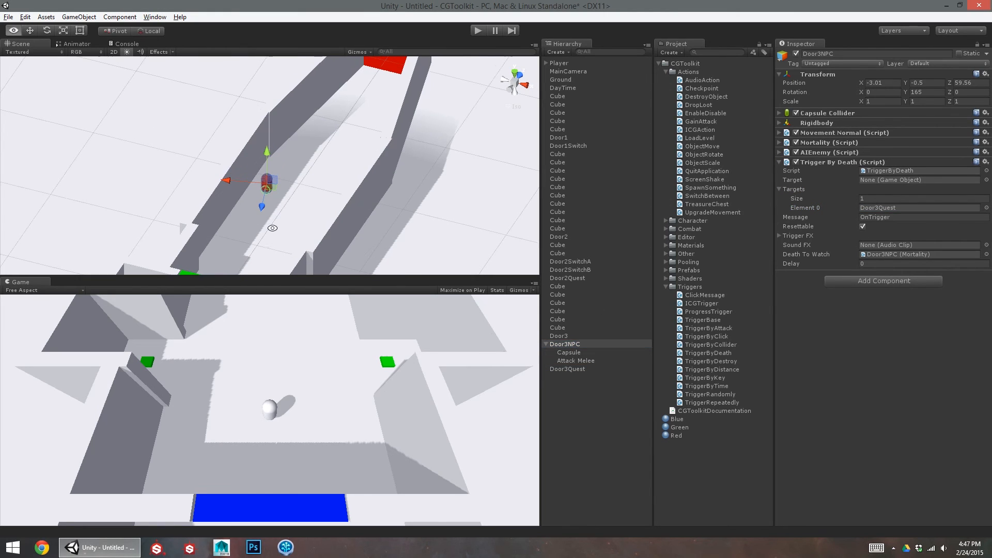
{"action": "key", "text": "ctrl+d"}
{"action": "left_click_drag", "start_coordinate": [234, 181], "coordinate": [360, 237]}
{"action": "key", "text": "ctrl+d"}
{"action": "key", "text": "e"}
{"action": "key", "text": "w"}
{"action": "key", "text": "ctrl+d"}
{"action": "left_click_drag", "start_coordinate": [273, 223], "coordinate": [342, 154]}
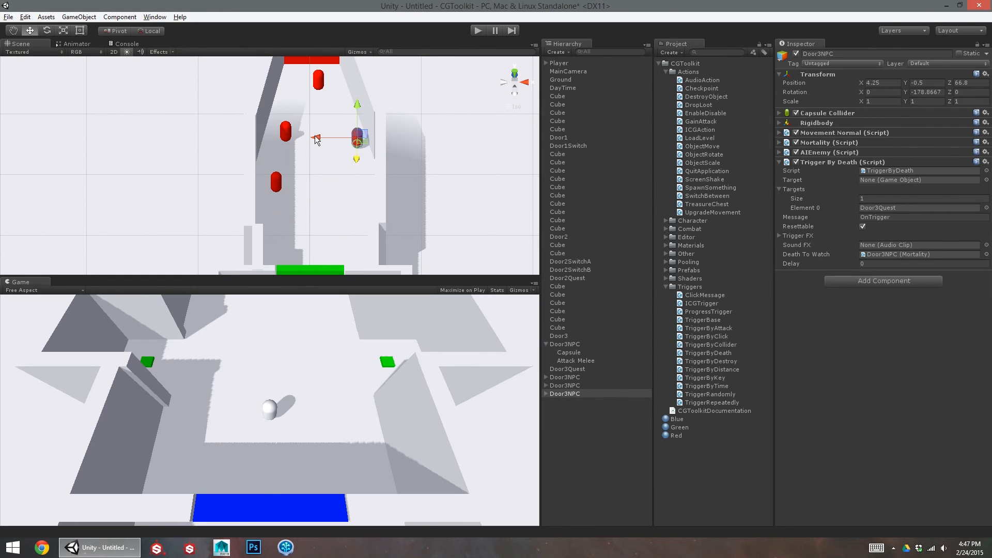
- Move the original Door3NPC's Capsule to the middle of the corridor, just beyond the green door
{"action": "left_click", "coordinate": [276, 185]}
{"action": "left_click_drag", "start_coordinate": [237, 186], "coordinate": [283, 197]}
{"action": "left_click_drag", "start_coordinate": [314, 222], "coordinate": [320, 101], "text": "alt"}
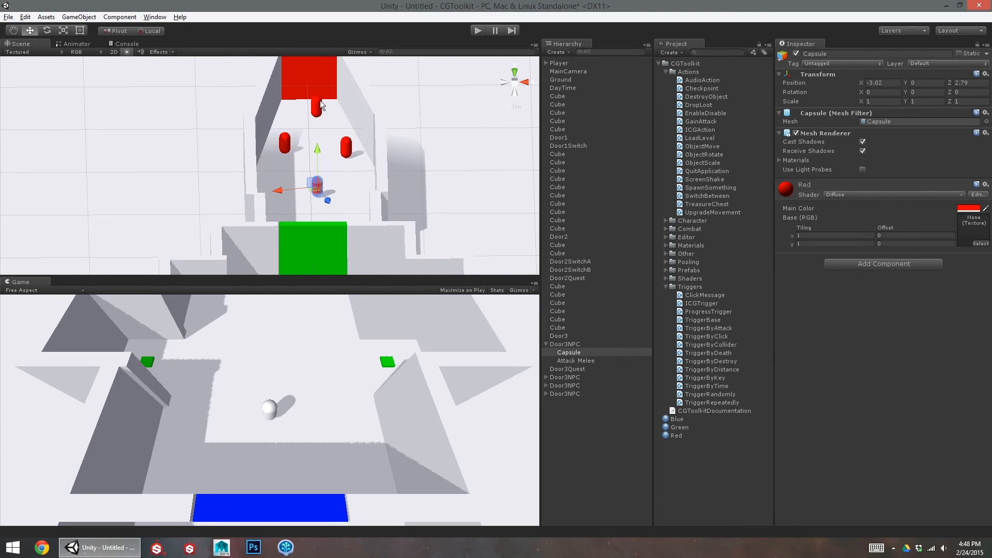
- Collapse the original Door3NPC and check the trigger settings of Door3Quest and Door3NPC
{"action": "left_click", "coordinate": [547, 343]}
{"action": "left_click", "coordinate": [546, 344]}
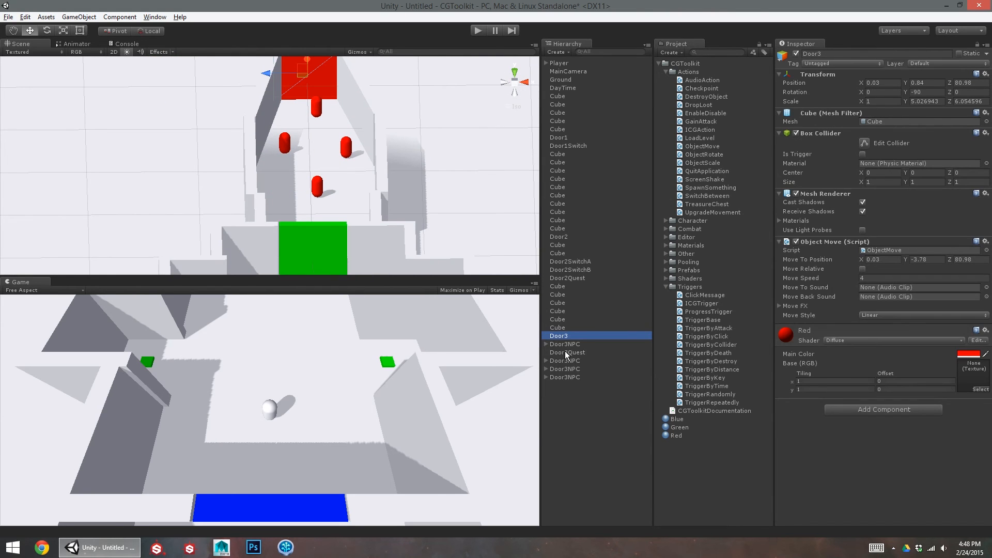
{"action": "left_click", "coordinate": [566, 352]}
{"action": "left_click", "coordinate": [596, 343]}
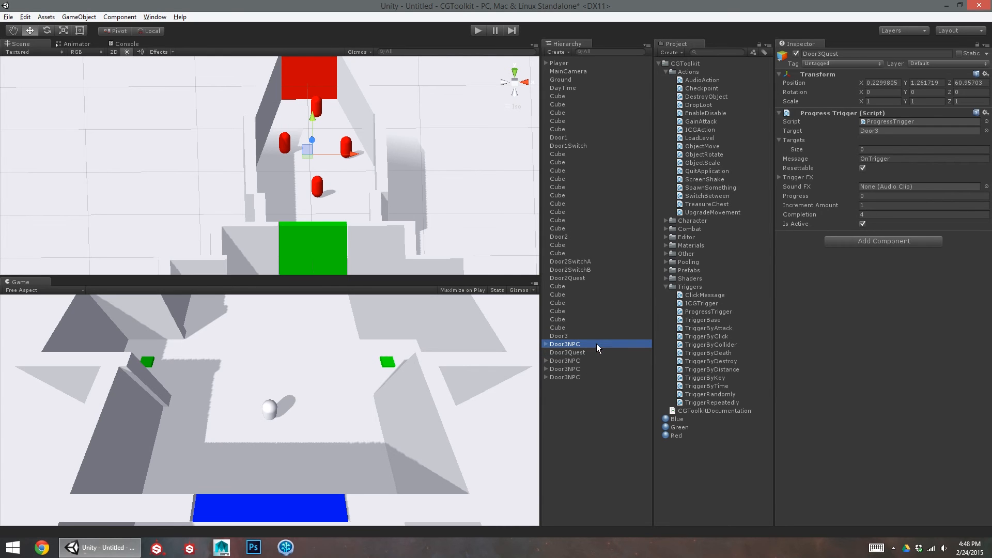
- Move Player and MainCamera together through to the corridor, just beyond the green door
{"action": "left_click_drag", "start_coordinate": [420, 214], "coordinate": [232, 161], "text": "alt"}
{"action": "middle_click_drag", "start_coordinate": [232, 161], "coordinate": [371, 160]}
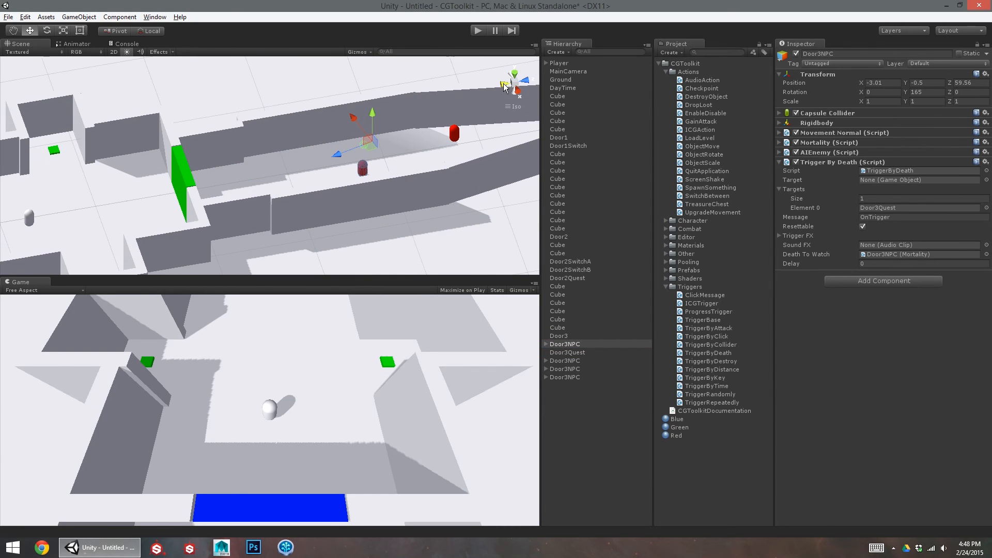
{"action": "left_click", "coordinate": [559, 63]}
{"action": "left_click", "coordinate": [568, 71], "text": "ctrl"}
{"action": "left_click_drag", "start_coordinate": [377, 187], "coordinate": [297, 182], "text": "alt"}
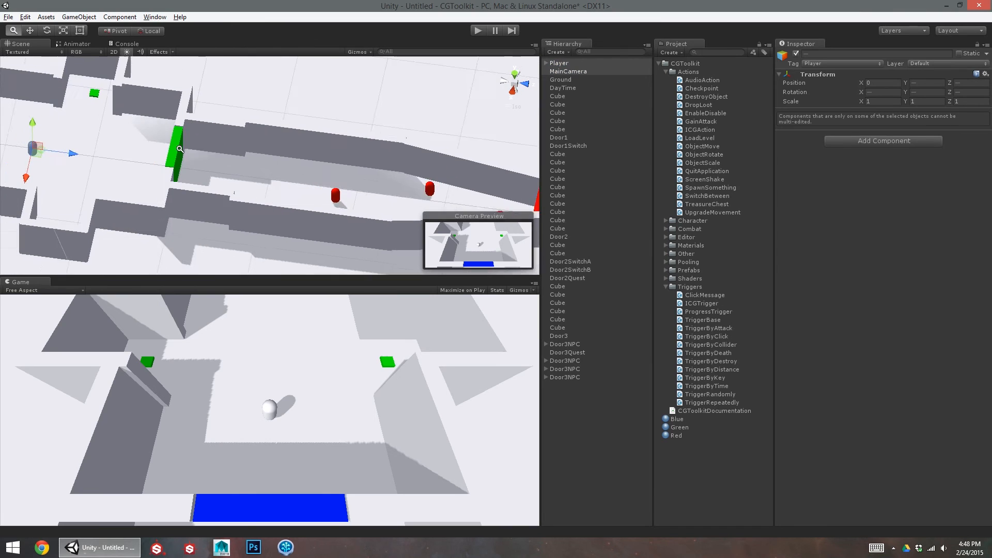
{"action": "middle_click_drag", "start_coordinate": [297, 182], "coordinate": [356, 165]}
{"action": "left_click_drag", "start_coordinate": [141, 133], "coordinate": [298, 146]}
{"action": "middle_click_drag", "start_coordinate": [298, 146], "coordinate": [244, 156]}
{"action": "left_click_drag", "start_coordinate": [243, 156], "coordinate": [217, 152], "text": "alt"}
{"action": "middle_click_drag", "start_coordinate": [217, 151], "coordinate": [217, 164]}
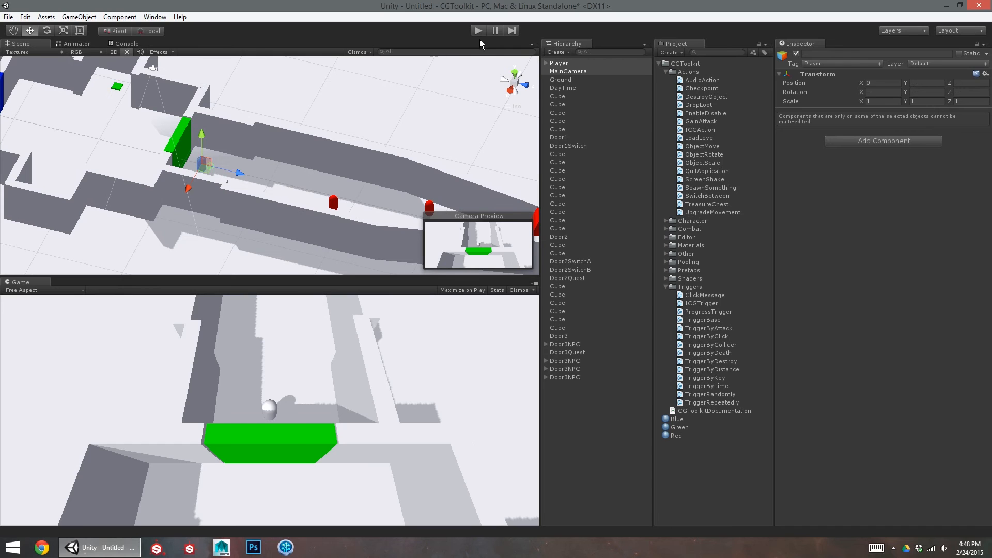
- Review Player's component settings and its Attack Ranged child object
{"action": "left_click", "coordinate": [568, 63]}
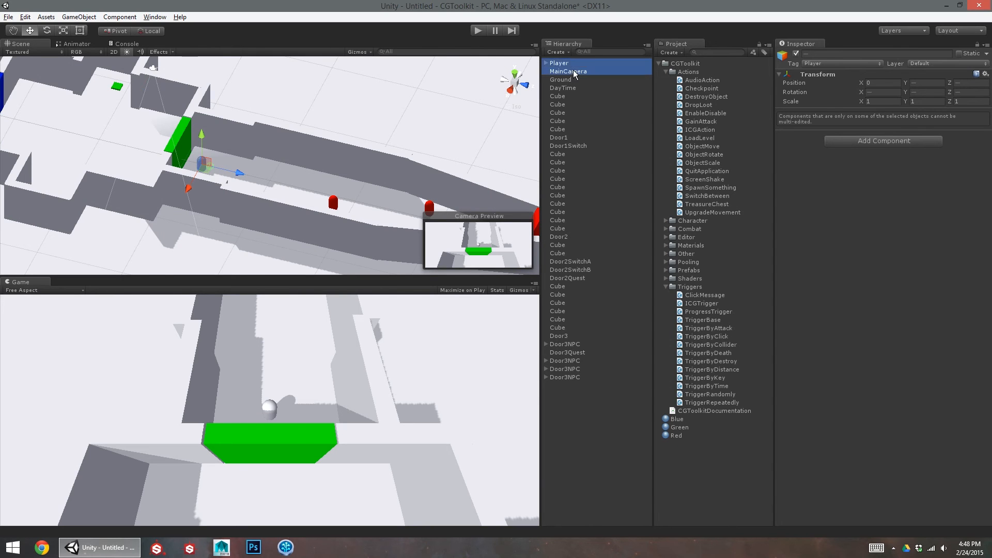
{"action": "left_click", "coordinate": [838, 133]}
{"action": "left_click", "coordinate": [835, 113]}
{"action": "scroll", "coordinate": [852, 331], "scroll_direction": "down", "scroll_amount": 3}
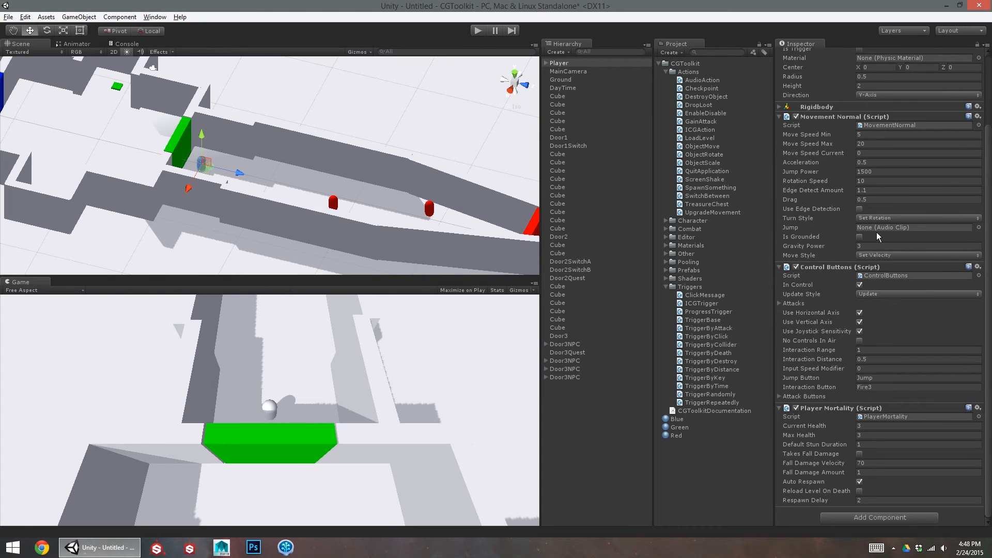
{"action": "left_click", "coordinate": [546, 63]}
{"action": "left_click", "coordinate": [576, 80]}
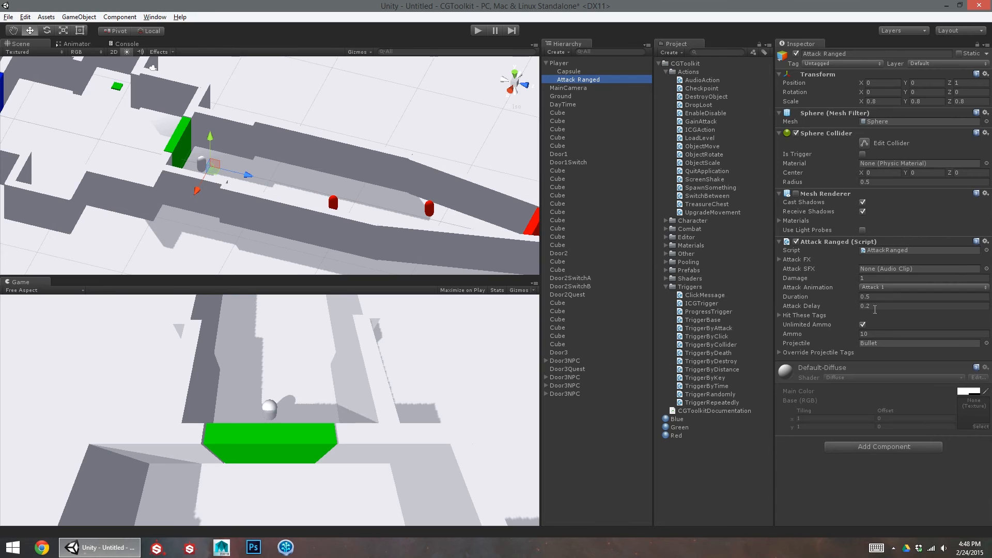
- Locate the Bullet prefab used as Attack Ranged's projectile and examine its Hit These Tags and Hit Effect settings
{"action": "left_click", "coordinate": [873, 343]}
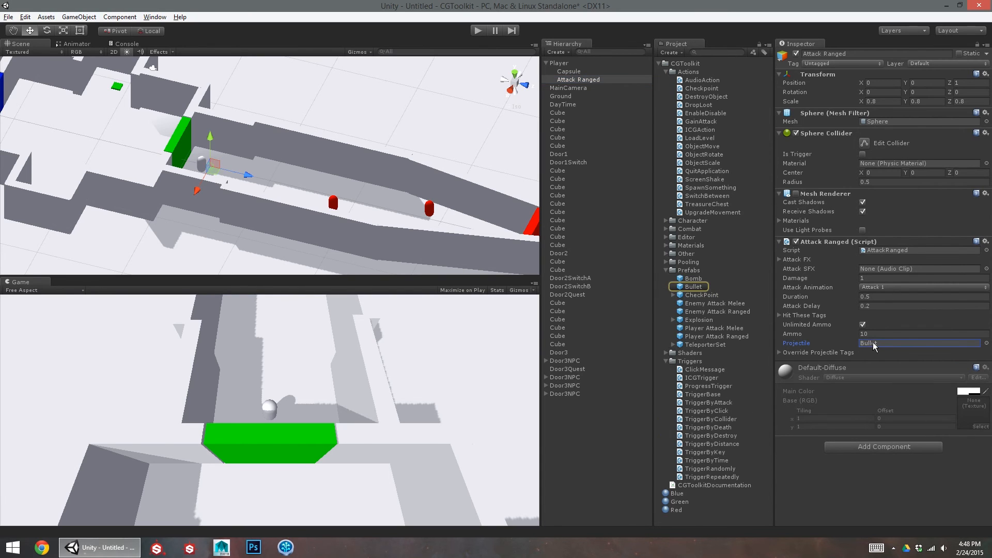
{"action": "left_click", "coordinate": [695, 287]}
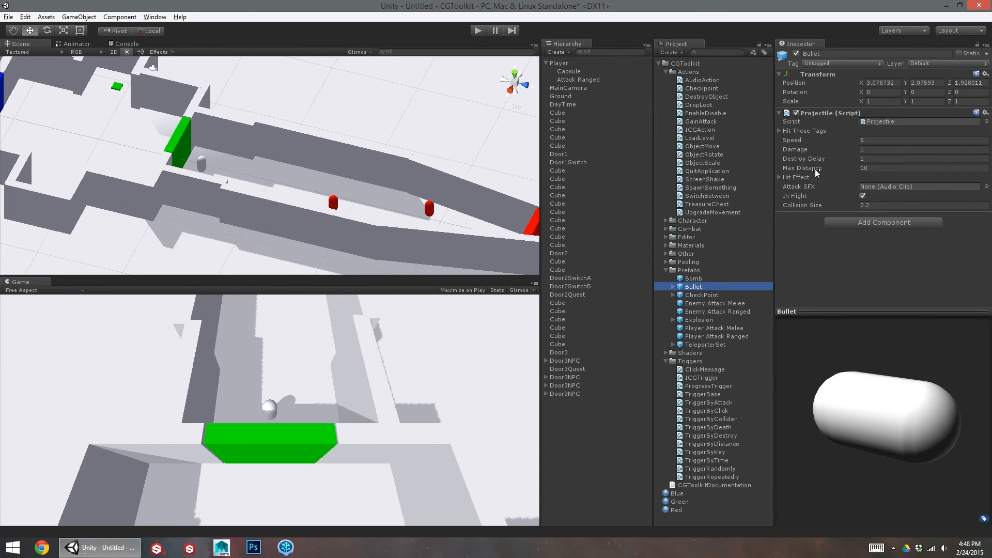
{"action": "left_click", "coordinate": [809, 178]}
{"action": "left_click", "coordinate": [800, 133]}
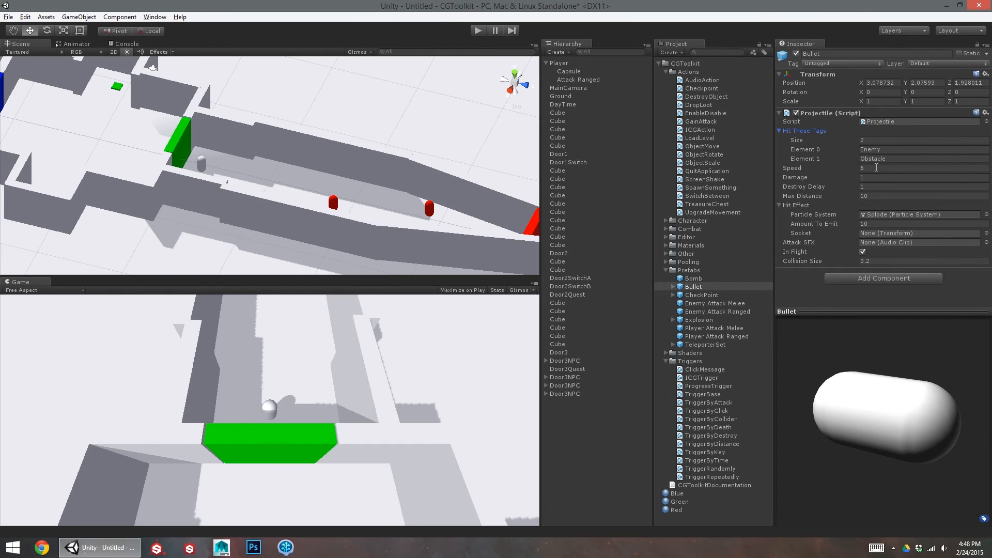
- Select the four Door3NPC objects and add a new tag named Enemy to the project
{"action": "left_click", "coordinate": [428, 208]}
{"action": "left_click", "coordinate": [567, 394]}
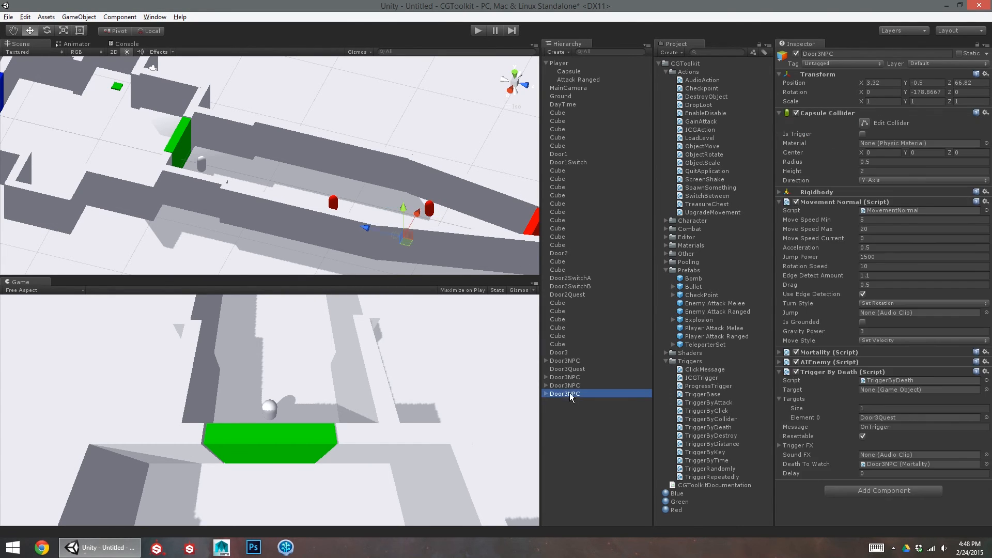
{"action": "left_click", "coordinate": [568, 377], "text": "shift"}
{"action": "left_click", "coordinate": [574, 361], "text": "ctrl"}
{"action": "left_click", "coordinate": [823, 64]}
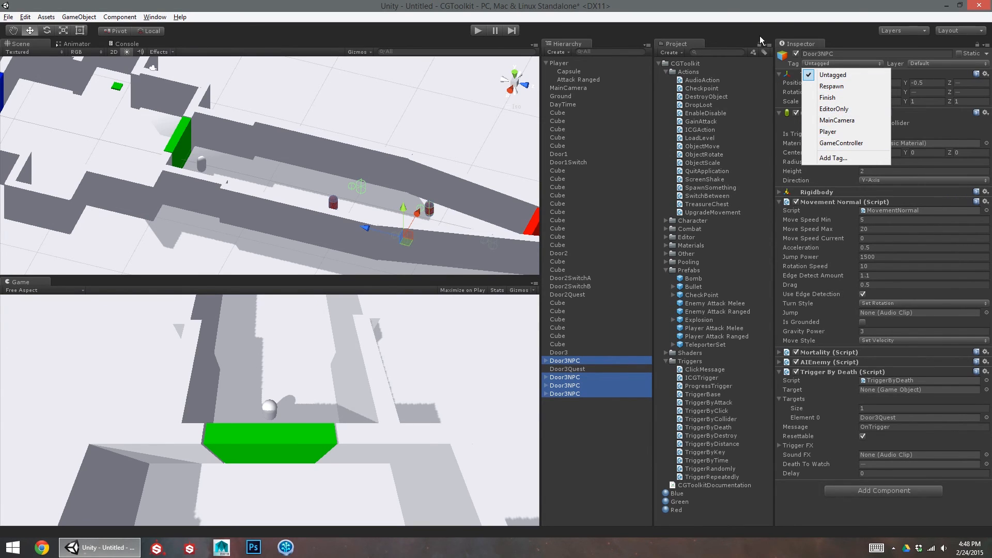
{"action": "left_click", "coordinate": [833, 158]}
{"action": "left_click", "coordinate": [861, 97]}
{"action": "type", "text": "Enemy"}
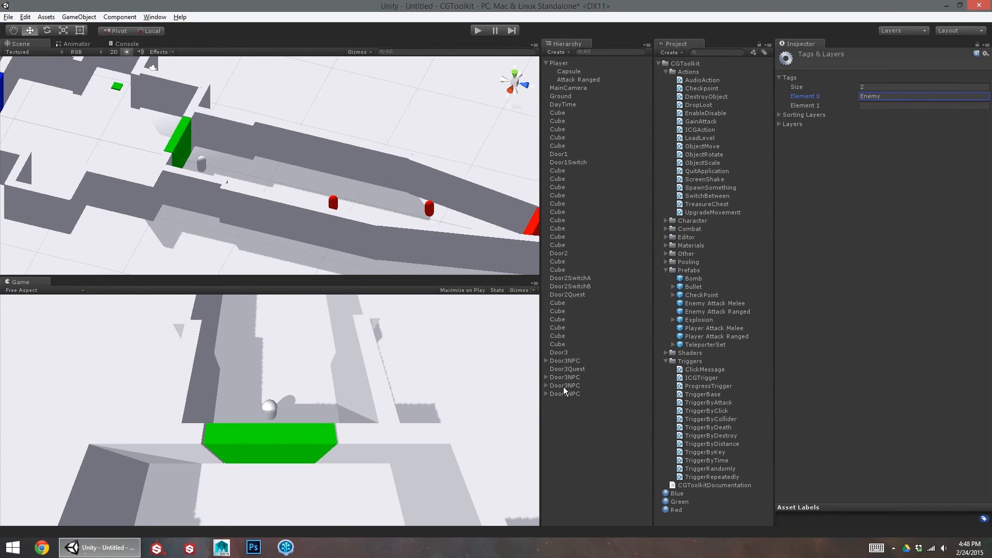
- Assign the Enemy tag to all four Door3NPC objects
{"action": "left_click", "coordinate": [574, 402]}
{"action": "left_click", "coordinate": [574, 395]}
{"action": "left_click", "coordinate": [579, 361], "text": "shift"}
{"action": "left_click", "coordinate": [586, 369], "text": "ctrl"}
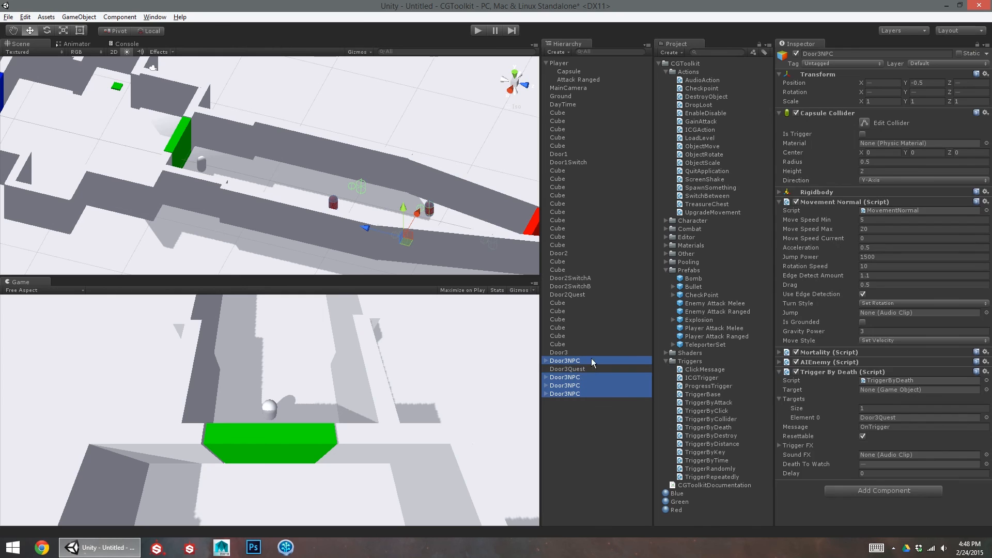
{"action": "left_click", "coordinate": [822, 63]}
{"action": "left_click", "coordinate": [834, 151]}
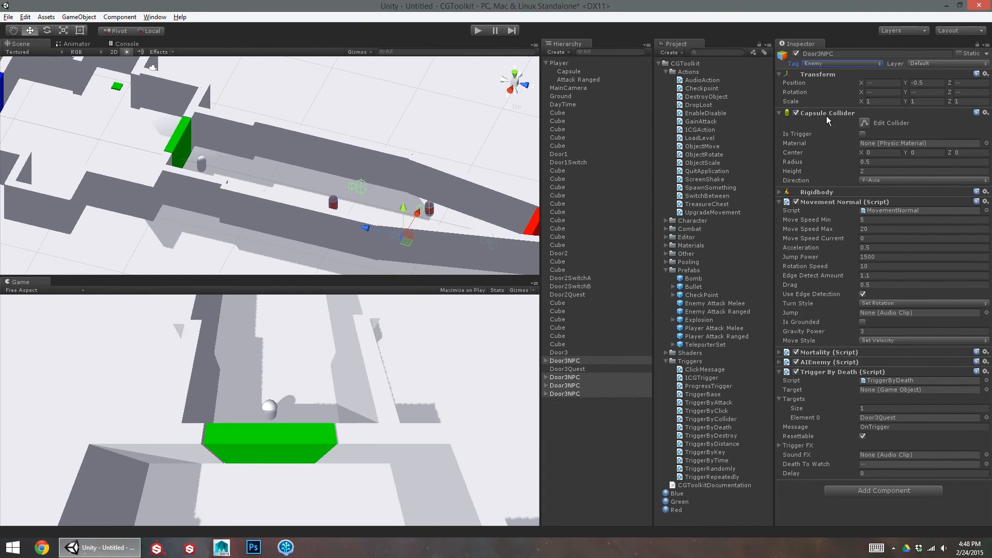
- Go through the Door3NPC objects in the hierarchy and compare each one's position with its red capsule in the scene
{"action": "scroll", "coordinate": [496, 206], "scroll_direction": "up", "scroll_amount": 12, "text": "alt"}
{"action": "left_click_drag", "start_coordinate": [331, 208], "coordinate": [647, 204], "text": "alt"}
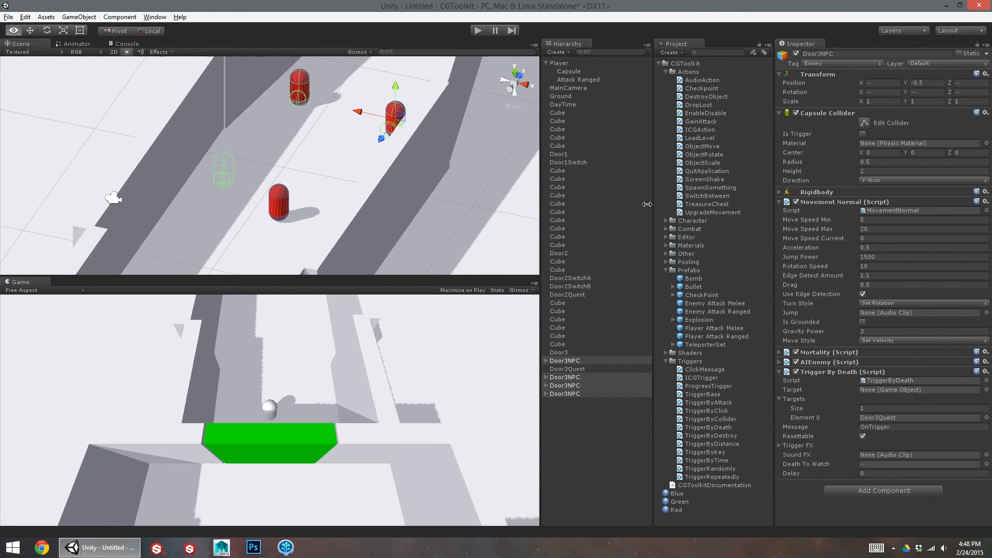
{"action": "left_click", "coordinate": [572, 368]}
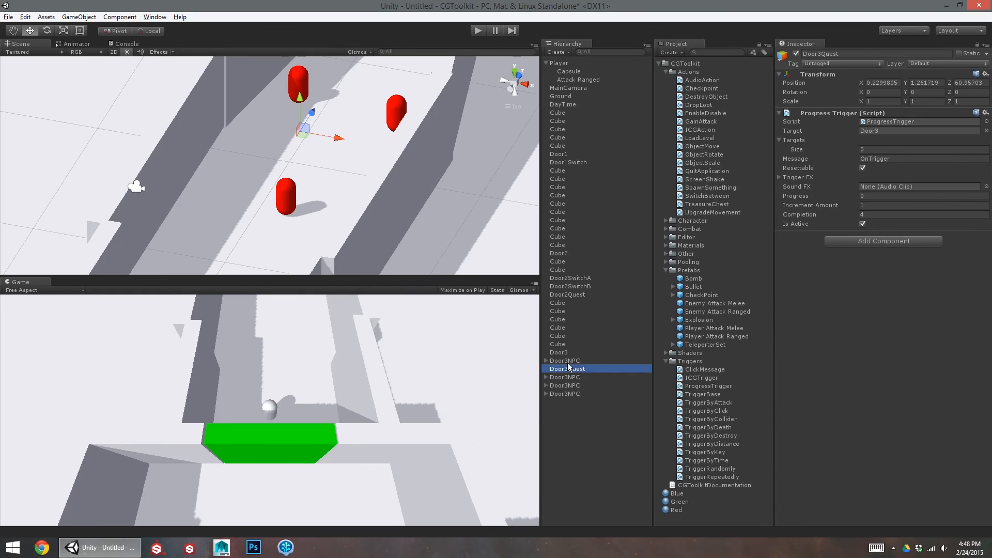
{"action": "key", "text": "Up"}
{"action": "key", "text": "Right"}
{"action": "key", "text": "Down"}
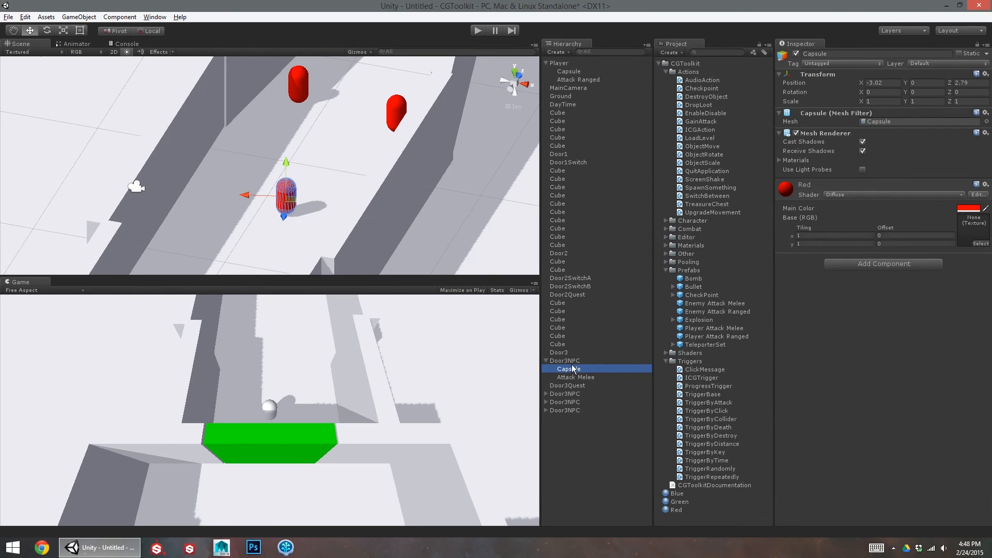
{"action": "left_click", "coordinate": [572, 361]}
{"action": "left_click", "coordinate": [578, 385]}
{"action": "left_click", "coordinate": [577, 402]}
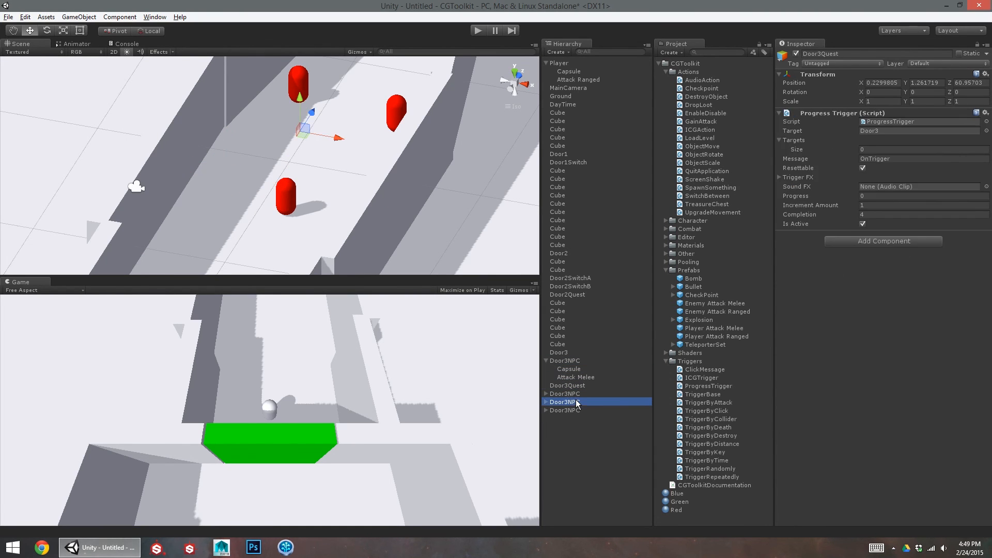
{"action": "left_click", "coordinate": [576, 395]}
{"action": "left_click", "coordinate": [576, 403]}
{"action": "left_click", "coordinate": [577, 411]}
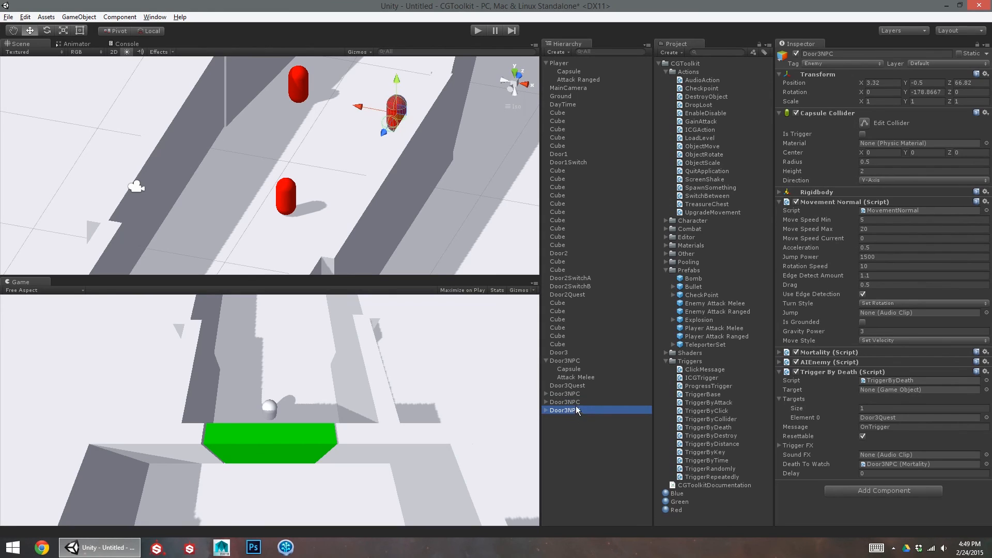
{"action": "left_click", "coordinate": [576, 403]}
{"action": "left_click", "coordinate": [576, 394]}
{"action": "left_click", "coordinate": [572, 360]}
- Select each red capsule in the corridor to check which NPC object or child it belongs to
{"action": "left_click_drag", "start_coordinate": [339, 207], "coordinate": [457, 207], "text": "alt"}
{"action": "scroll", "coordinate": [311, 115], "scroll_direction": "down", "scroll_amount": 2}
{"action": "middle_click_drag", "start_coordinate": [310, 116], "coordinate": [342, 173]}
{"action": "left_click", "coordinate": [325, 247]}
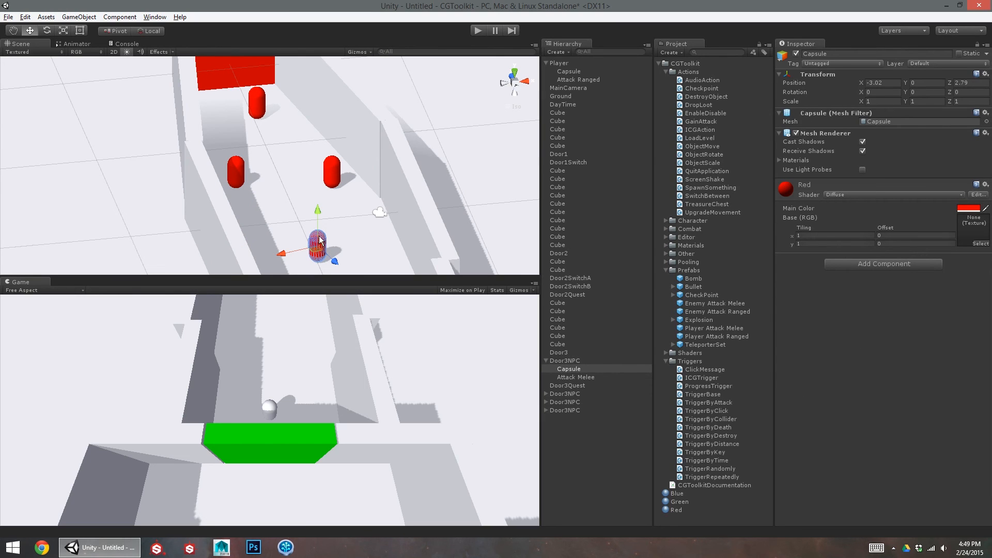
{"action": "left_click", "coordinate": [333, 186]}
{"action": "left_click", "coordinate": [231, 167]}
{"action": "left_click", "coordinate": [253, 103]}
{"action": "left_click", "coordinate": [332, 172]}
{"action": "left_click", "coordinate": [319, 239]}
{"action": "left_click", "coordinate": [571, 394]}
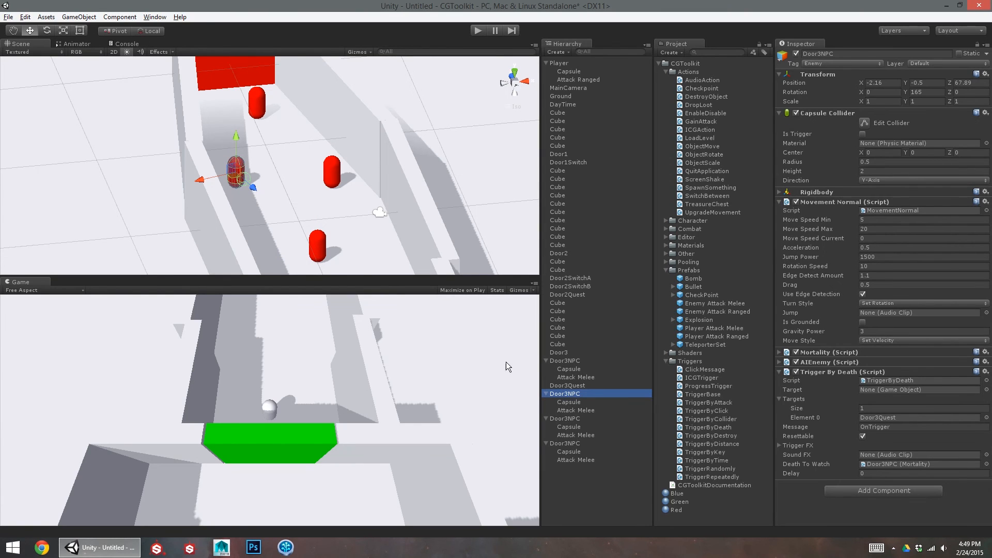
- Reset the original Door3NPC's Capsule to its parent's origin by setting position X and Z to 0
{"action": "left_click", "coordinate": [319, 251]}
{"action": "left_click", "coordinate": [885, 83]}
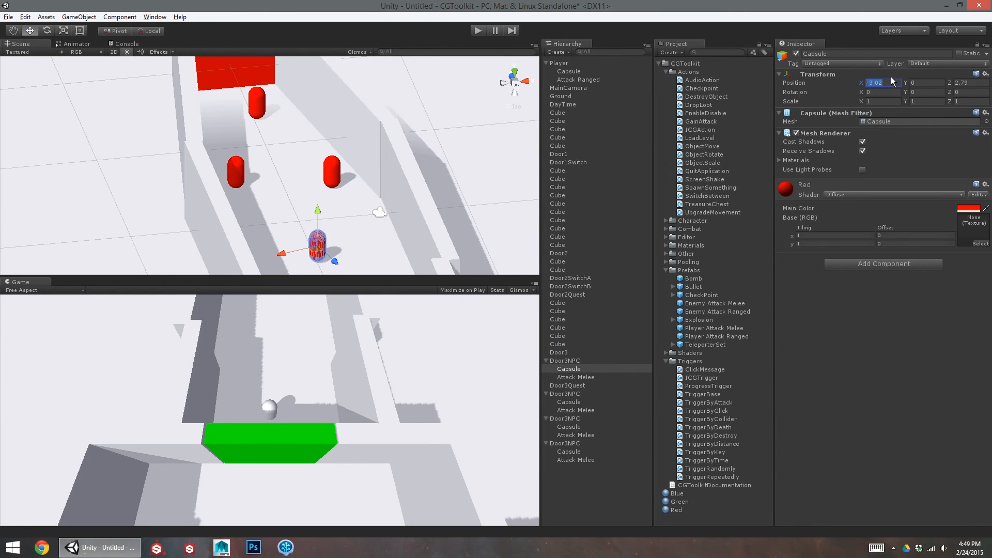
{"action": "type", "text": "0"}
{"action": "key", "text": "Tab"}
{"action": "key", "text": "Tab"}
{"action": "type", "text": "0"}
{"action": "key", "text": "Tab"}
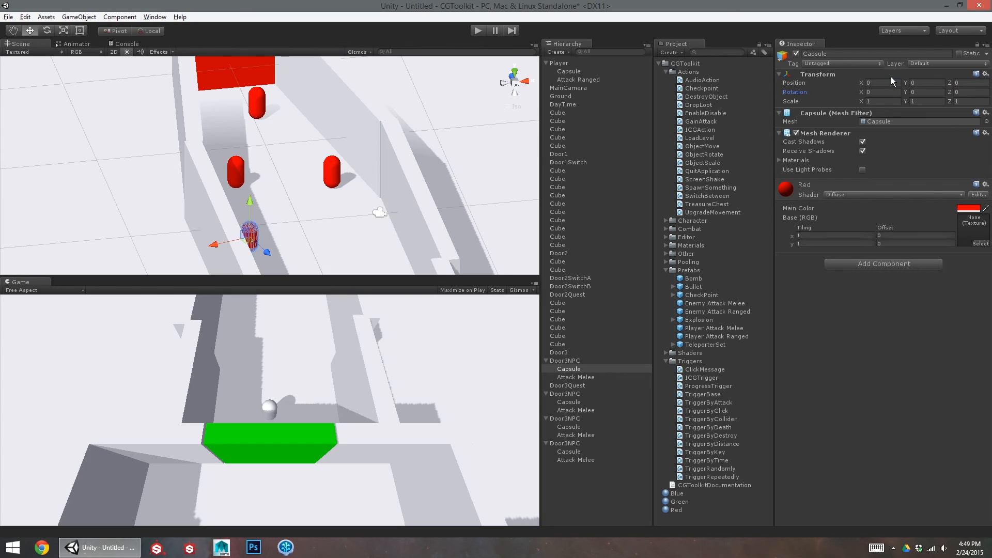
- Collapse the Door3NPC objects and place the original Door3NPC below Door3Quest, next to its copies in the hierarchy
{"action": "double_click", "coordinate": [563, 361]}
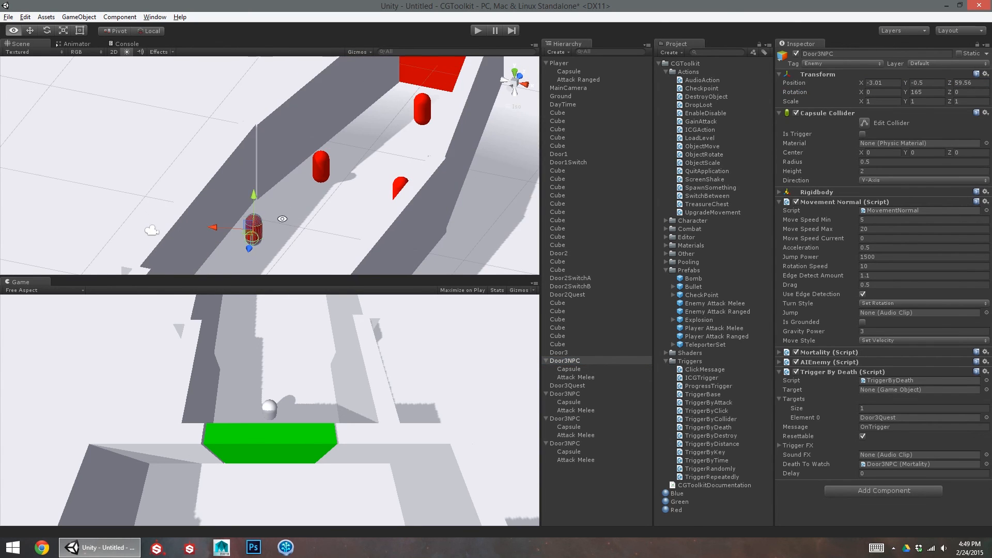
{"action": "left_click", "coordinate": [546, 394]}
{"action": "left_click", "coordinate": [546, 402]}
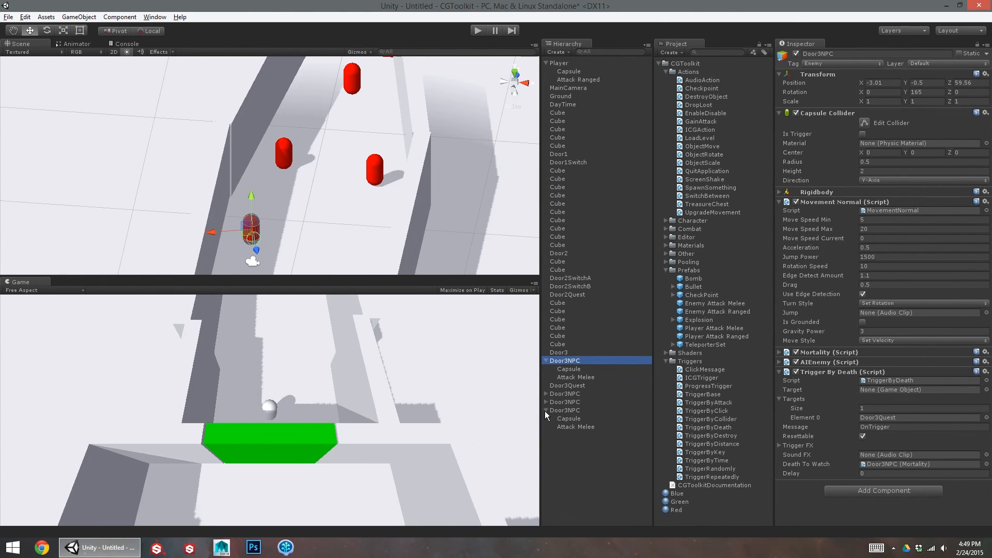
{"action": "left_click", "coordinate": [545, 410]}
{"action": "left_click", "coordinate": [559, 411]}
{"action": "left_click", "coordinate": [572, 395], "text": "shift"}
{"action": "left_click", "coordinate": [570, 361]}
{"action": "left_click", "coordinate": [547, 370]}
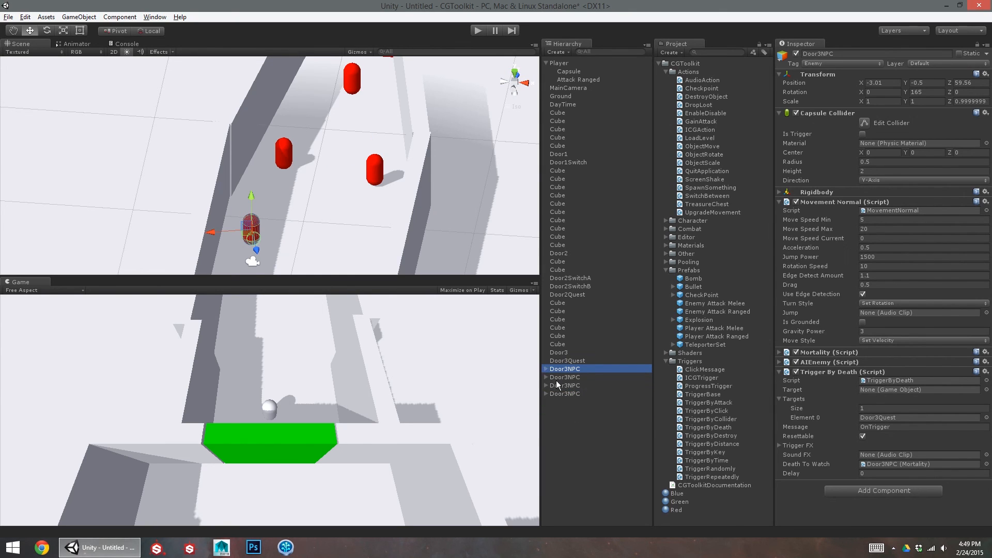
- Select all four Door3NPC objects and check their placement between the corridor walls
{"action": "left_click", "coordinate": [571, 394]}
{"action": "left_click", "coordinate": [569, 369], "text": "shift"}
{"action": "left_click_drag", "start_coordinate": [465, 196], "coordinate": [428, 198], "text": "alt"}
{"action": "left_click", "coordinate": [428, 190]}
{"action": "left_click", "coordinate": [449, 124]}
{"action": "left_click", "coordinate": [270, 135]}
{"action": "left_click", "coordinate": [233, 175]}
{"action": "left_click_drag", "start_coordinate": [347, 156], "coordinate": [360, 175], "text": "alt"}
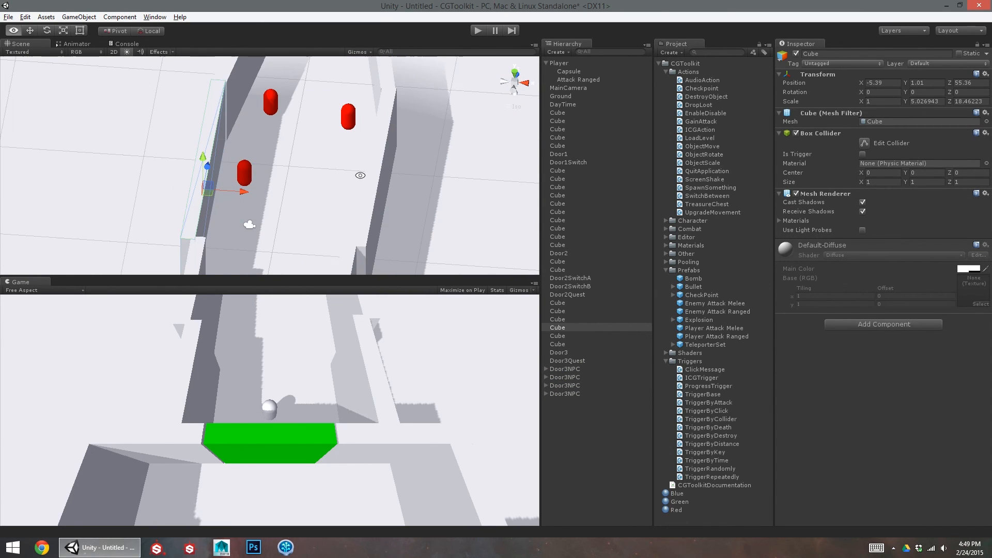
- Save the scene in the Assets folder under the name Scene
{"action": "key", "text": "ctrl+s"}
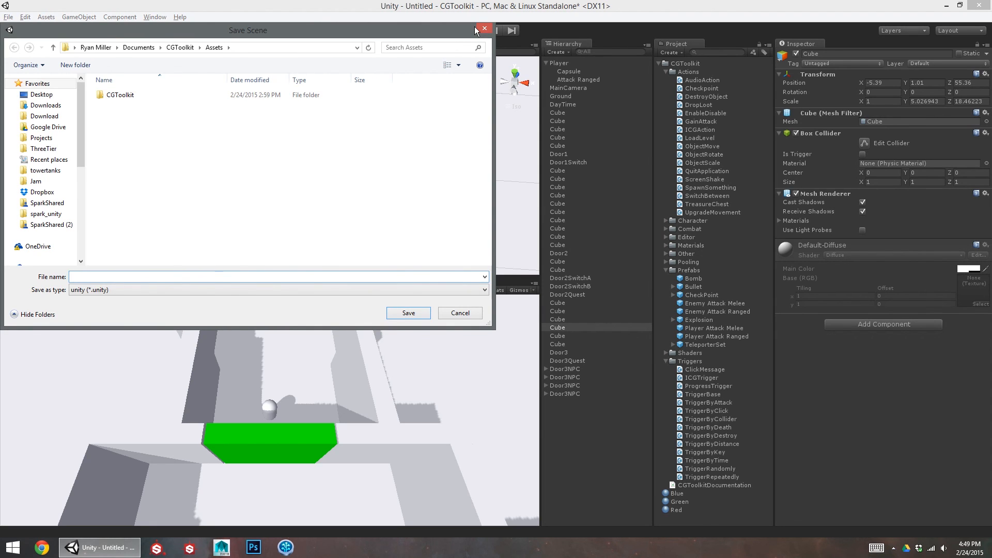
{"action": "type", "text": "Scene"}
{"action": "key", "text": "Return"}
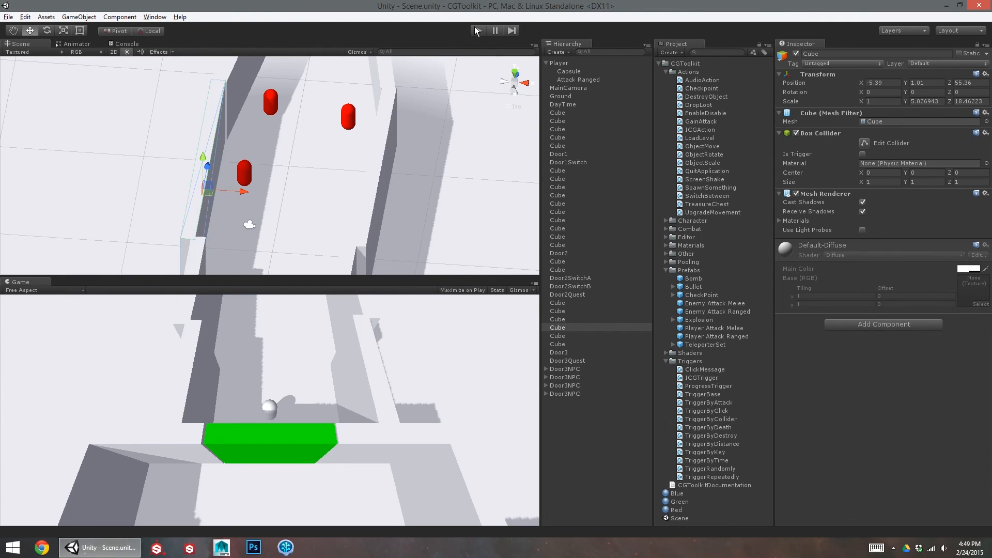
- Play-test the level by moving the player up the corridor and shooting at the nearest red Door3NPC
{"action": "left_click", "coordinate": [477, 31]}
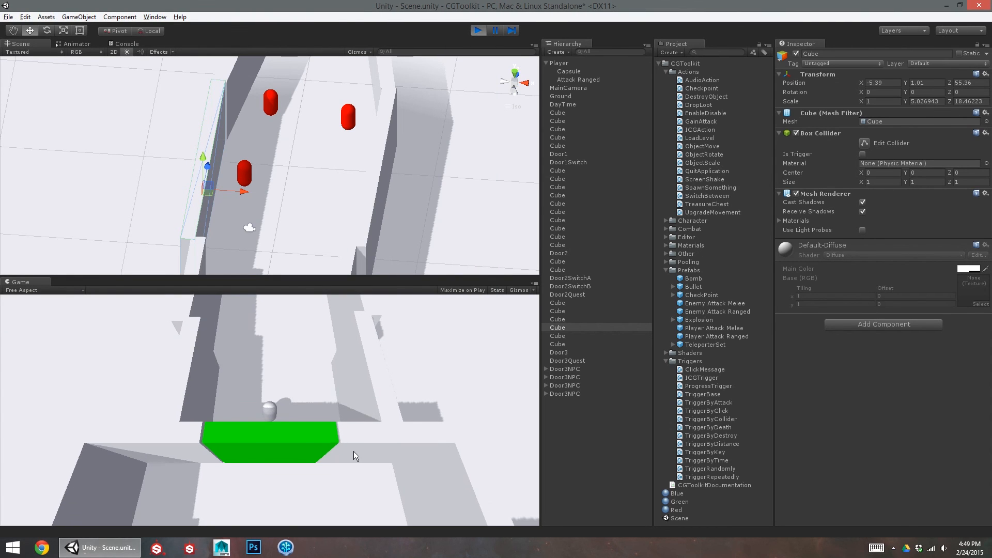
{"action": "left_click", "coordinate": [271, 339]}
{"action": "left_click", "coordinate": [257, 324]}
{"action": "left_click", "coordinate": [255, 324]}
{"action": "key", "text": "a"}
{"action": "key", "text": "w"}
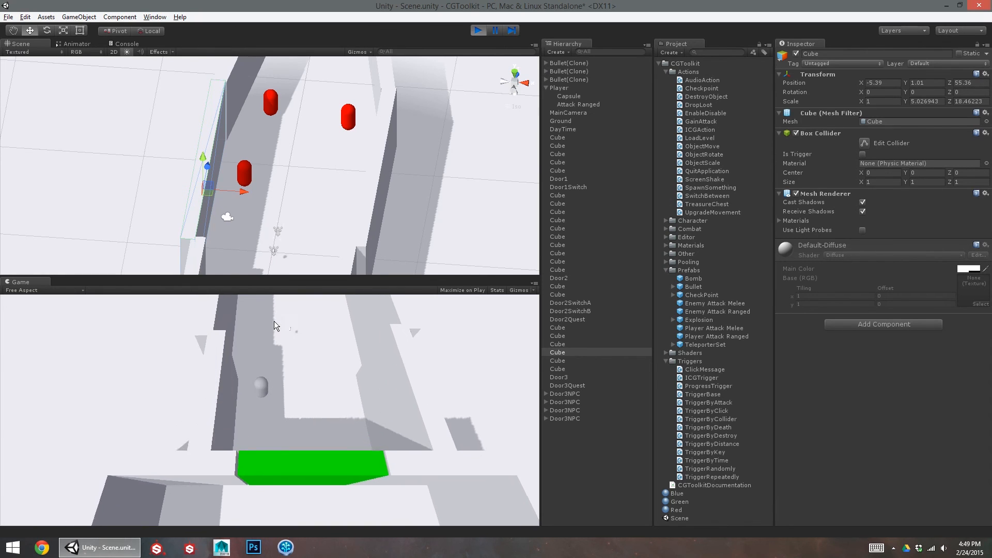
{"action": "key", "text": "w"}
{"action": "left_click", "coordinate": [255, 322]}
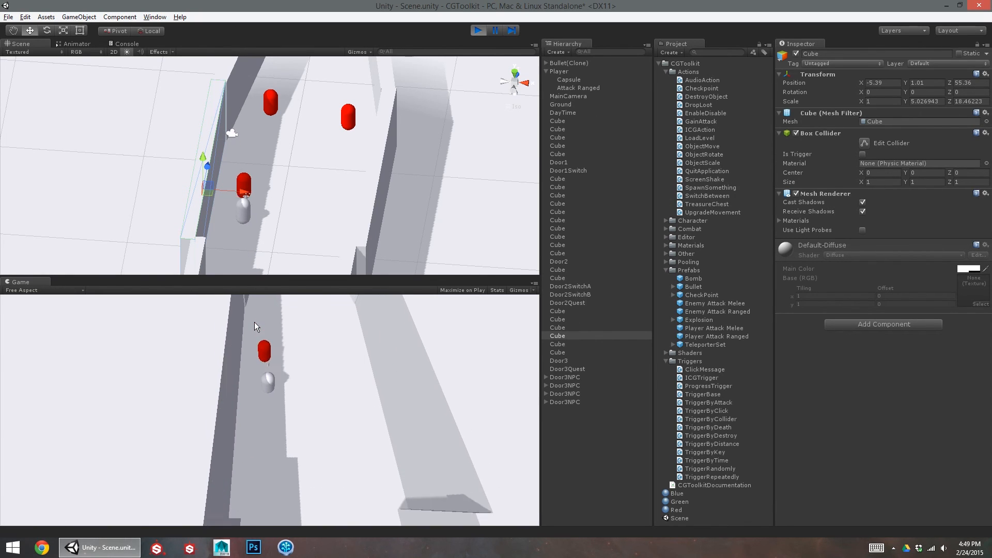
{"action": "left_click", "coordinate": [263, 359]}
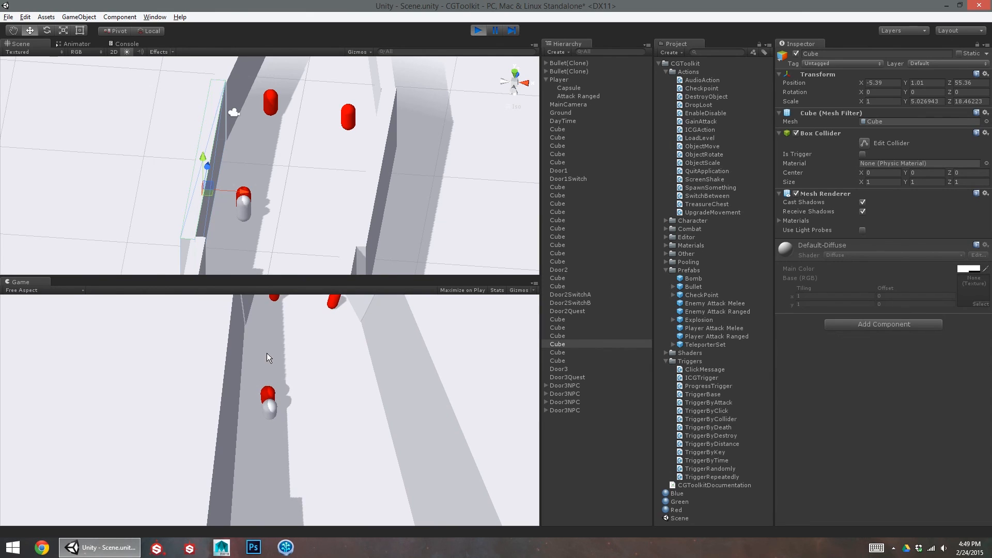
{"action": "key", "text": "w"}
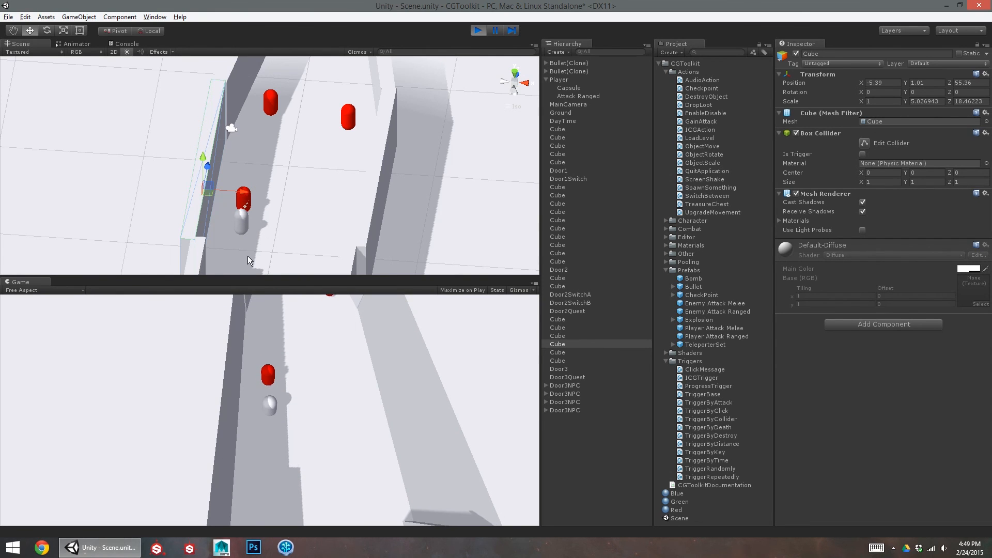
- Inspect the shot Door3NPC's Mortality values and Door3Quest's Progress Trigger values while the game is running
{"action": "left_click", "coordinate": [243, 200]}
{"action": "key", "text": "f"}
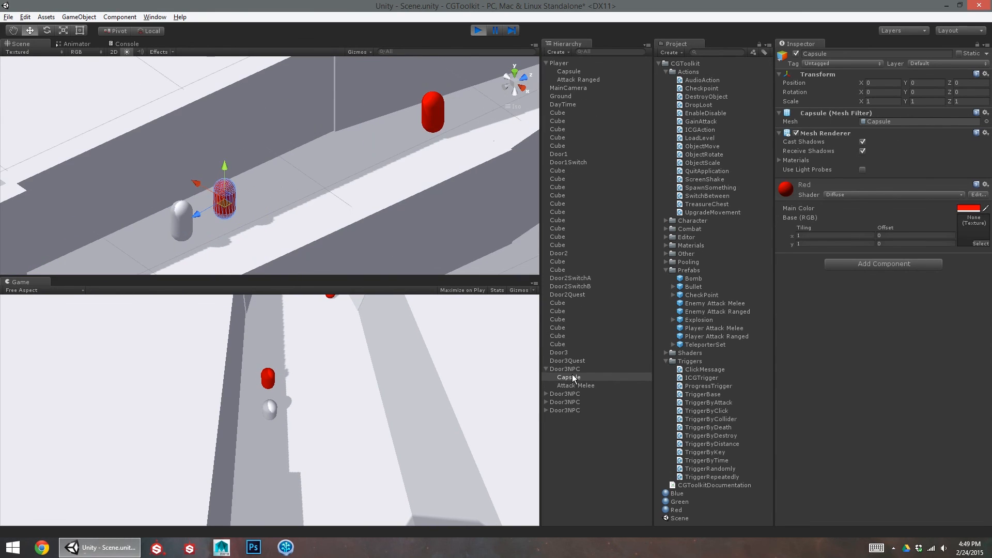
{"action": "left_click", "coordinate": [574, 369]}
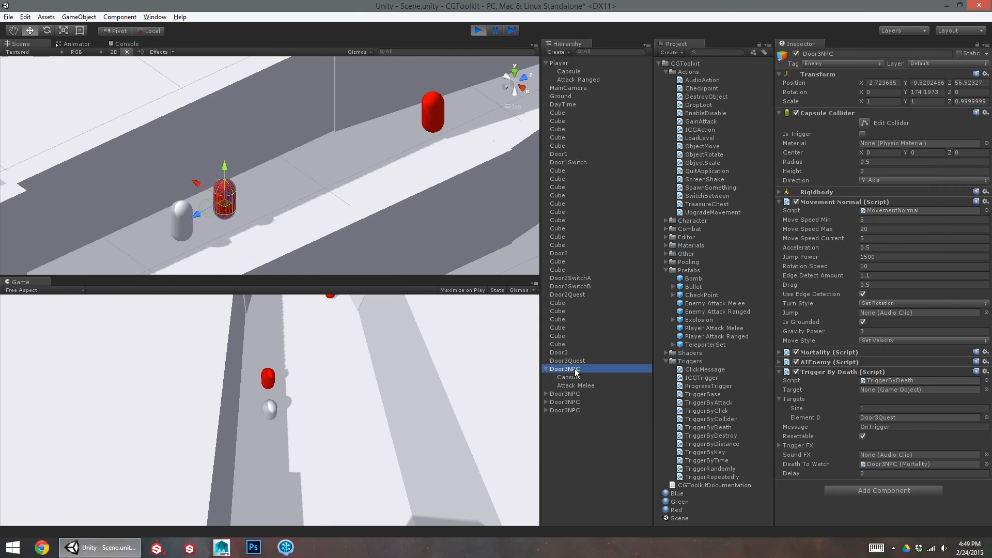
{"action": "left_click", "coordinate": [834, 372]}
{"action": "left_click", "coordinate": [833, 352]}
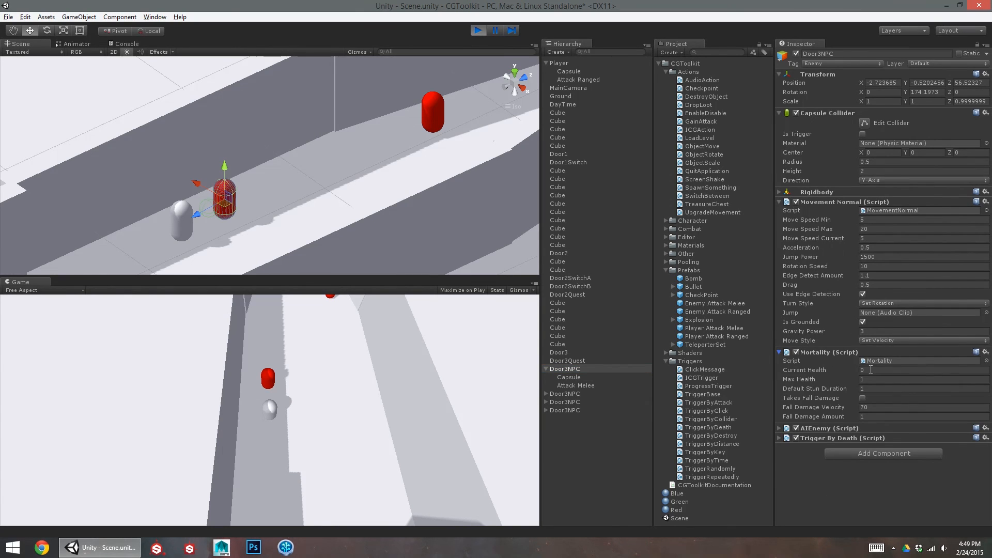
{"action": "left_click_drag", "start_coordinate": [382, 236], "coordinate": [510, 195], "text": "alt"}
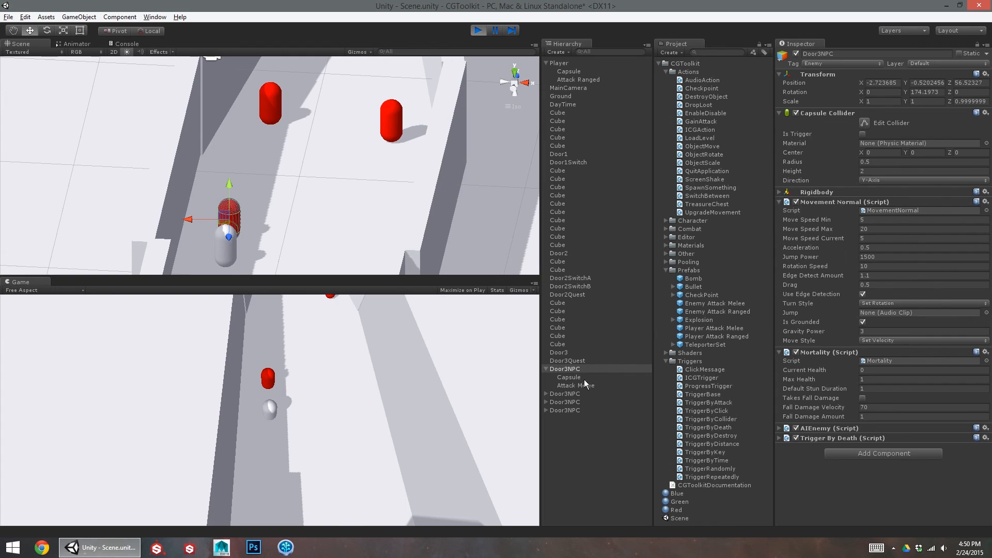
{"action": "left_click", "coordinate": [579, 361]}
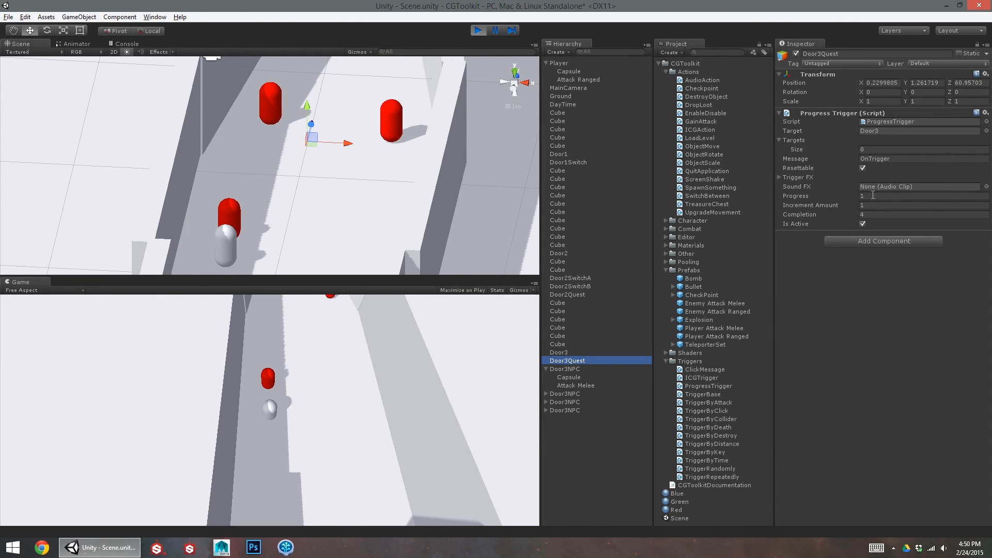
- Shoot the same NPC again and inspect its AIEnemy and Trigger By Death settings
{"action": "left_click", "coordinate": [504, 370]}
{"action": "key", "text": "d"}
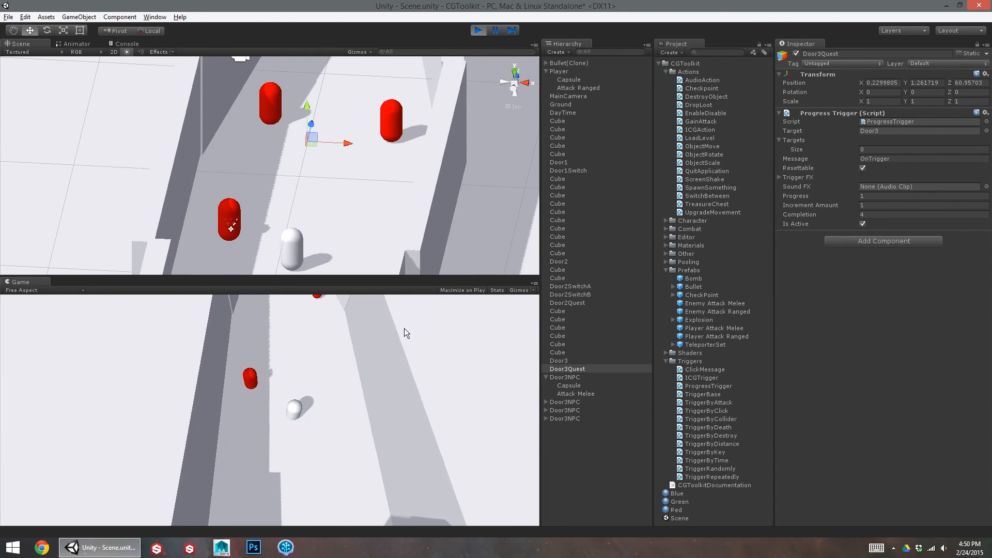
{"action": "left_click", "coordinate": [571, 370]}
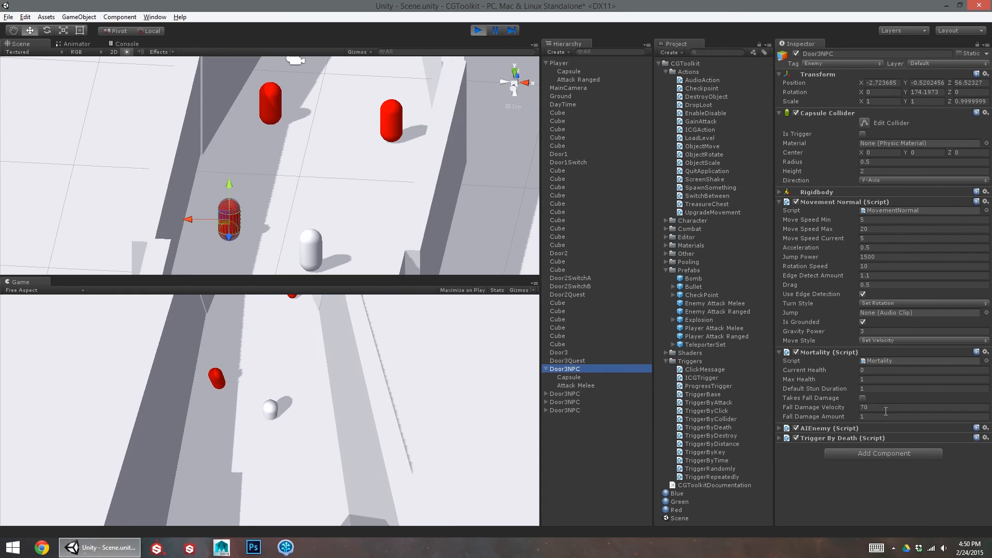
{"action": "left_click", "coordinate": [832, 438]}
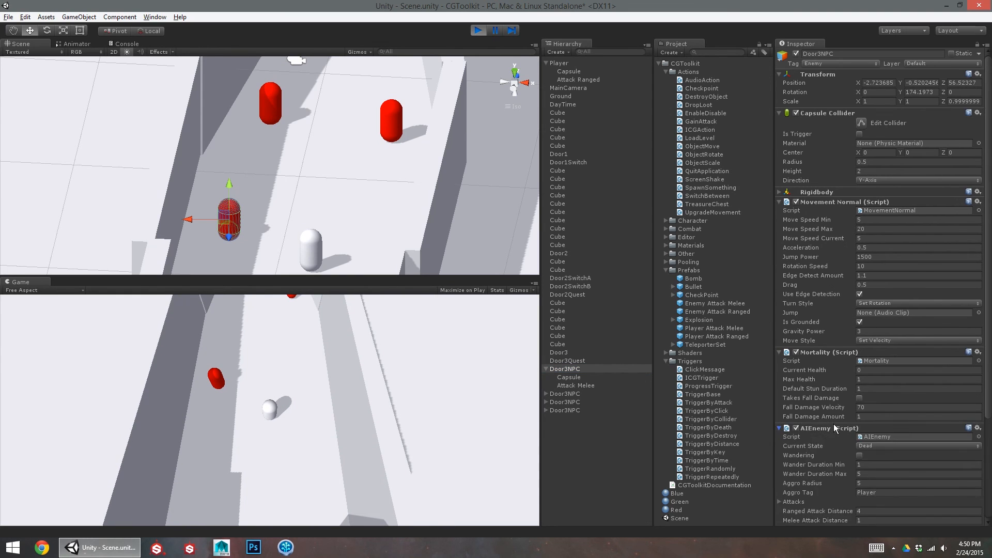
{"action": "left_click", "coordinate": [833, 426]}
{"action": "scroll", "coordinate": [840, 413], "scroll_direction": "down", "scroll_amount": 5}
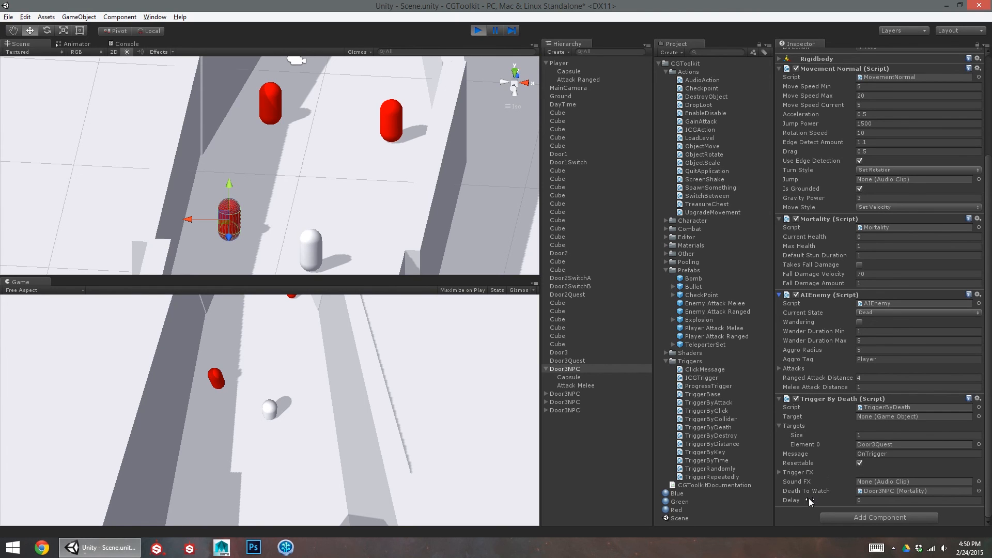
{"action": "scroll", "coordinate": [823, 424], "scroll_direction": "up", "scroll_amount": 4}
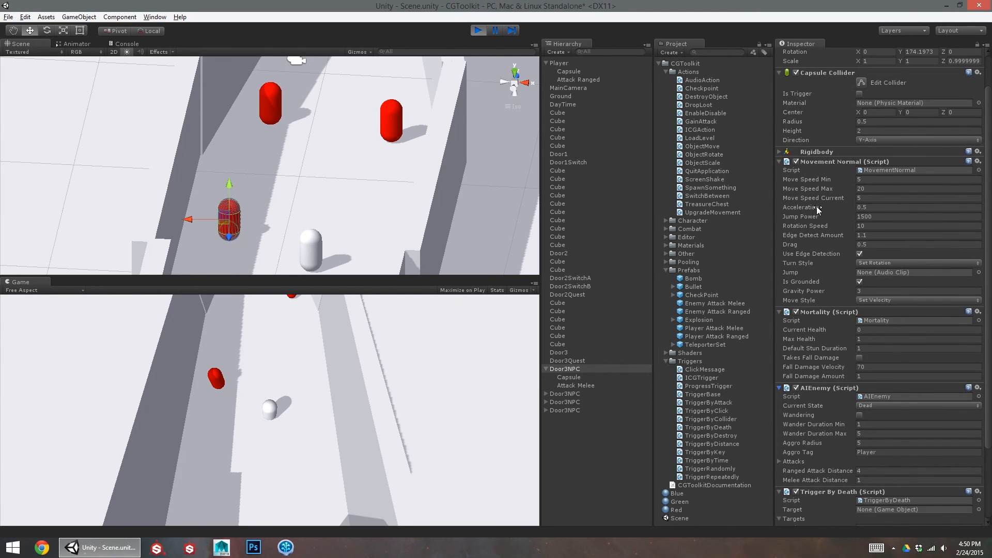
- Shoot the remaining three NPCs, move the player past the red door, and stop the play-test
{"action": "left_click", "coordinate": [422, 370]}
{"action": "key", "text": "w"}
{"action": "key", "text": "d"}
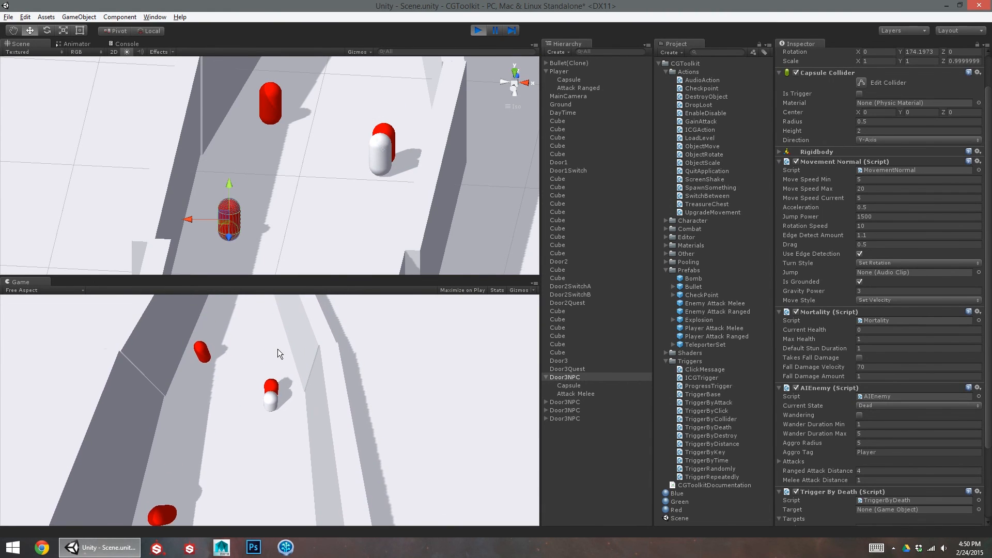
{"action": "key", "text": "a"}
{"action": "key", "text": "d"}
{"action": "left_click", "coordinate": [230, 360]}
{"action": "key", "text": "w"}
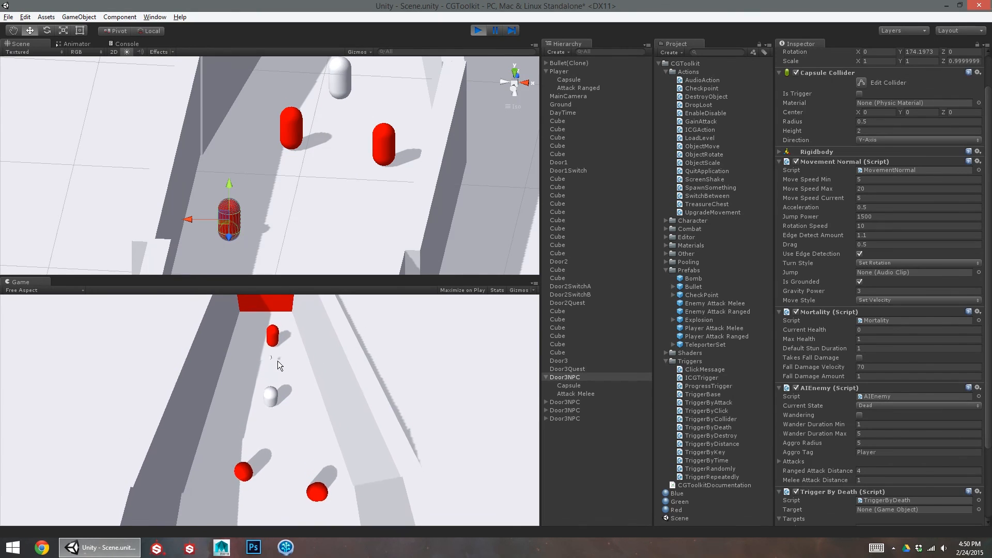
{"action": "left_click", "coordinate": [277, 362]}
{"action": "key", "text": "w"}
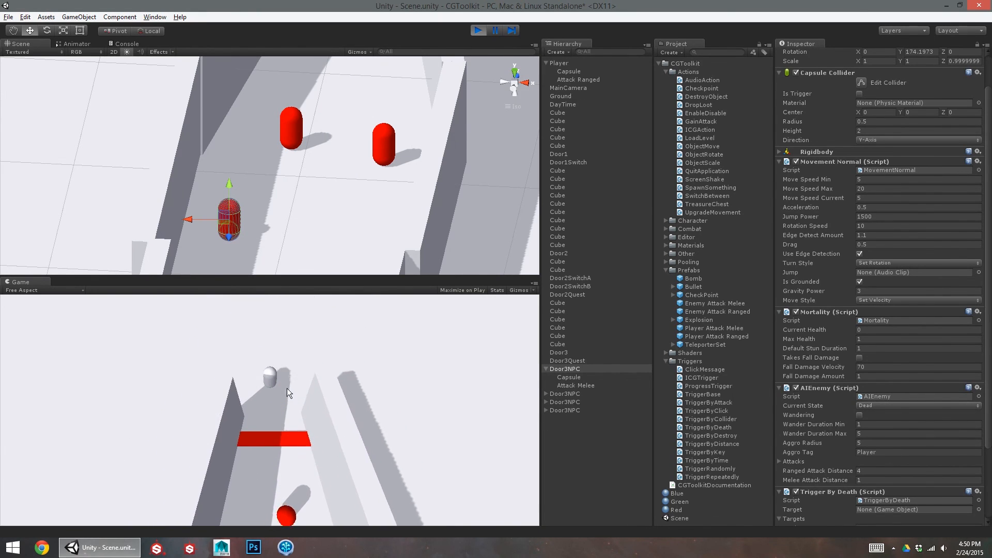
{"action": "left_click", "coordinate": [478, 30]}
- Delete the three Door3NPC copies, keeping only the original directly below Door3Quest in the hierarchy
{"action": "right_click_drag", "start_coordinate": [370, 211], "coordinate": [282, 178], "text": "alt"}
{"action": "middle_click_drag", "start_coordinate": [282, 178], "coordinate": [269, 309], "text": "alt"}
{"action": "left_click", "coordinate": [371, 243]}
{"action": "left_click", "coordinate": [334, 160], "text": "shift"}
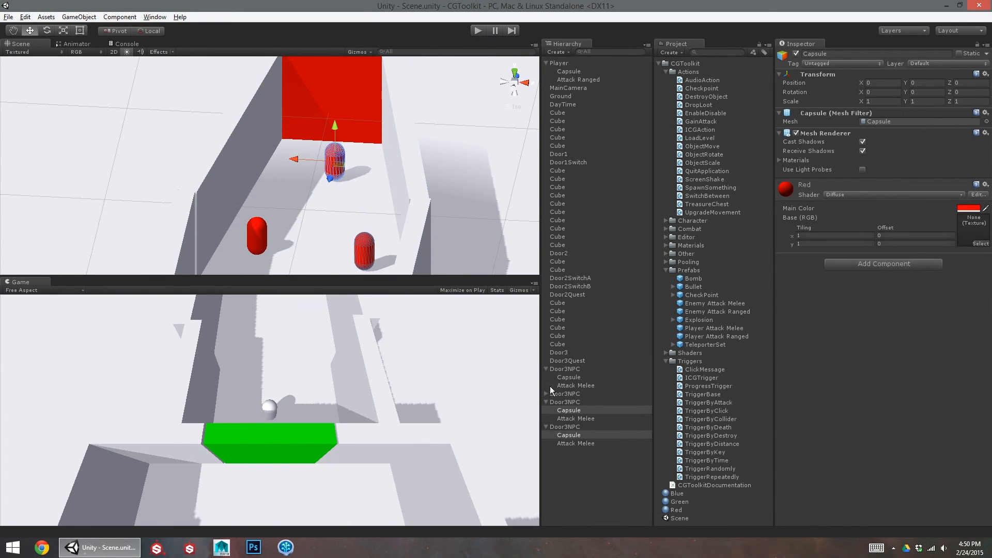
{"action": "left_click", "coordinate": [567, 402]}
{"action": "left_click", "coordinate": [574, 427], "text": "ctrl"}
{"action": "left_click", "coordinate": [571, 394], "text": "ctrl"}
{"action": "key", "text": "Delete"}
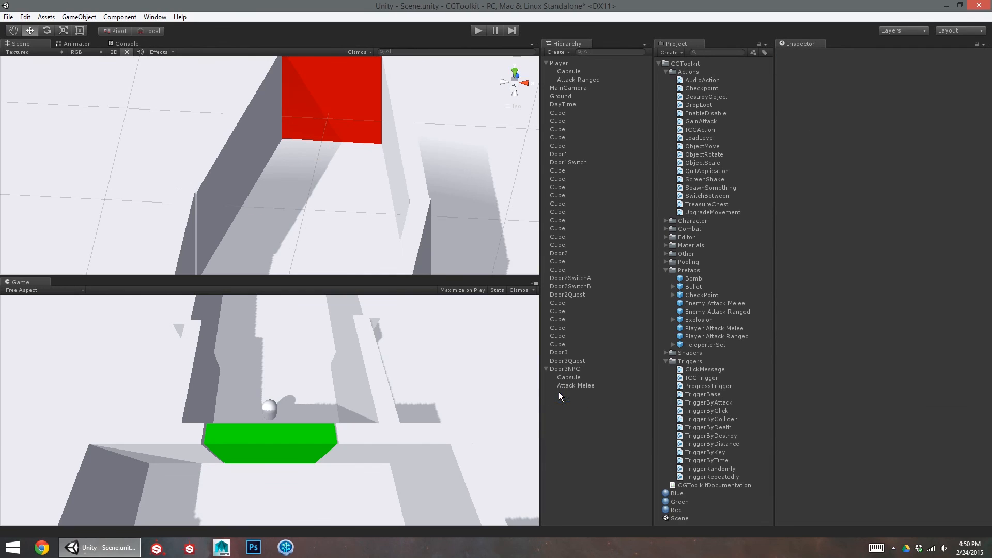
- Add a Destroy Object component to the remaining Door3NPC
{"action": "middle_click_drag", "start_coordinate": [243, 271], "coordinate": [284, 123]}
{"action": "left_click", "coordinate": [267, 143]}
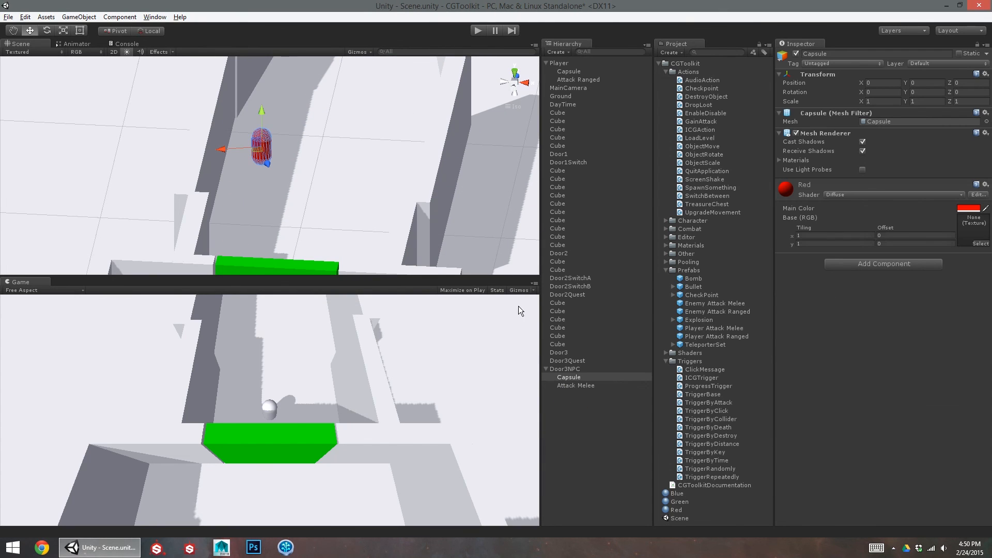
{"action": "left_click", "coordinate": [552, 369]}
{"action": "scroll", "coordinate": [813, 369], "scroll_direction": "down", "scroll_amount": 5}
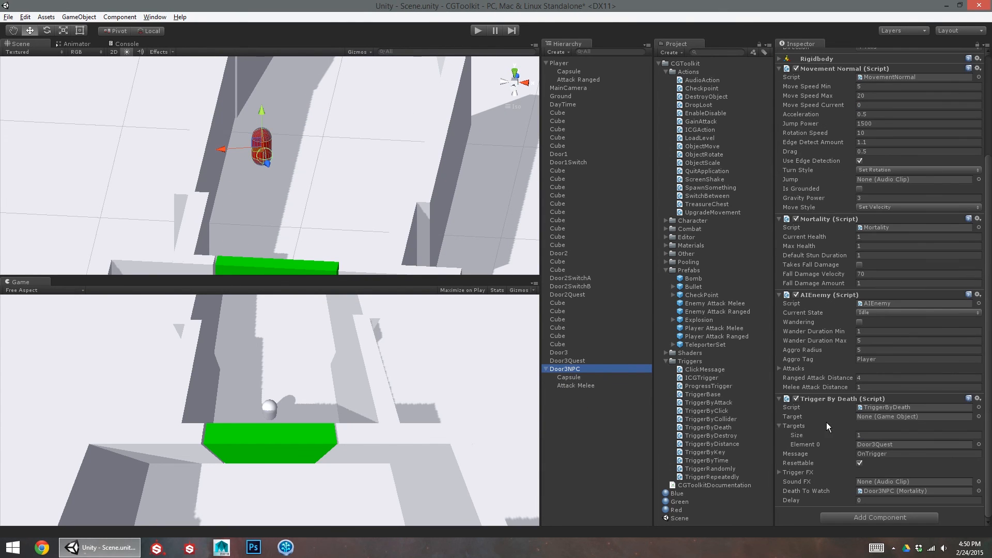
{"action": "left_click", "coordinate": [546, 369]}
{"action": "left_click", "coordinate": [799, 426]}
{"action": "left_click", "coordinate": [788, 445]}
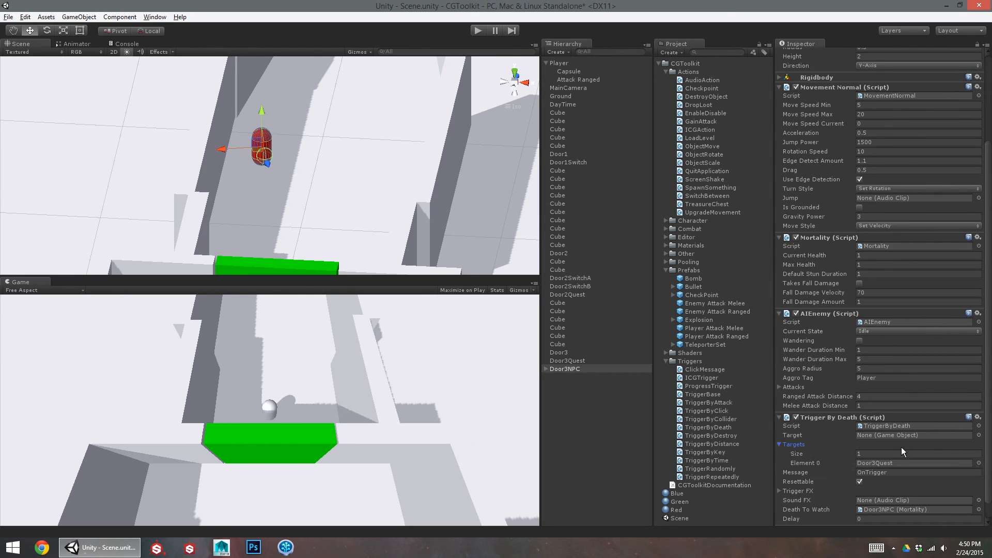
{"action": "scroll", "coordinate": [871, 488], "scroll_direction": "down", "scroll_amount": 1}
{"action": "left_click", "coordinate": [867, 515]}
{"action": "type", "text": "des"}
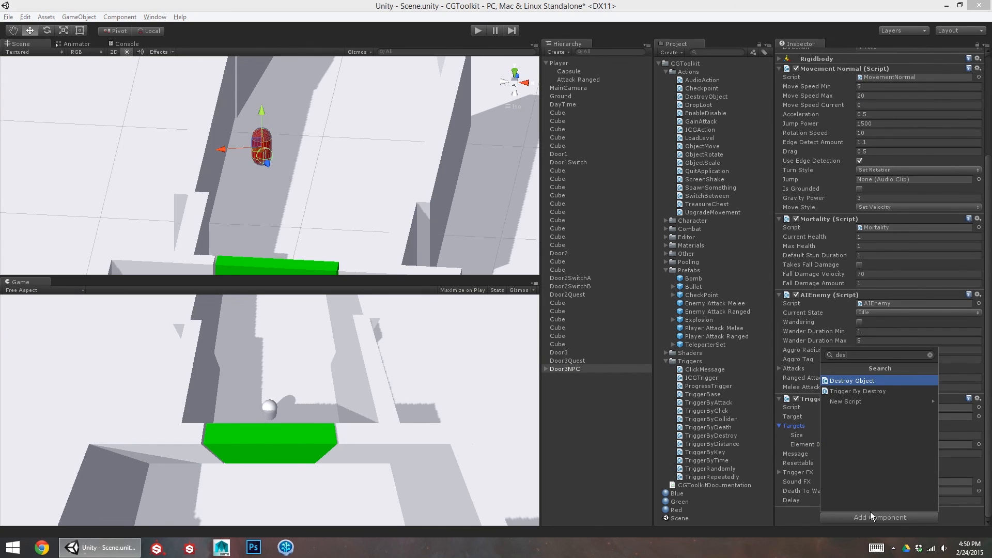
{"action": "key", "text": "Return"}
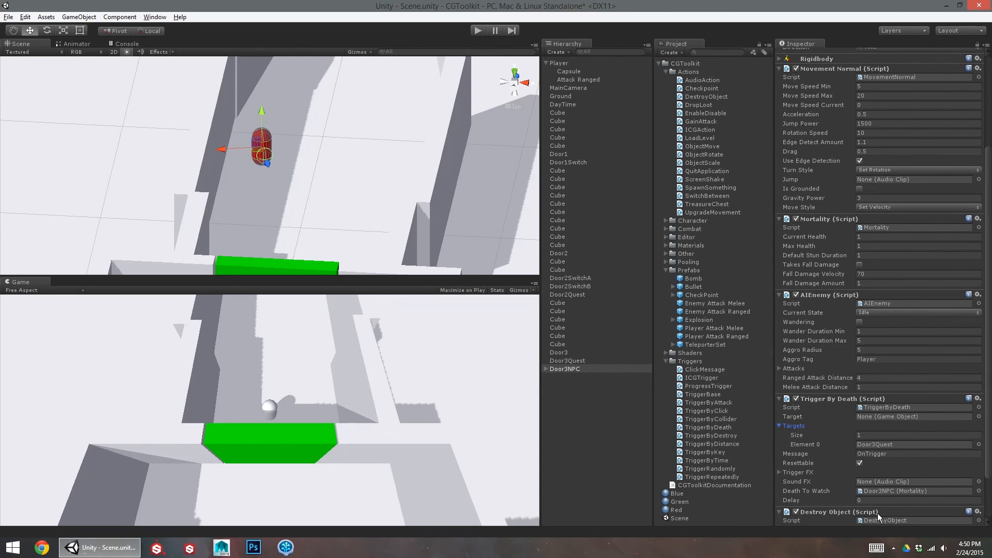
- Add Door3NPC itself as a second target of its Trigger By Death component, alongside Door3Quest
{"action": "scroll", "coordinate": [877, 513], "scroll_direction": "down", "scroll_amount": 3}
{"action": "left_click_drag", "start_coordinate": [566, 369], "coordinate": [883, 371]}
{"action": "left_click", "coordinate": [889, 389]}
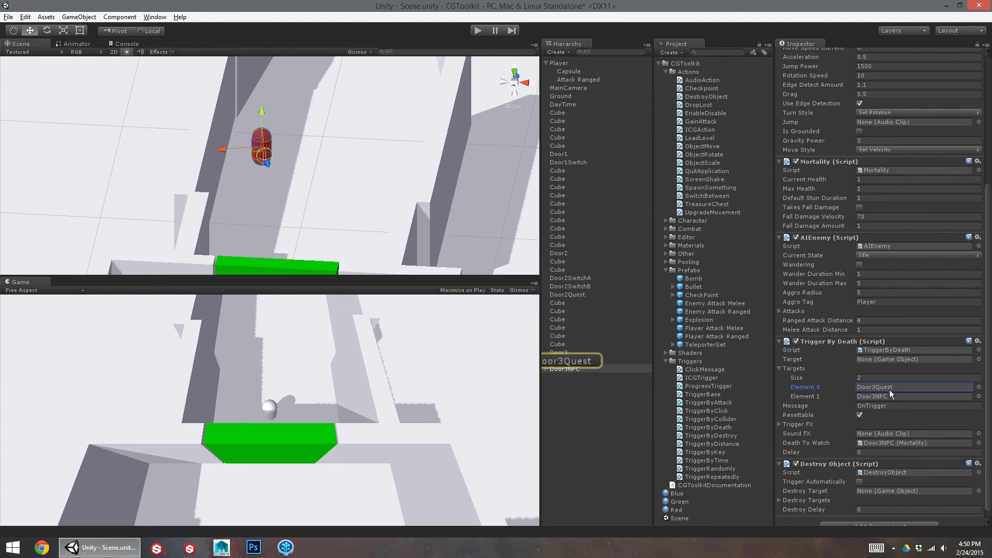
{"action": "left_click", "coordinate": [889, 396]}
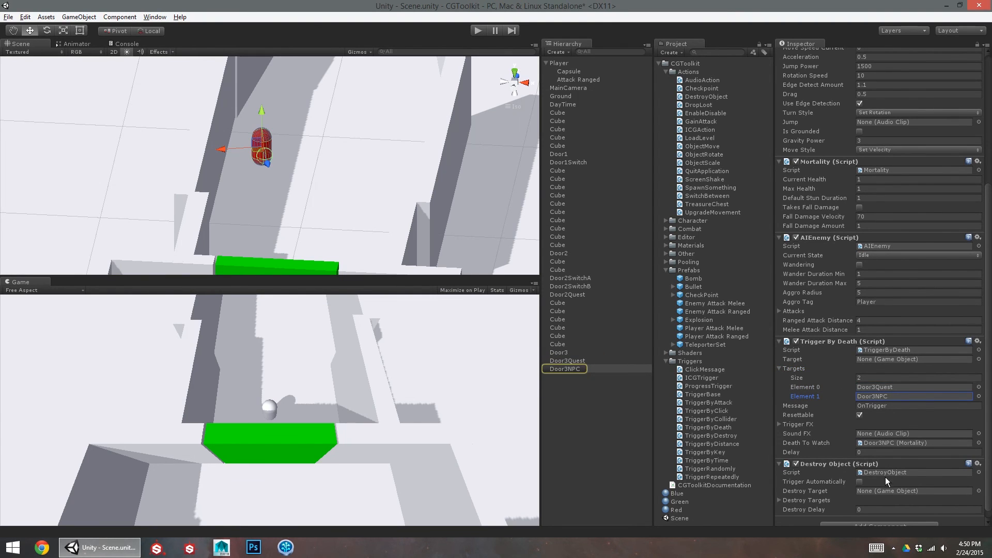
{"action": "scroll", "coordinate": [881, 483], "scroll_direction": "down", "scroll_amount": 1}
- Duplicate Door3NPC three times and spread the copies along the corridor towards the red door
{"action": "left_click", "coordinate": [576, 369]}
{"action": "key", "text": "ctrl+d"}
{"action": "left_click_drag", "start_coordinate": [224, 147], "coordinate": [361, 68]}
{"action": "key", "text": "ctrl+d"}
{"action": "middle_click_drag", "start_coordinate": [361, 68], "coordinate": [350, 149]}
{"action": "key", "text": "ctrl+d"}
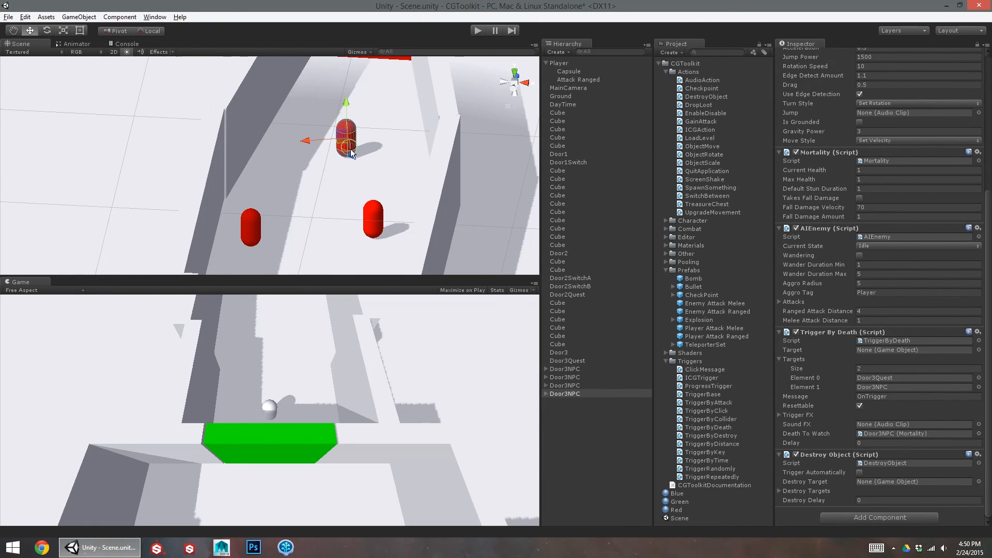
{"action": "left_click_drag", "start_coordinate": [350, 149], "coordinate": [357, 80]}
- Play-test the level again, moving the player up the corridor and shooting the first three NPCs
{"action": "key", "text": "ctrl+p"}
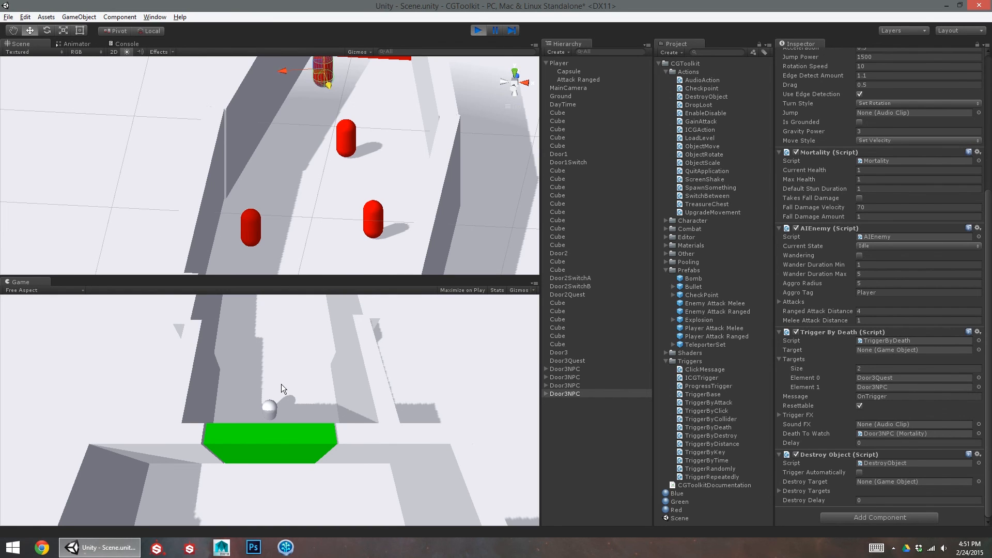
{"action": "key", "text": "w"}
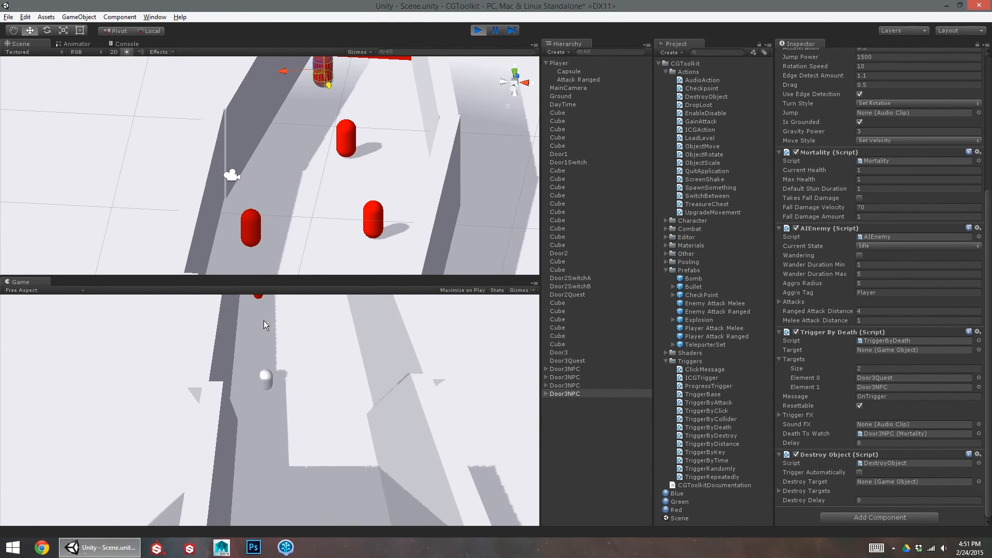
{"action": "left_click", "coordinate": [267, 321]}
{"action": "left_click", "coordinate": [268, 321]}
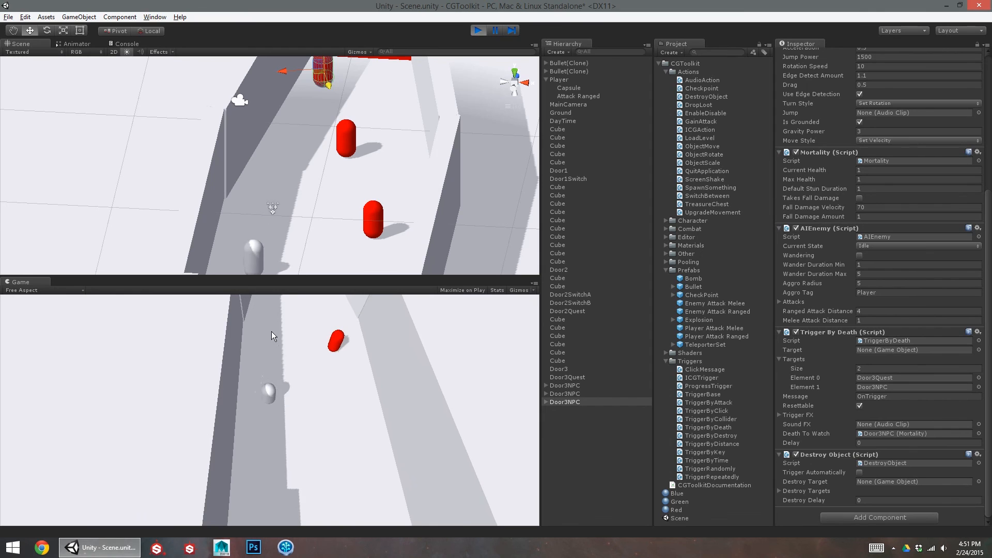
{"action": "key", "text": "d"}
{"action": "left_click", "coordinate": [290, 358]}
{"action": "key", "text": "a"}
{"action": "key", "text": "w"}
{"action": "left_click", "coordinate": [274, 346]}
{"action": "key", "text": "w"}
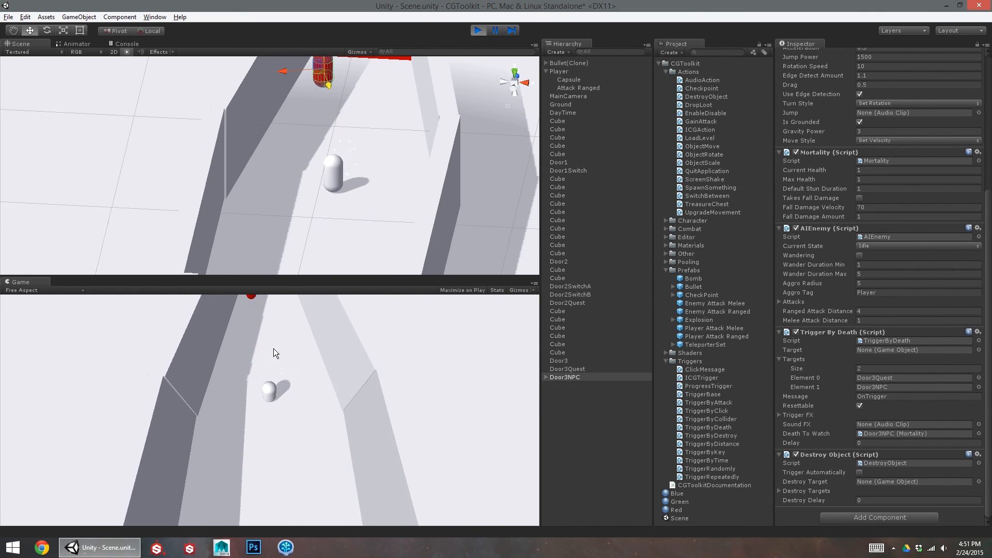
- Shoot the last NPC, move the player past the red door, and end the play-test
{"action": "key", "text": "a"}
{"action": "left_click", "coordinate": [264, 351]}
{"action": "key", "text": "w"}
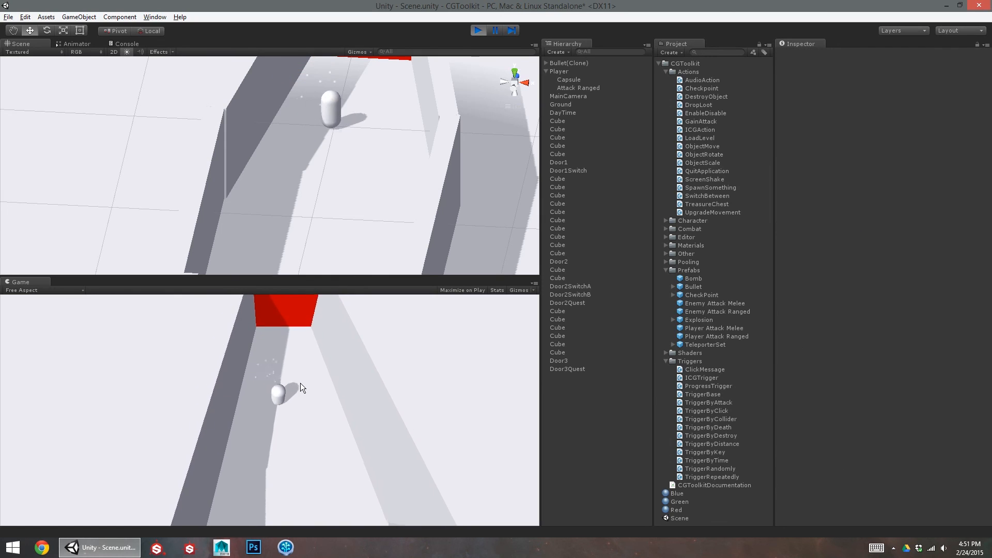
{"action": "key", "text": "w"}
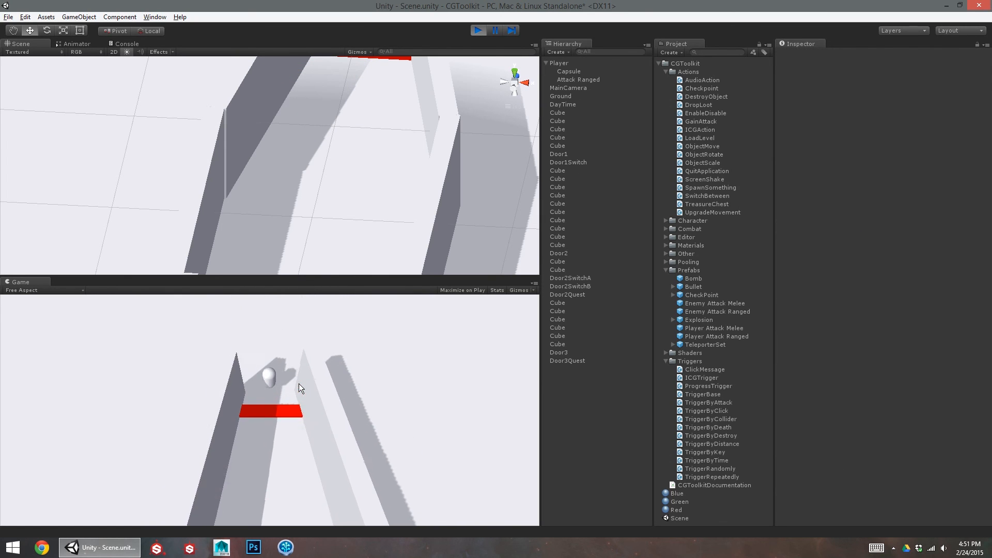
{"action": "left_click", "coordinate": [477, 30]}
{"action": "right_click_drag", "start_coordinate": [403, 185], "coordinate": [232, 222], "text": "alt"}
{"action": "left_click_drag", "start_coordinate": [233, 222], "coordinate": [991, 211], "text": "alt"}
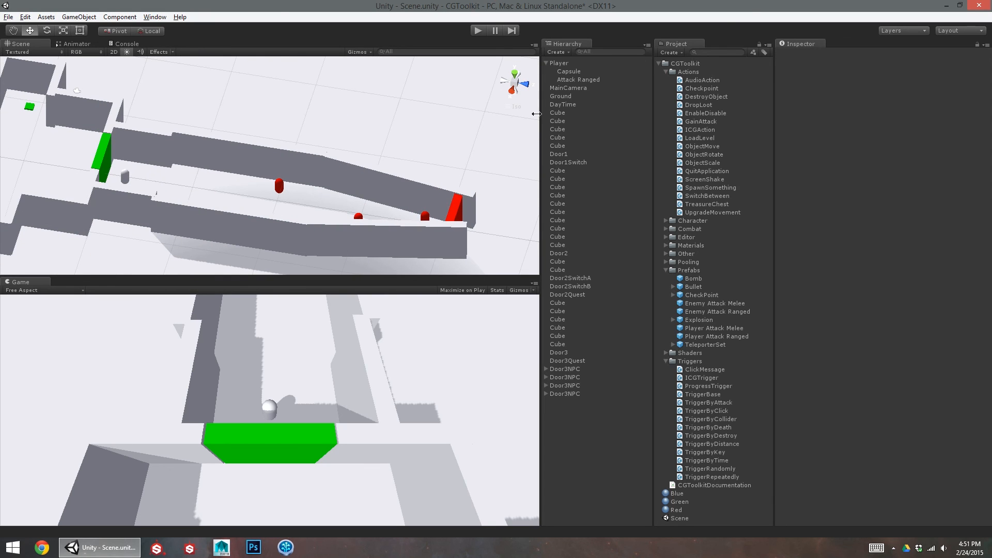
- Move Player and MainCamera together from the green door back into the starting room in front of the blue door
{"action": "left_click", "coordinate": [567, 63]}
{"action": "left_click", "coordinate": [567, 88], "text": "ctrl"}
{"action": "right_click_drag", "start_coordinate": [403, 156], "coordinate": [271, 162], "text": "alt"}
{"action": "middle_click_drag", "start_coordinate": [271, 161], "coordinate": [351, 184], "text": "alt"}
{"action": "left_click_drag", "start_coordinate": [338, 201], "coordinate": [131, 169]}
- Play-test the level from the start, activating the blue switch and moving the player through the blue door into the switch room
{"action": "left_click", "coordinate": [483, 31]}
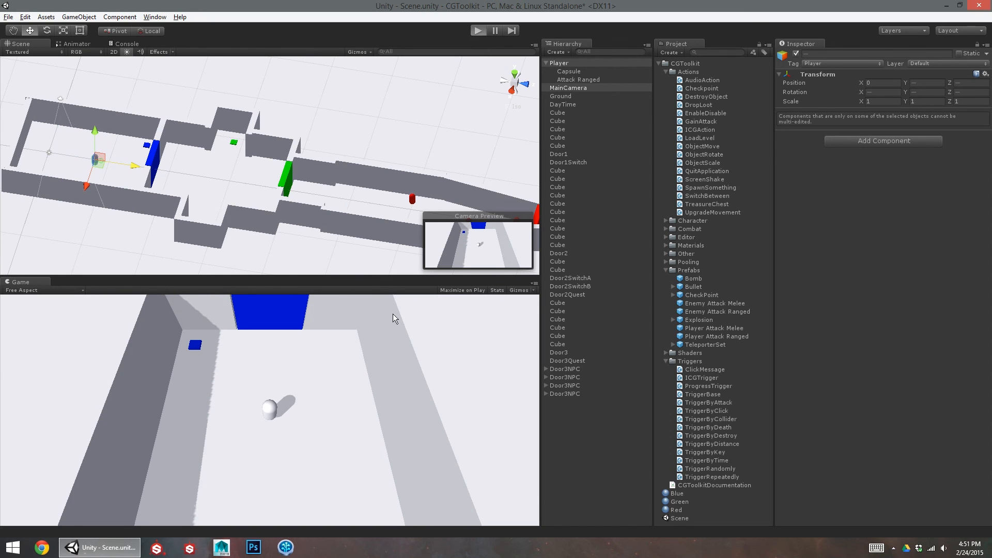
{"action": "left_click", "coordinate": [270, 363]}
{"action": "key", "text": "a"}
{"action": "key", "text": "w"}
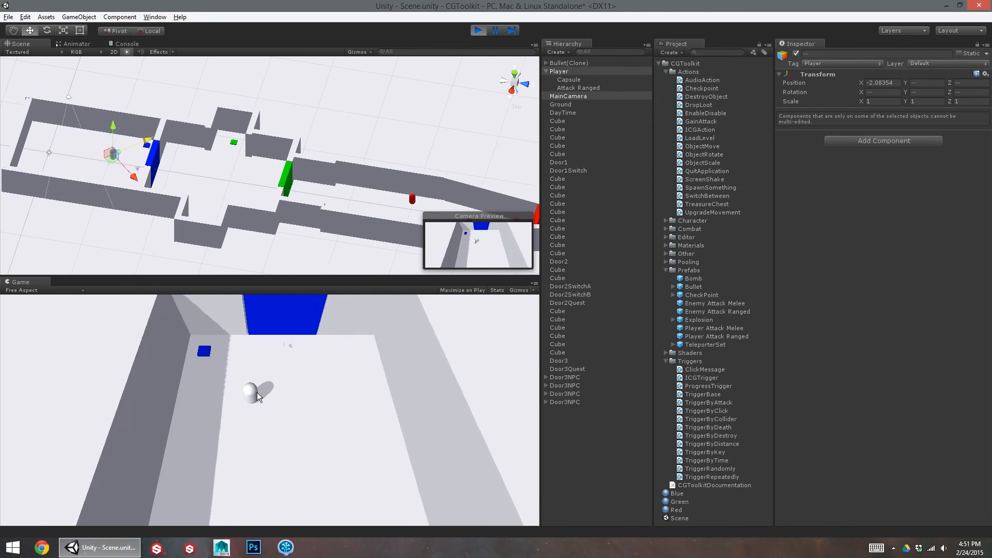
{"action": "key", "text": "a"}
{"action": "key", "text": "d"}
{"action": "key", "text": "w"}
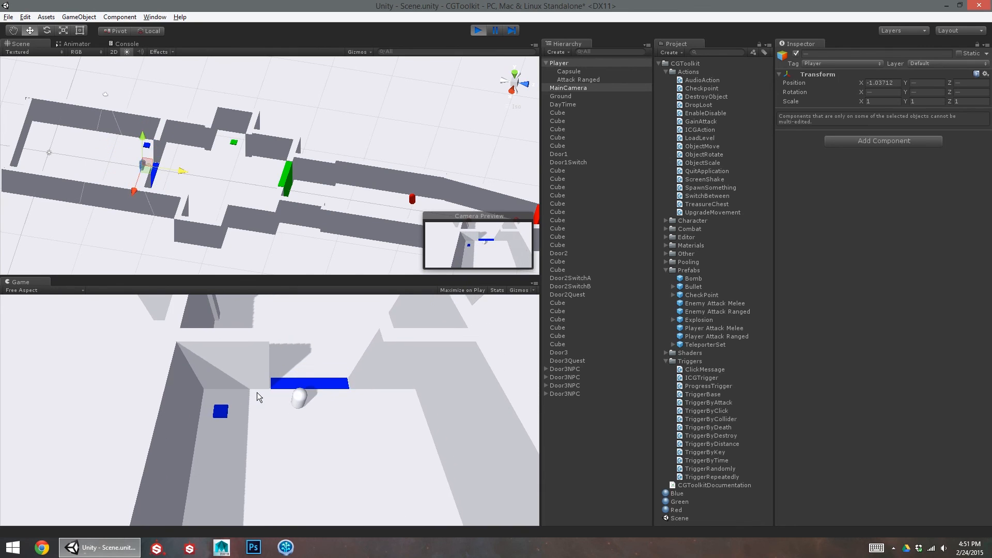
{"action": "key", "text": "w"}
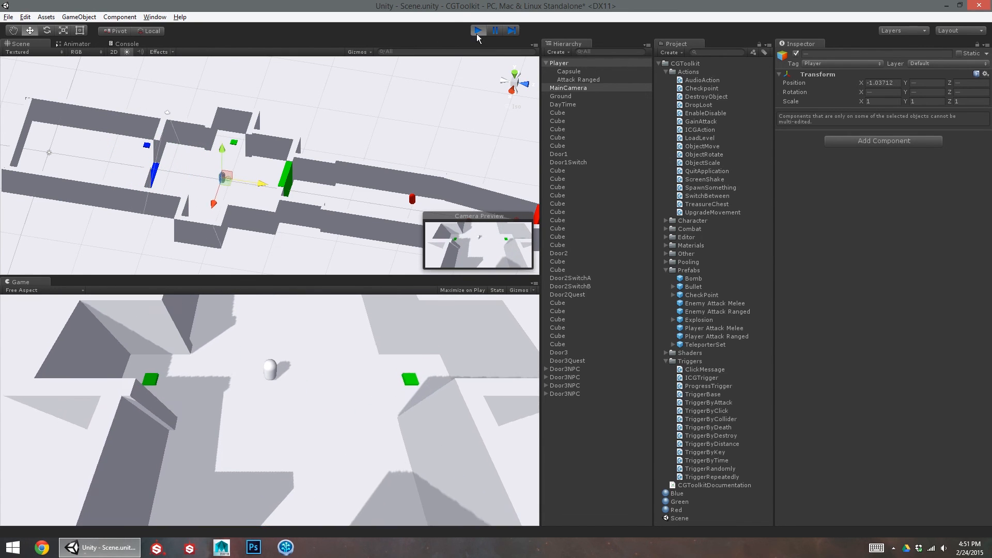
- Activate both green switches with the player and move through the green door into the NPC corridor
{"action": "key", "text": "a"}
{"action": "key", "text": "s"}
{"action": "key", "text": "d"}
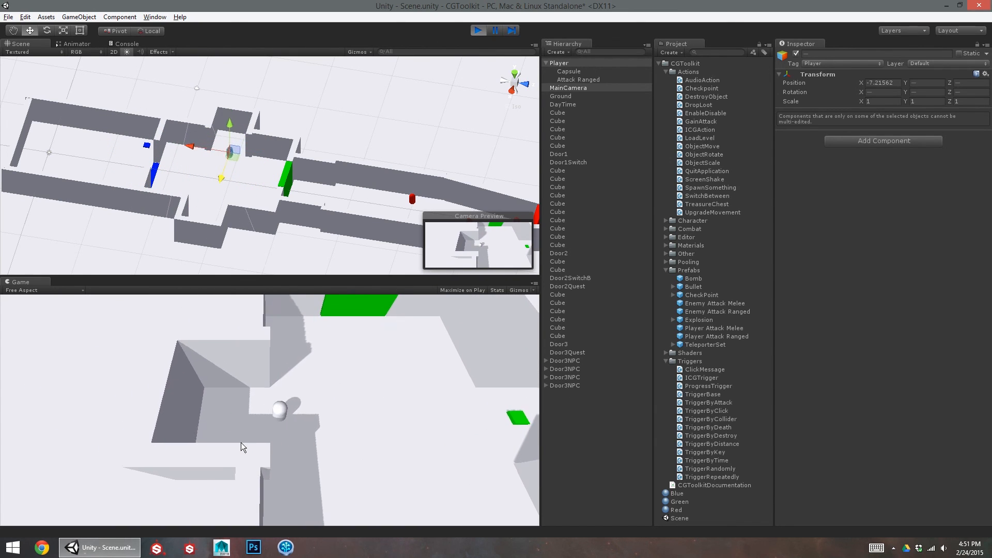
{"action": "key", "text": "d"}
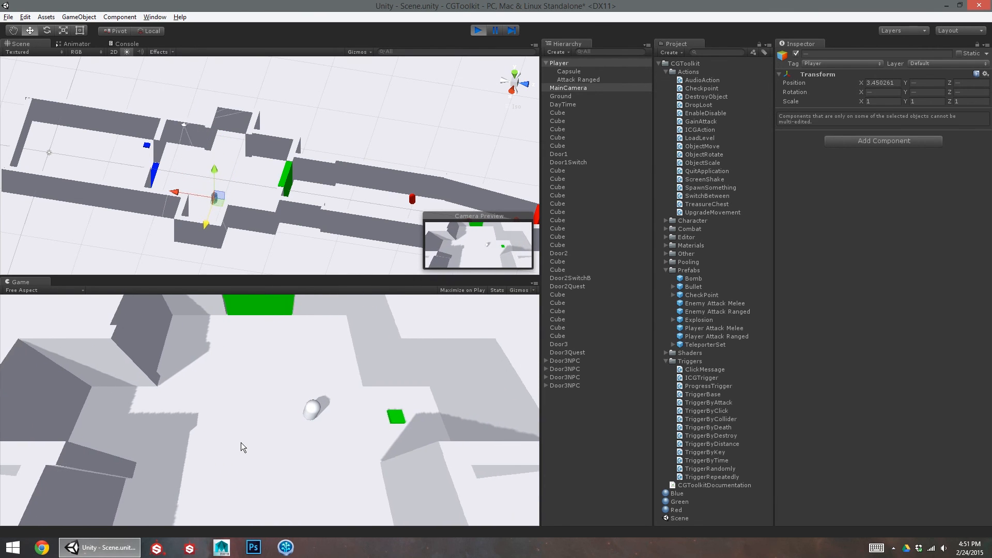
{"action": "key", "text": "a"}
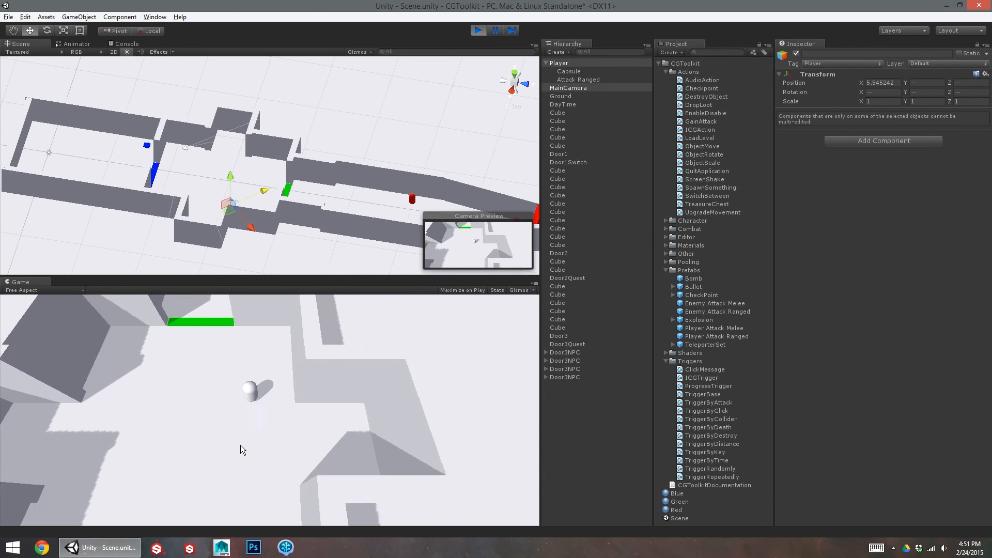
{"action": "key", "text": "w"}
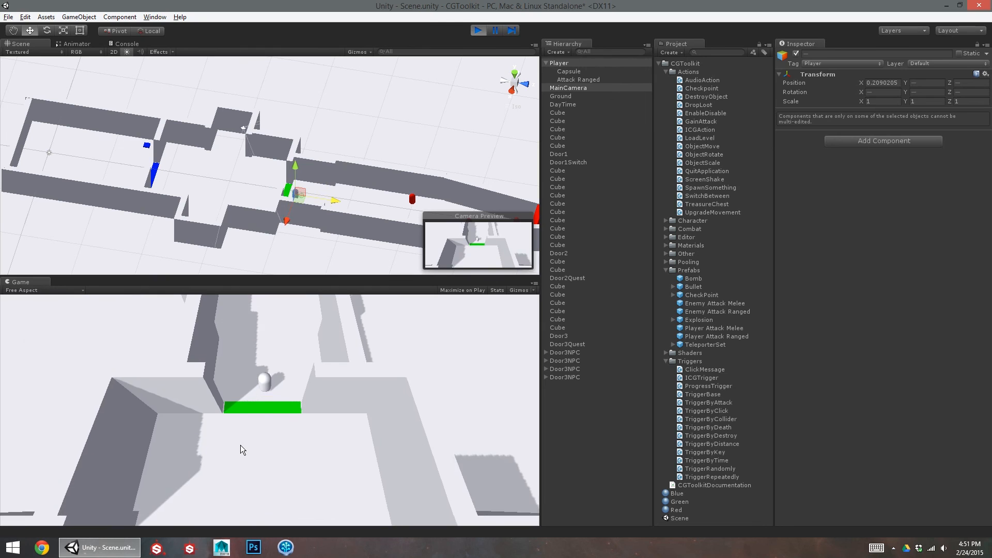
{"action": "key", "text": "w"}
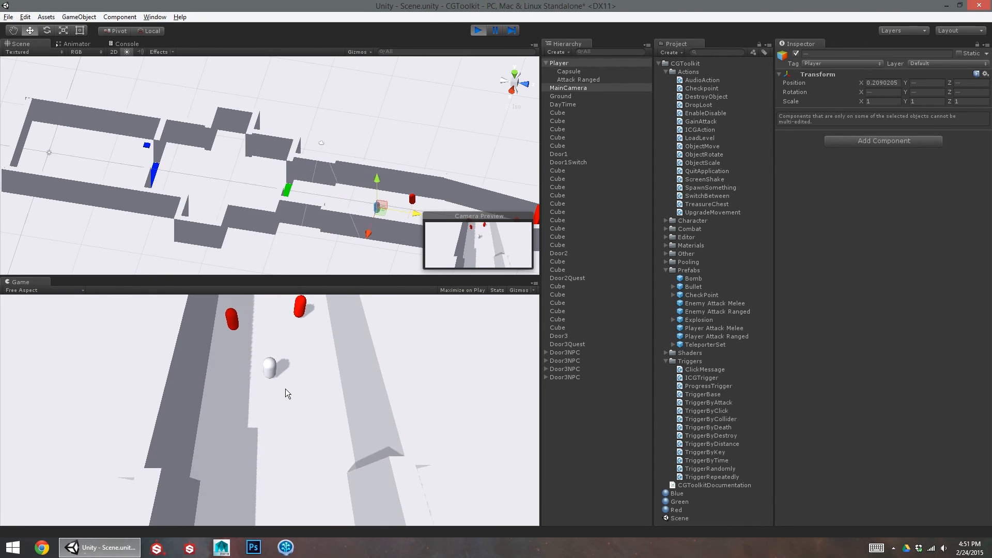
- Shoot all four enemy NPCs while moving the player up the corridor to the red door
{"action": "key", "text": "s"}
{"action": "left_click", "coordinate": [272, 385]}
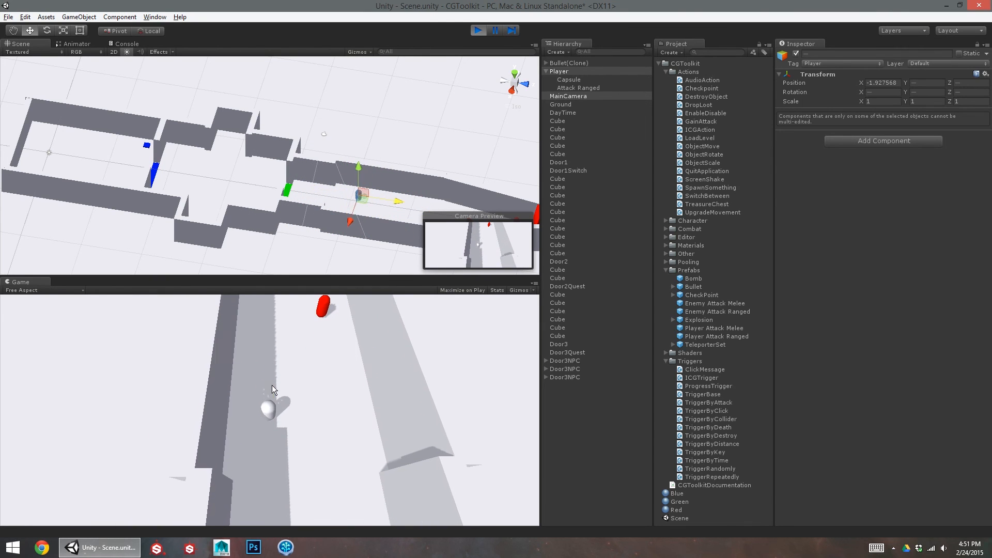
{"action": "key", "text": "s"}
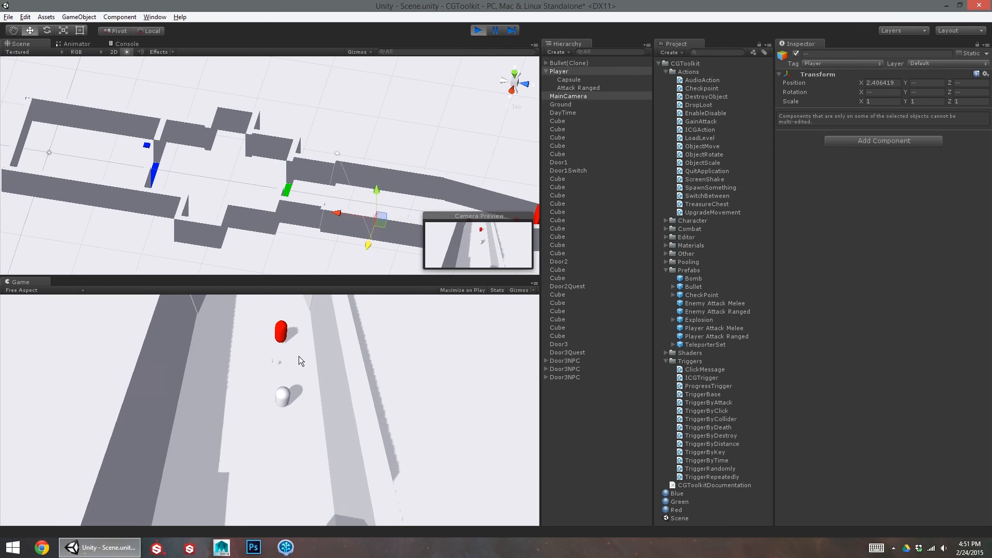
{"action": "key", "text": "w"}
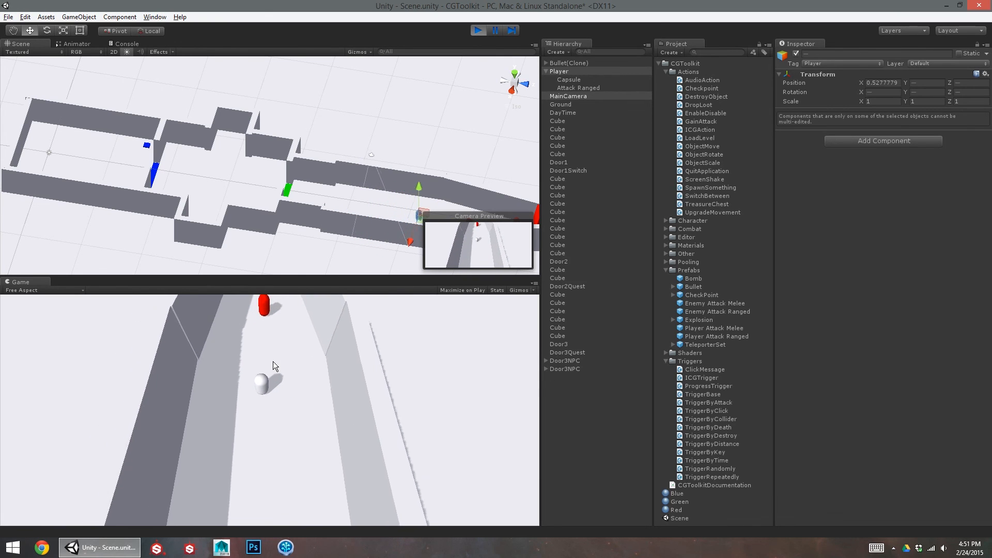
{"action": "key", "text": "w"}
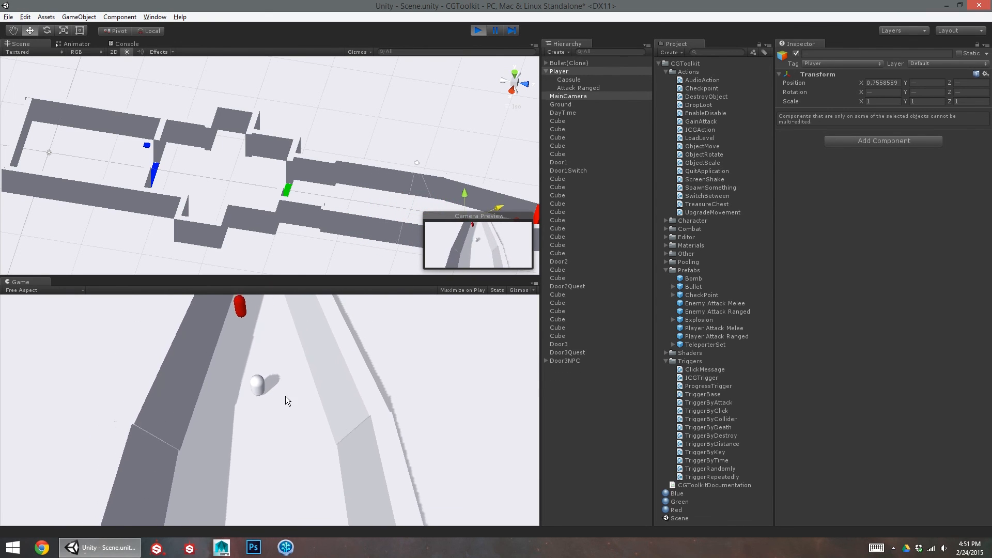
{"action": "key", "text": "w"}
{"action": "key", "text": "d"}
{"action": "left_click", "coordinate": [282, 336]}
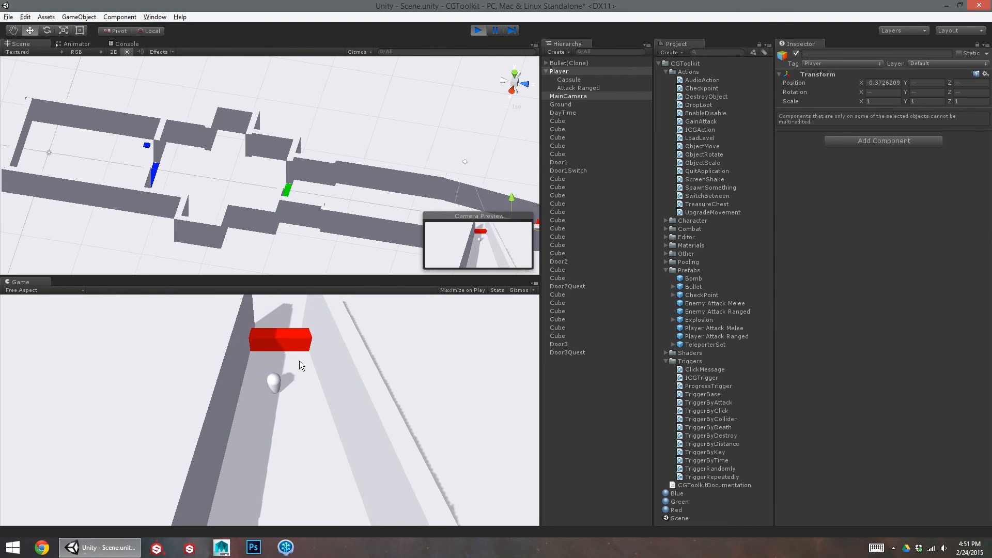